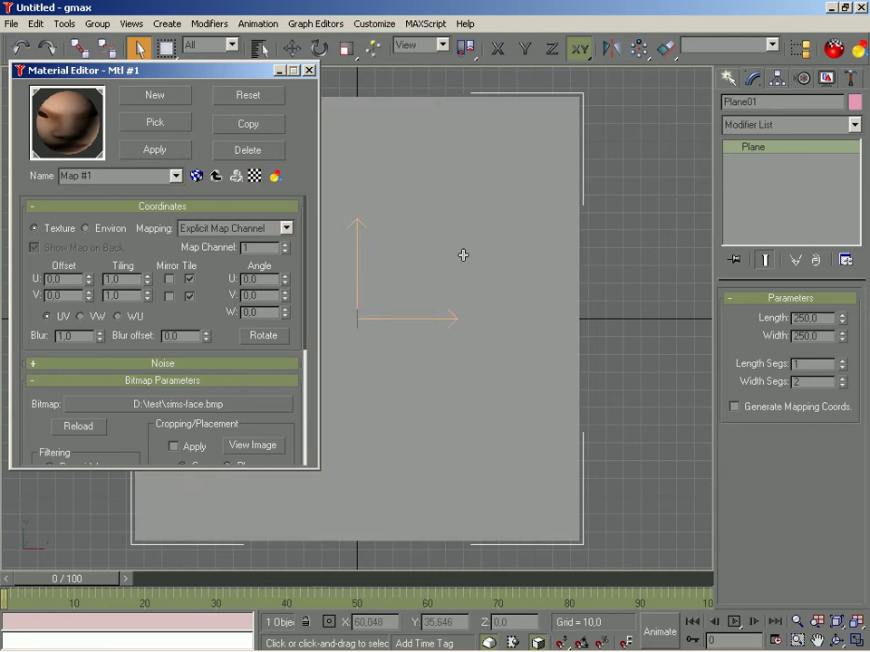
Show the face bitmap on the plane in the viewport and convert the plane to an editable mesh
click(196, 175)
click(281, 70)
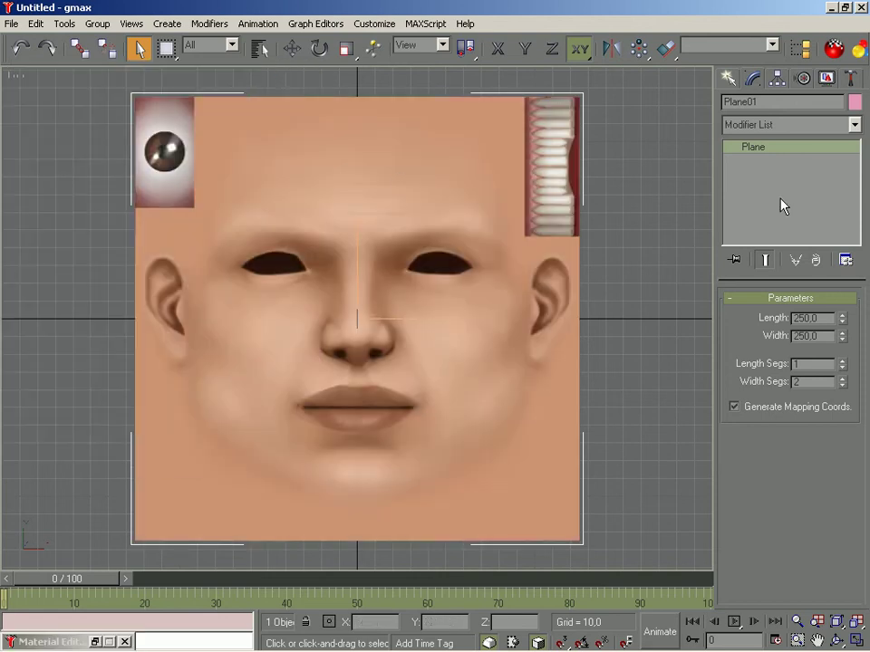
right_click(760, 209)
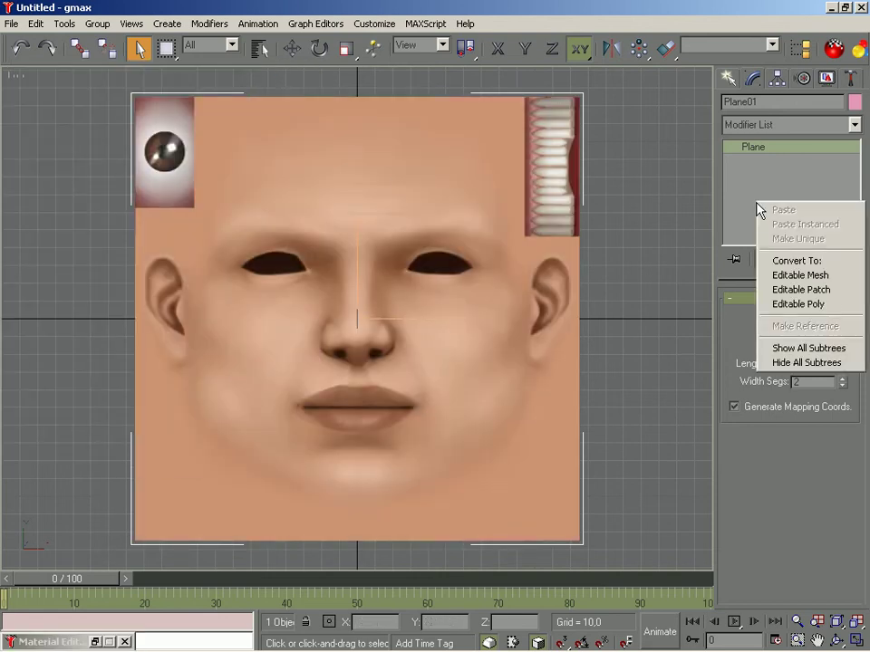
click(789, 276)
Delete the polygon covering the half of the plane with the teeth texture
click(808, 321)
click(547, 328)
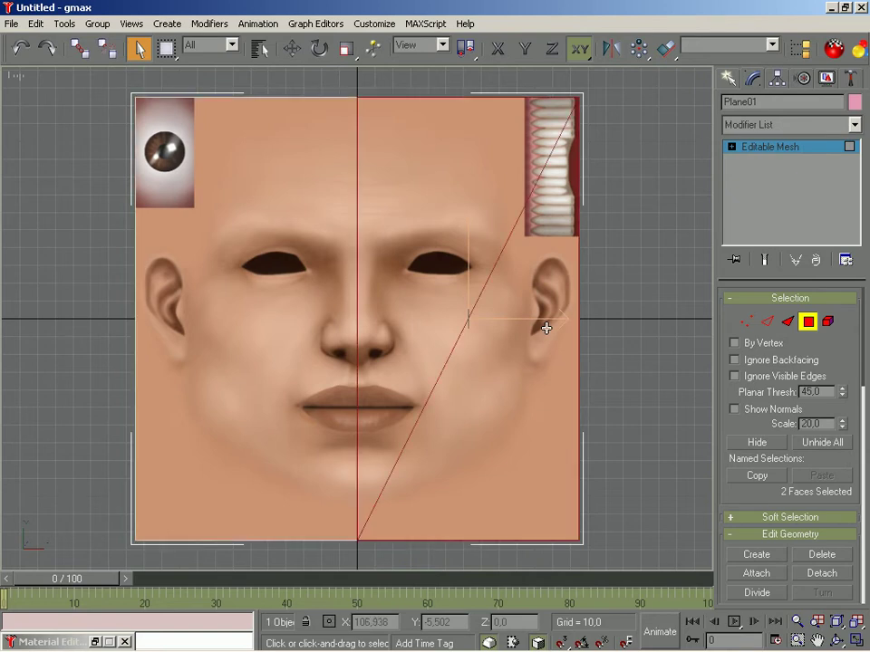
key(Delete)
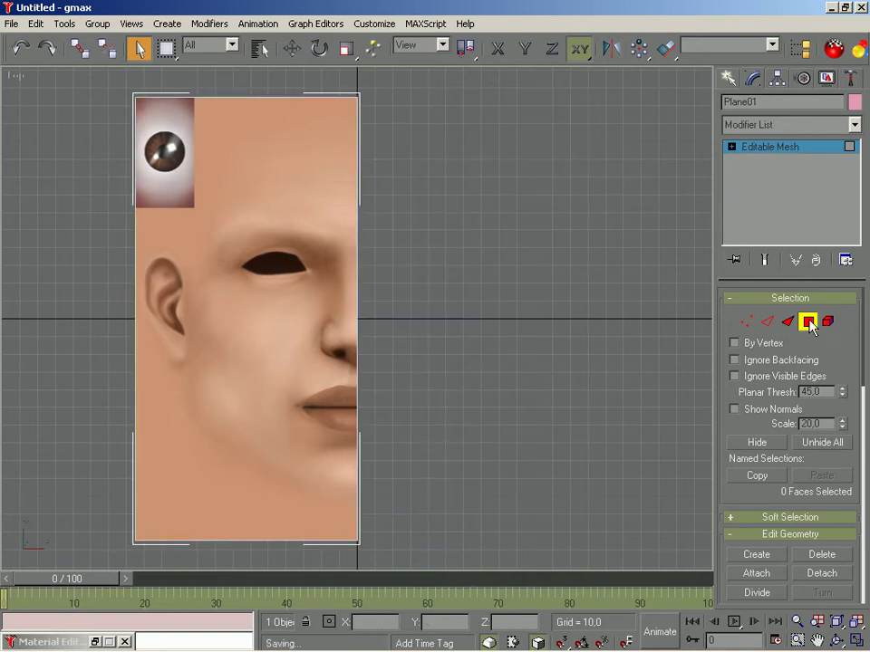
Add a Mirror modifier to the half plane on the X axis with Copy enabled
click(817, 126)
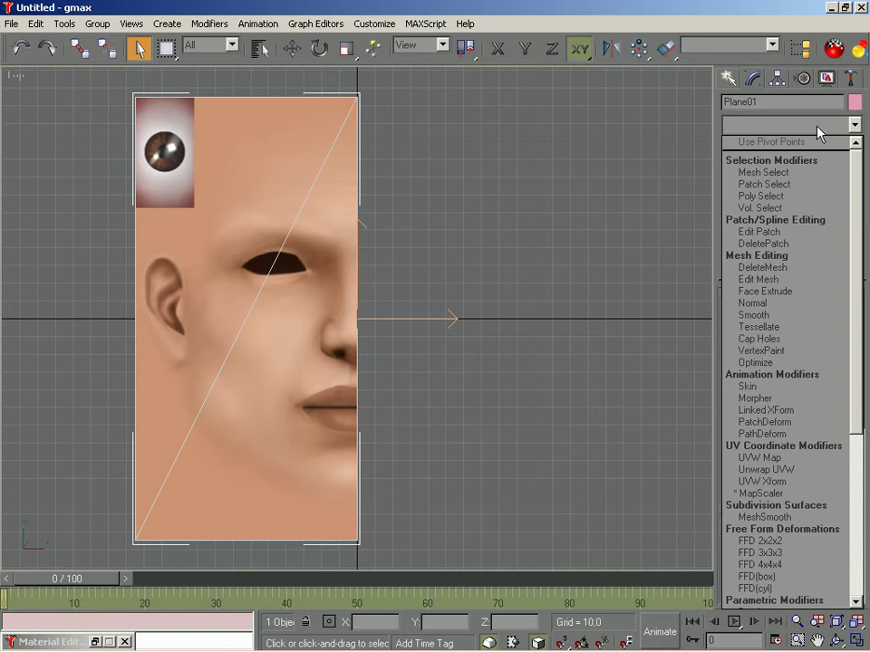
scroll(814, 147, down, 6)
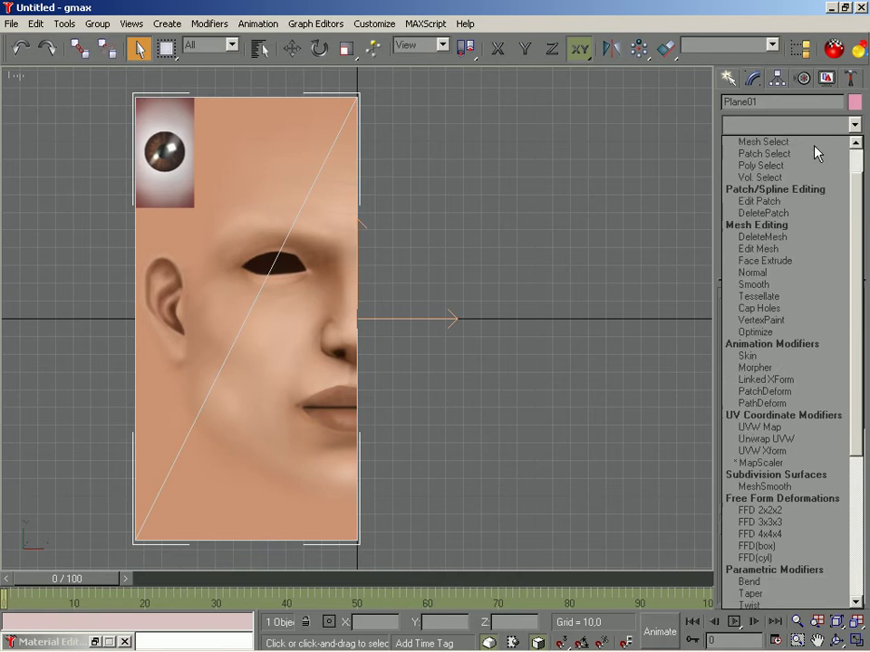
click(766, 533)
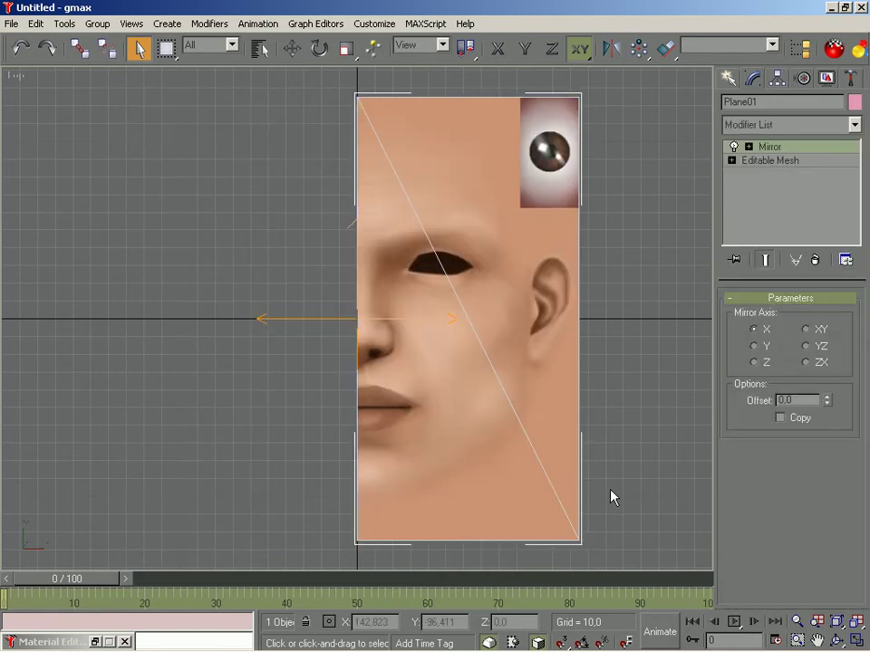
click(780, 418)
Add a planar UVW Map modifier above the mirror and set its length and width to 250
click(820, 127)
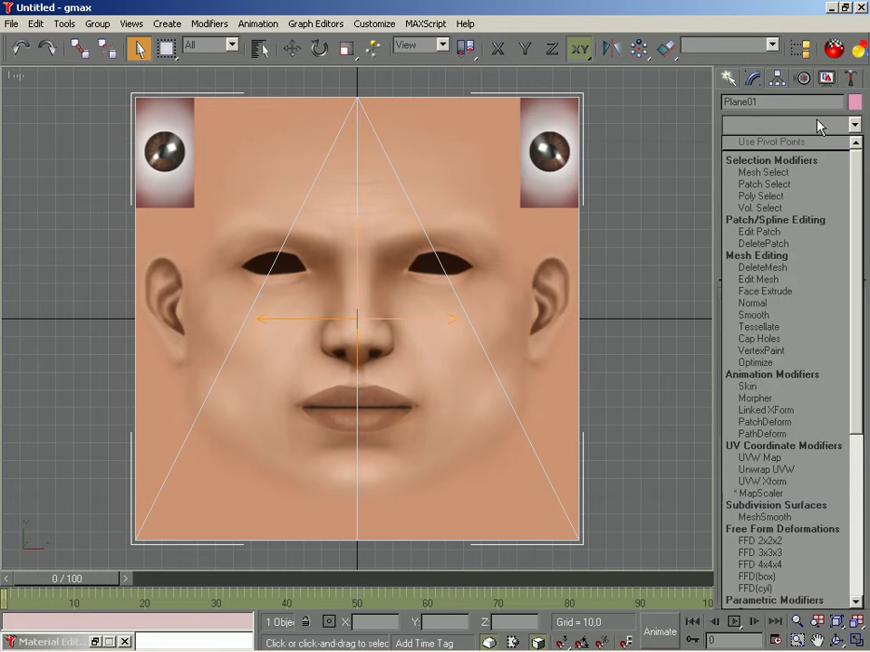
drag(863, 248, 861, 413)
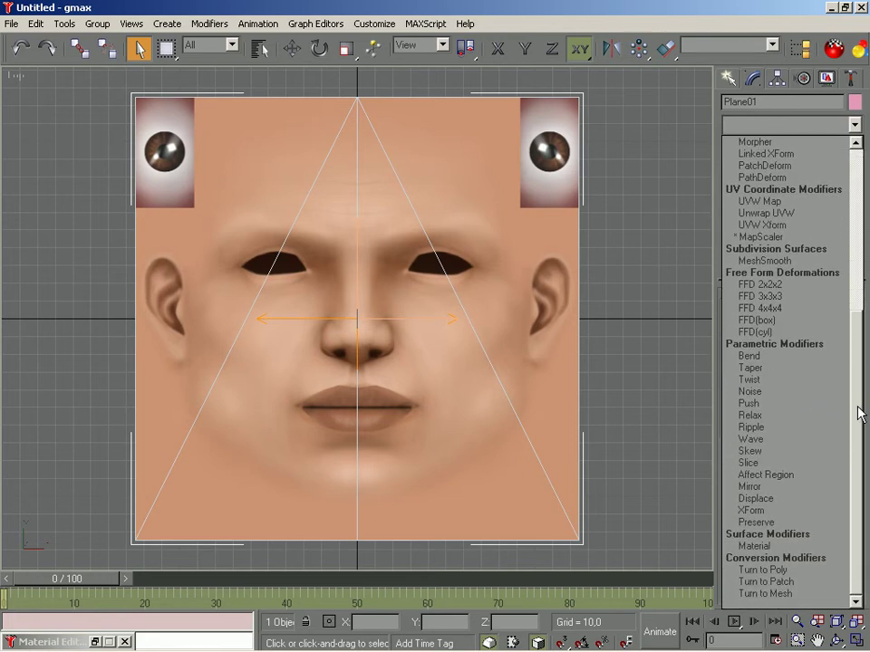
click(796, 202)
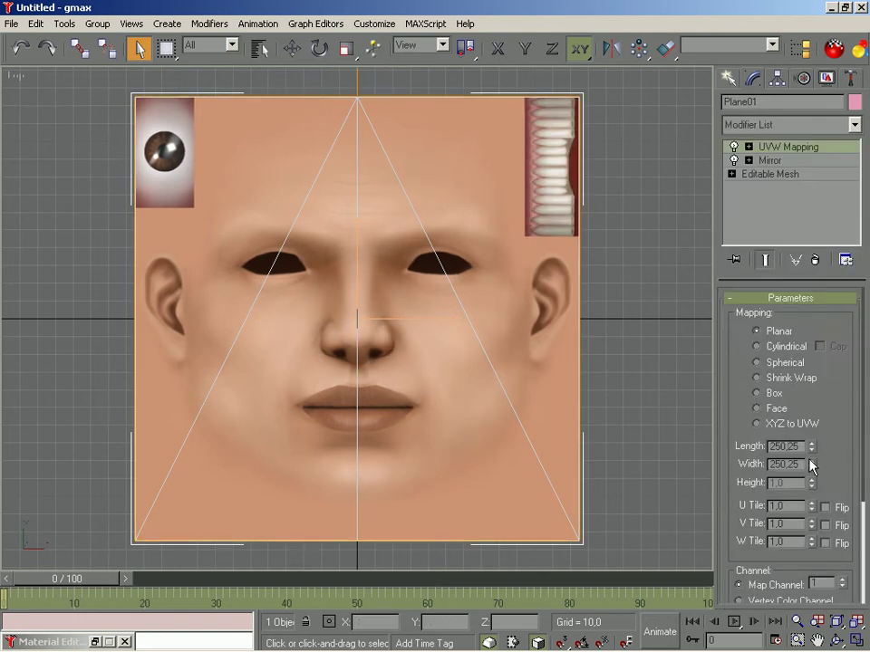
click(791, 463)
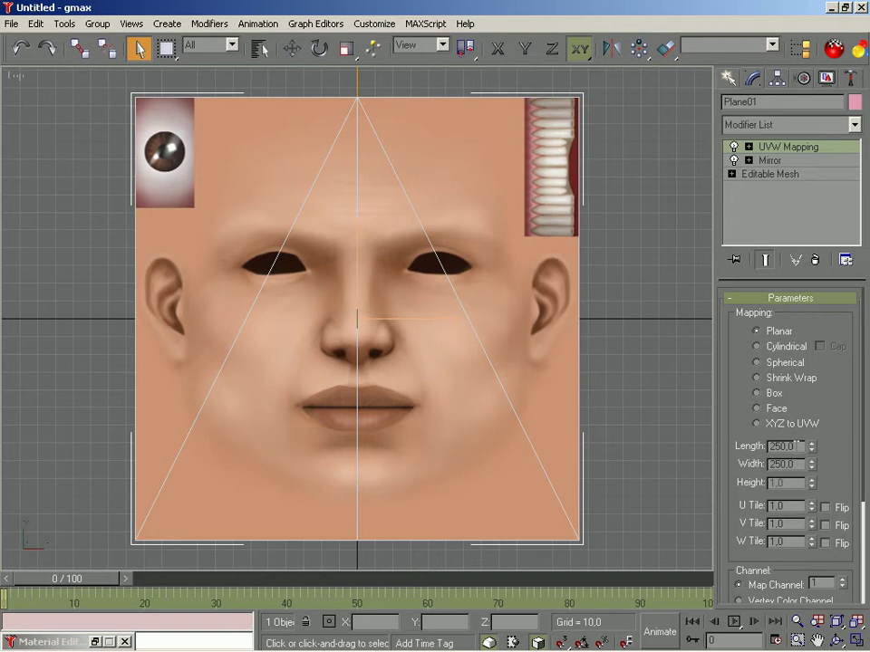
drag(865, 437, 866, 542)
In the editable mesh's vertex level, create vertices along the temple, hairline, upper forehead and brow
click(732, 176)
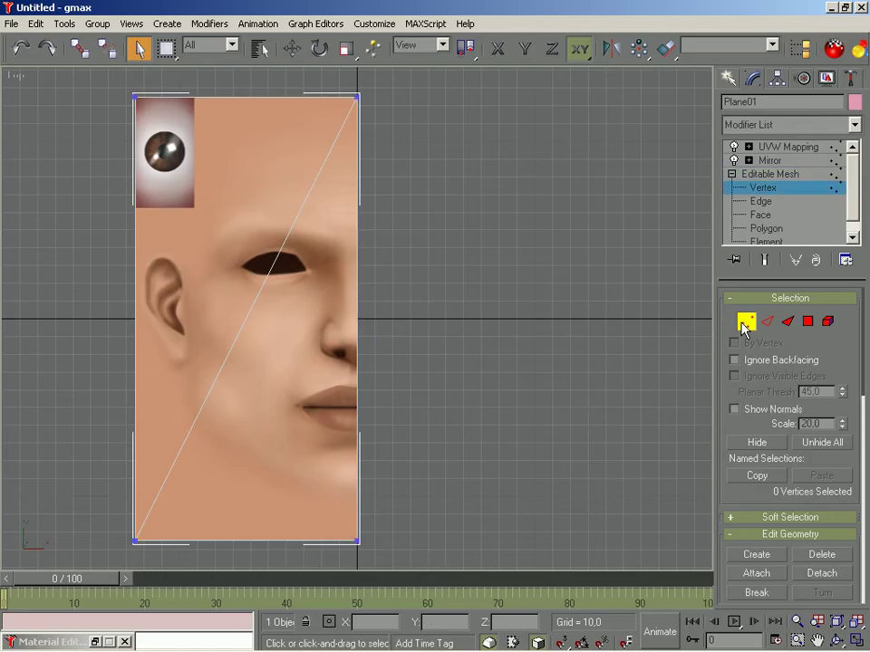
click(757, 555)
click(189, 270)
click(220, 184)
click(279, 138)
click(355, 133)
click(211, 245)
click(246, 210)
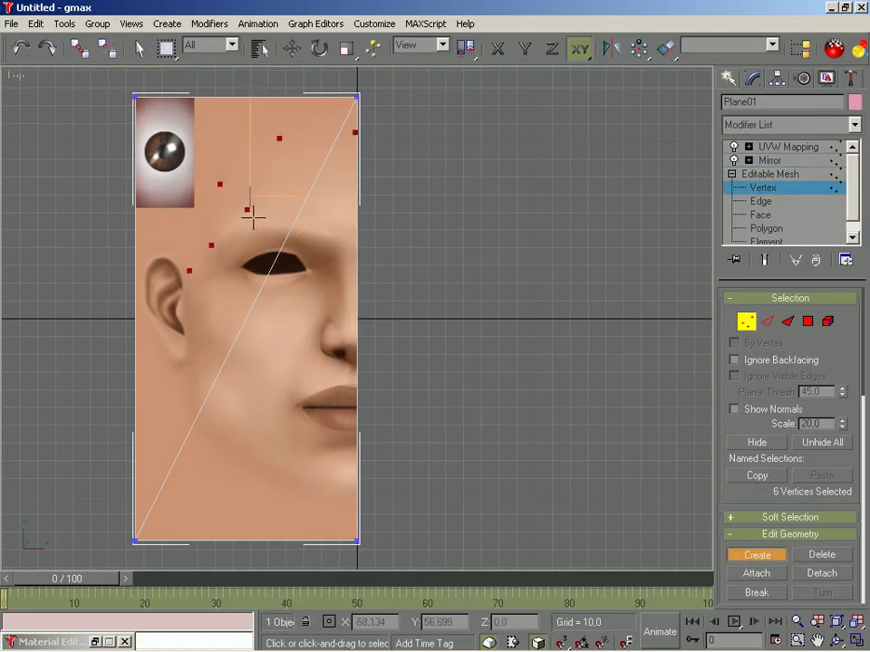
click(339, 238)
Create six vertices outlining the side, nostril and base of the nose
click(344, 317)
click(327, 319)
click(320, 334)
click(323, 349)
click(350, 364)
click(350, 343)
Create vertices around the lips and along the jaw and chin
click(342, 382)
click(355, 385)
click(297, 404)
click(329, 429)
click(195, 416)
click(303, 492)
click(347, 500)
Create five vertices around the ear, from the lobe to the upper edge
click(186, 362)
click(173, 365)
click(140, 309)
click(141, 267)
click(158, 254)
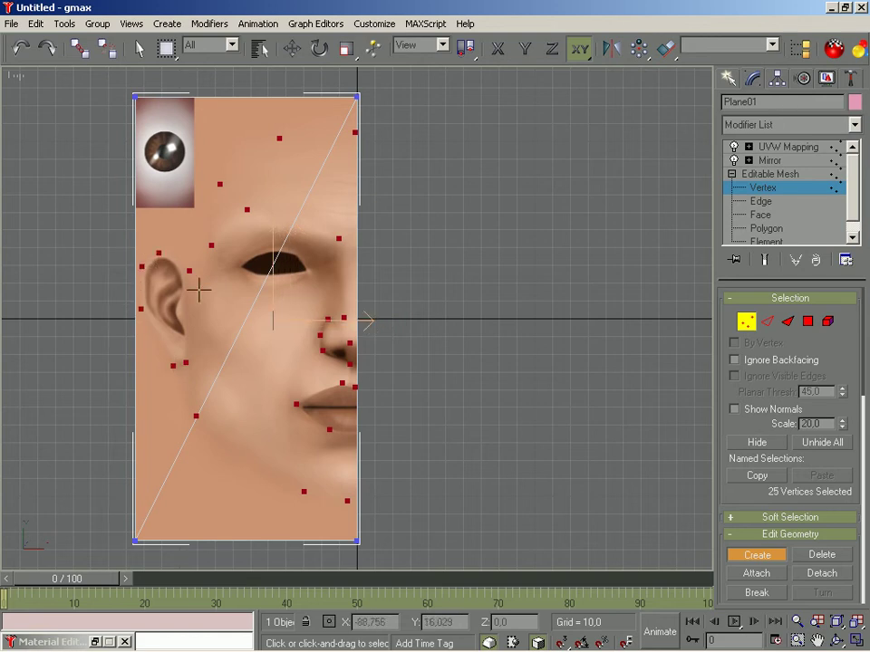
Enable By Vertex at the polygon level and create polygons joining the nose vertices
key(4)
click(734, 342)
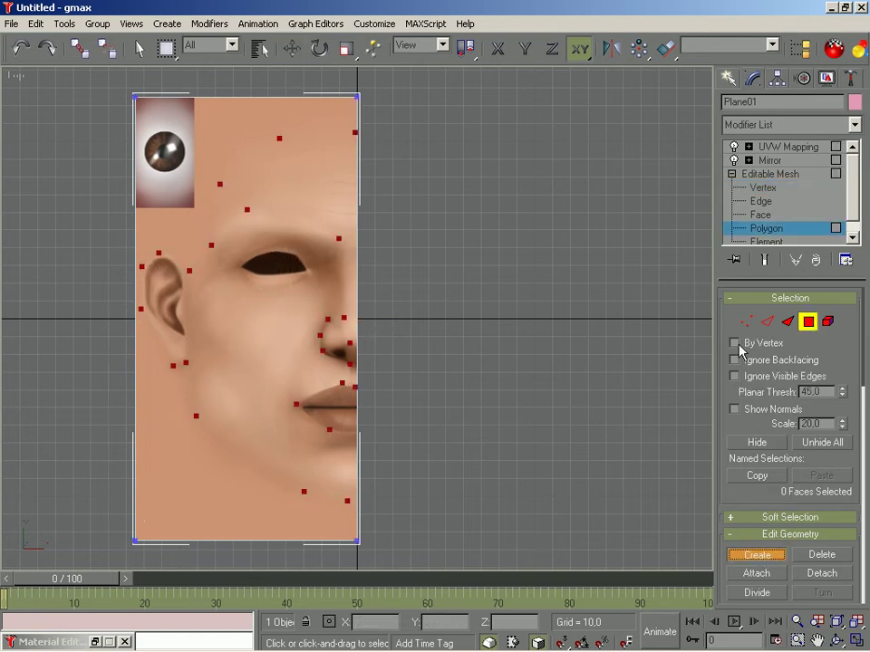
click(346, 365)
ctrl+click(323, 337)
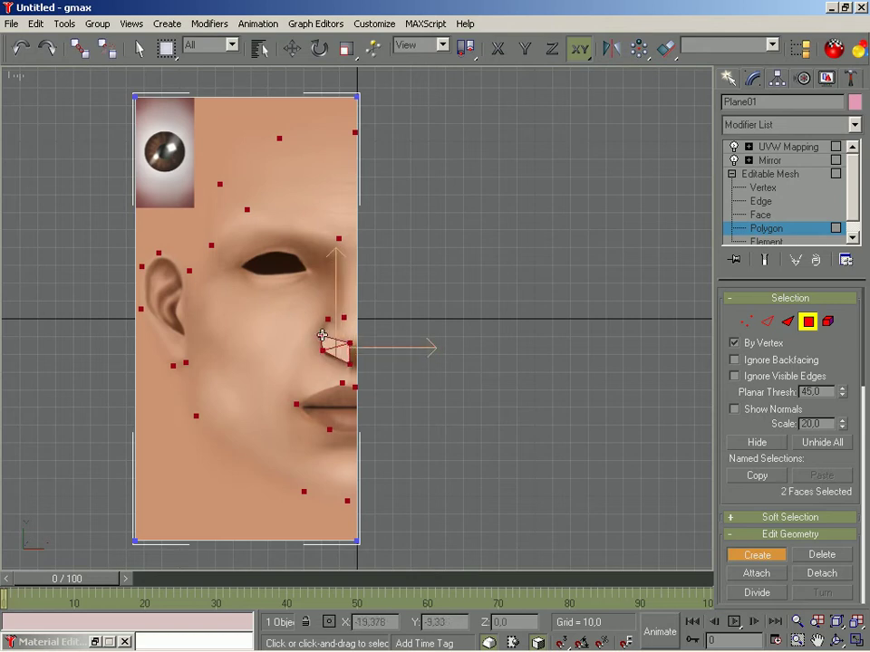
Create seven vertices around the outline of the eye opening
click(745, 322)
click(756, 555)
click(241, 267)
click(256, 257)
click(273, 253)
click(296, 256)
click(306, 269)
click(281, 273)
click(259, 272)
Reposition the brow vertices closer to the eye and add new vertices above the brow and at the temple
click(808, 322)
click(757, 554)
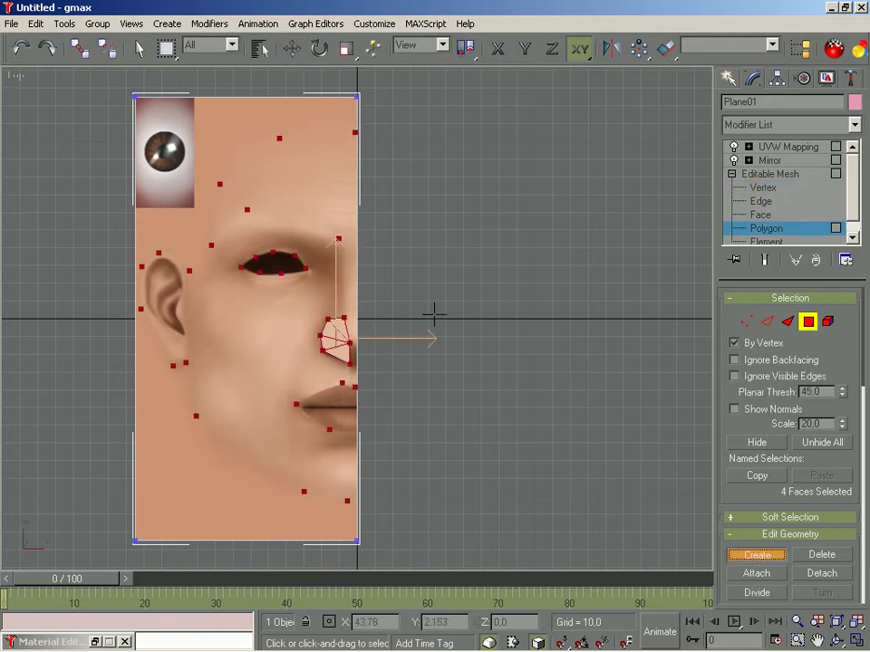
key(w)
key(1)
click(338, 239)
drag(337, 240, 336, 250)
drag(244, 209, 207, 249)
key(c)
click(241, 214)
Create a polygon along the brow, joining its outer vertex to the two vertices at the nose bridge
click(808, 325)
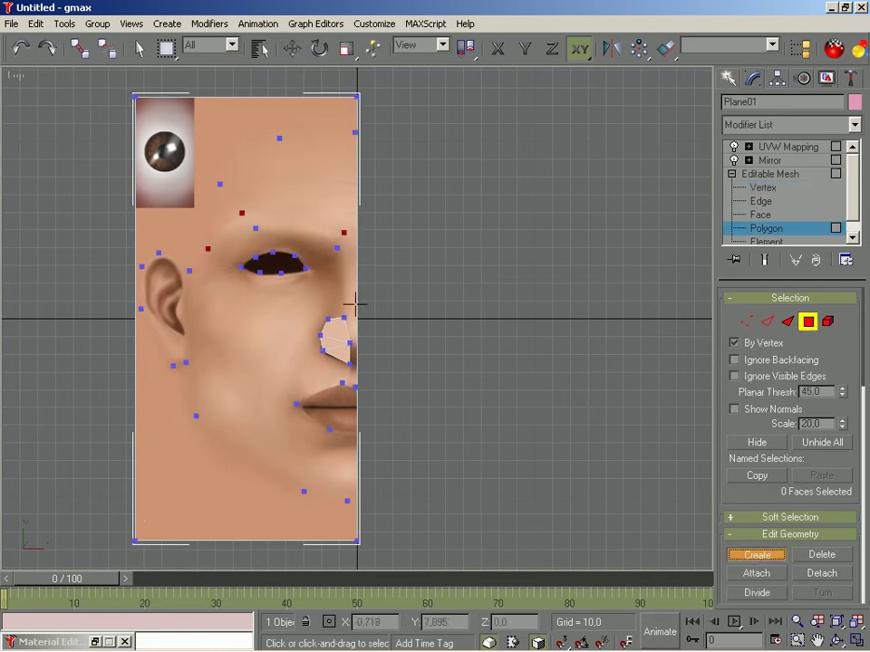
click(242, 214)
click(337, 246)
click(344, 233)
click(243, 215)
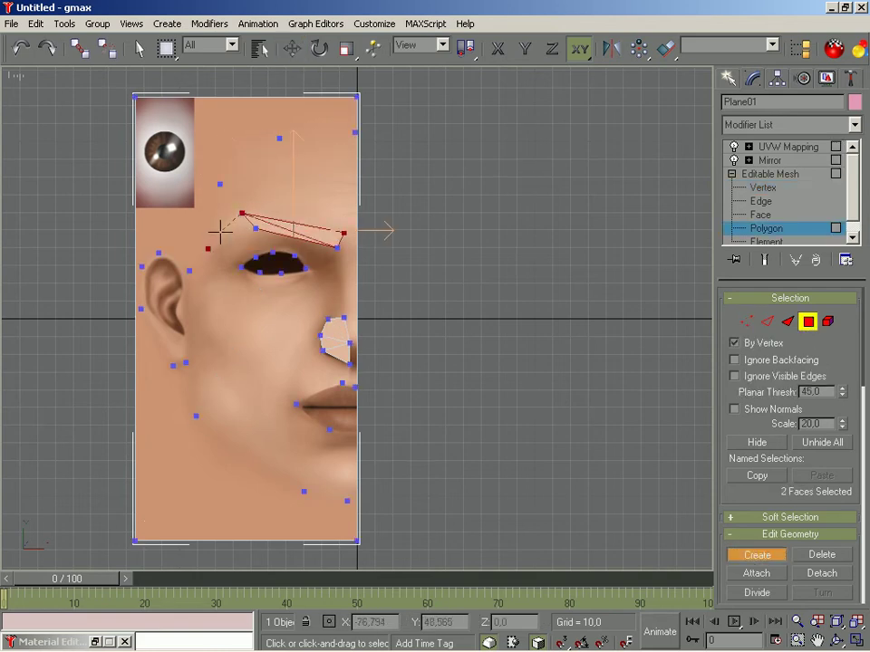
Create a polygon joining the temple, outer brow and outer eye corner vertices
click(242, 214)
click(208, 249)
click(242, 267)
click(256, 229)
click(242, 214)
click(256, 229)
Create polygons from the inner eye corner and inner brow down the side of the nose
click(256, 228)
click(307, 268)
click(328, 318)
click(344, 318)
click(337, 248)
click(255, 229)
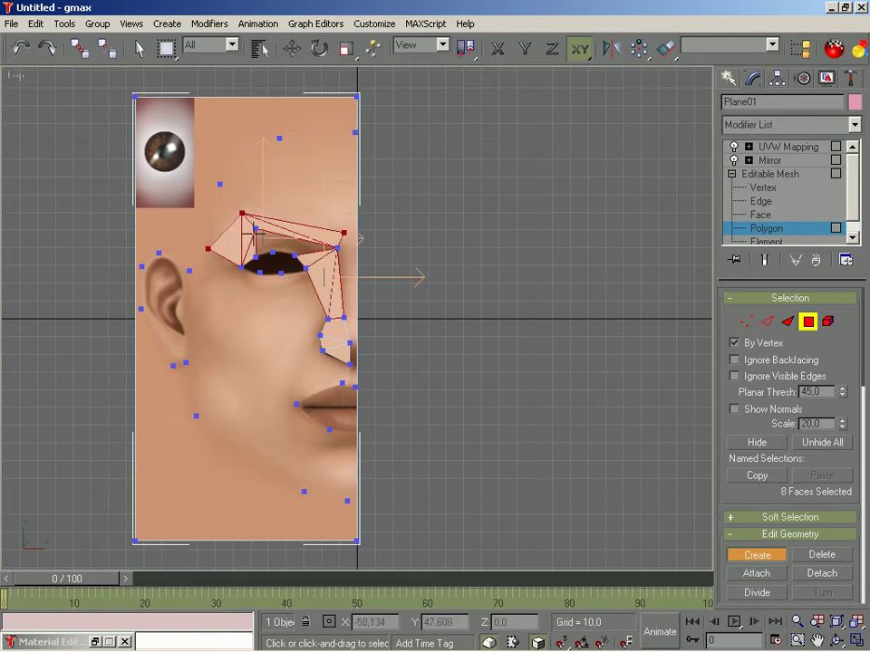
Create polygons filling the upper eyelid and eye opening between the brow and eye outline vertices
click(255, 230)
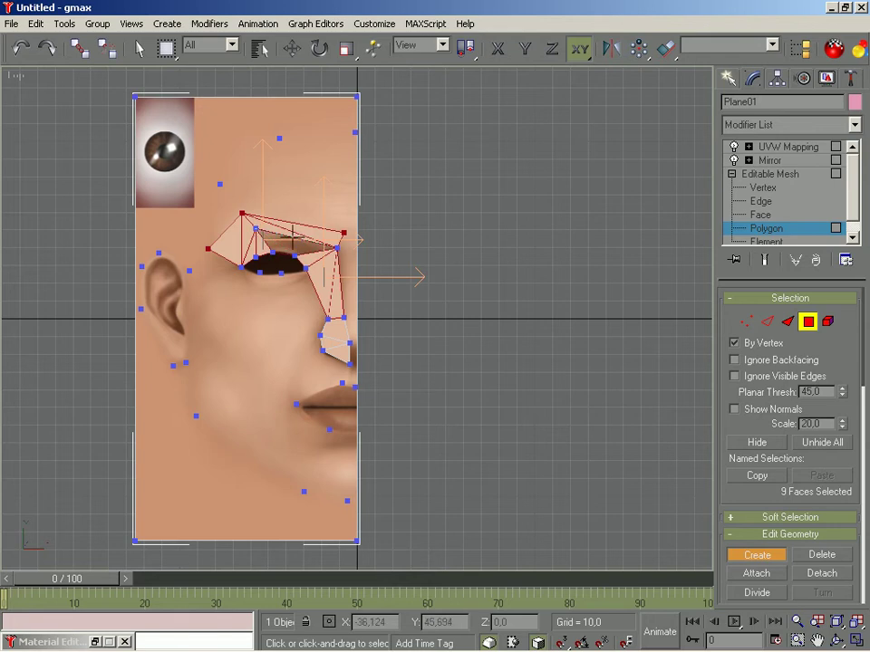
click(255, 230)
click(257, 260)
click(270, 253)
click(282, 257)
click(308, 268)
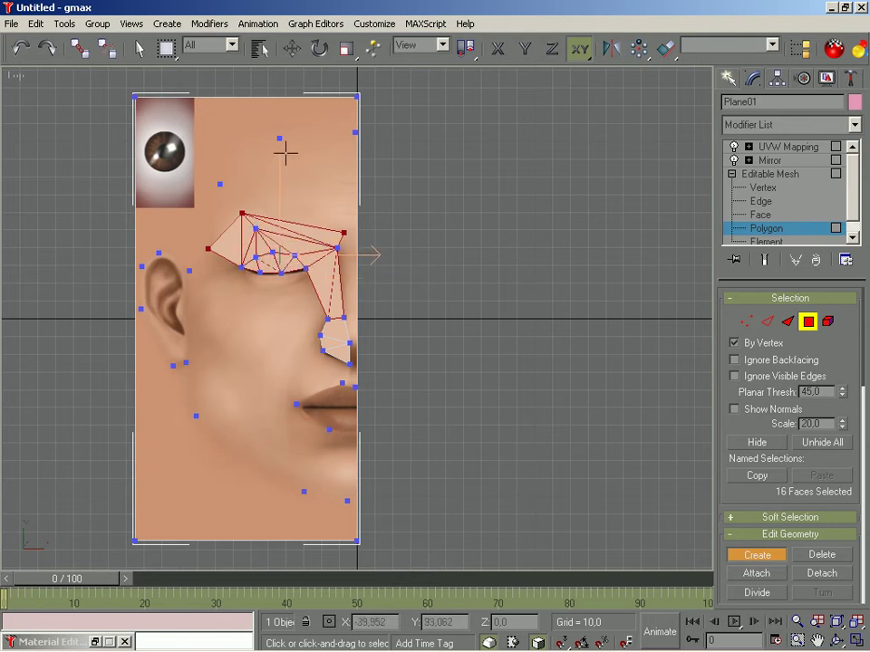
Create polygons covering the forehead from the brow to the hairline and out to the temple
click(345, 233)
click(243, 213)
double_click(344, 233)
click(280, 140)
click(220, 184)
double_click(242, 213)
click(220, 186)
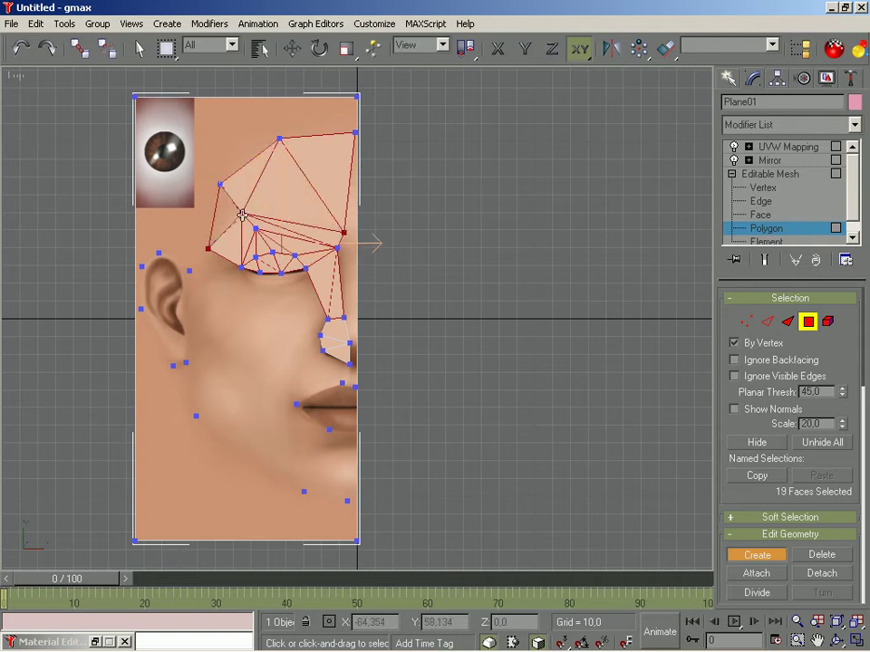
click(209, 249)
Add three vertices on the cheek and create a triangular polygon between the nose base and the upper lip
key(1)
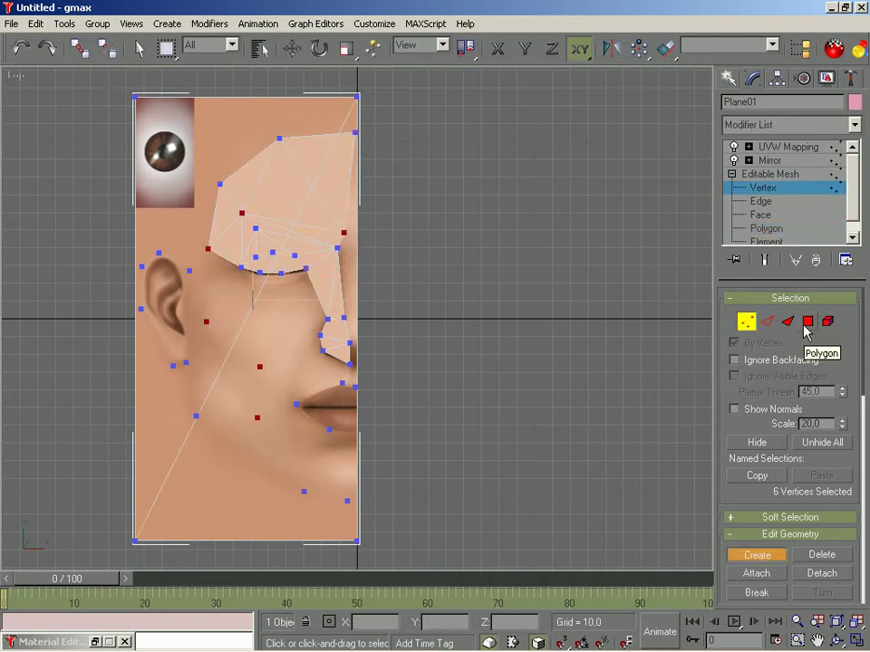
click(807, 322)
click(355, 387)
click(343, 384)
key(ctrl+z)
click(343, 383)
click(356, 386)
click(349, 365)
Create polygons over the mouth joining the upper lip, mouth corner and lower lip vertices
click(341, 384)
click(297, 405)
click(330, 429)
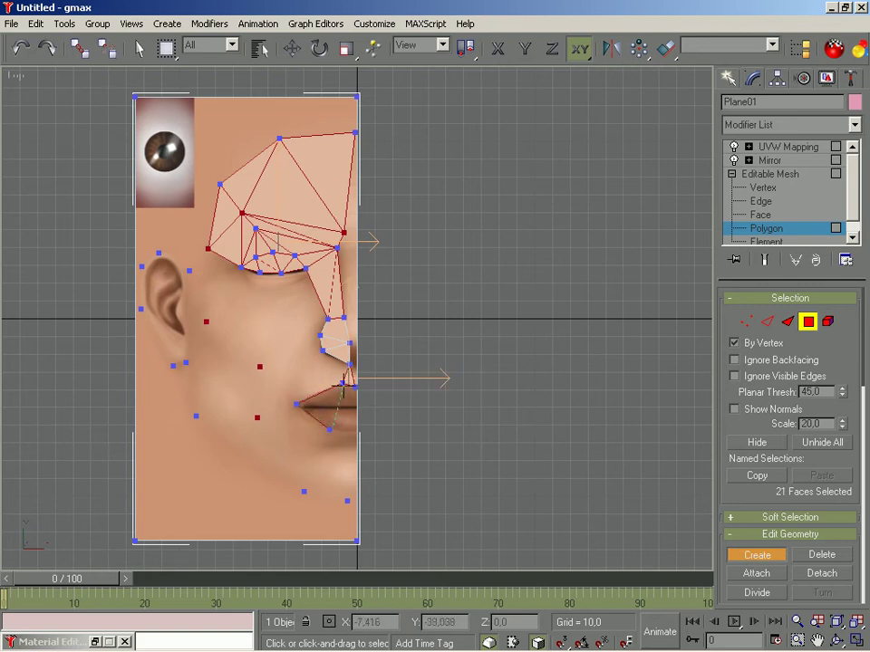
click(343, 383)
click(343, 383)
click(329, 429)
click(355, 387)
click(343, 384)
Create polygons joining the nostril and upper lip to the mouth corner and the inner cheek vertex
click(350, 366)
double_click(324, 351)
click(296, 405)
click(342, 383)
click(324, 351)
click(260, 367)
click(296, 405)
click(323, 352)
Try to create a polygon joining the inner cheek, outer cheek and nostril vertices
click(260, 367)
click(207, 321)
click(264, 366)
click(323, 351)
click(206, 321)
key(ctrl+z)
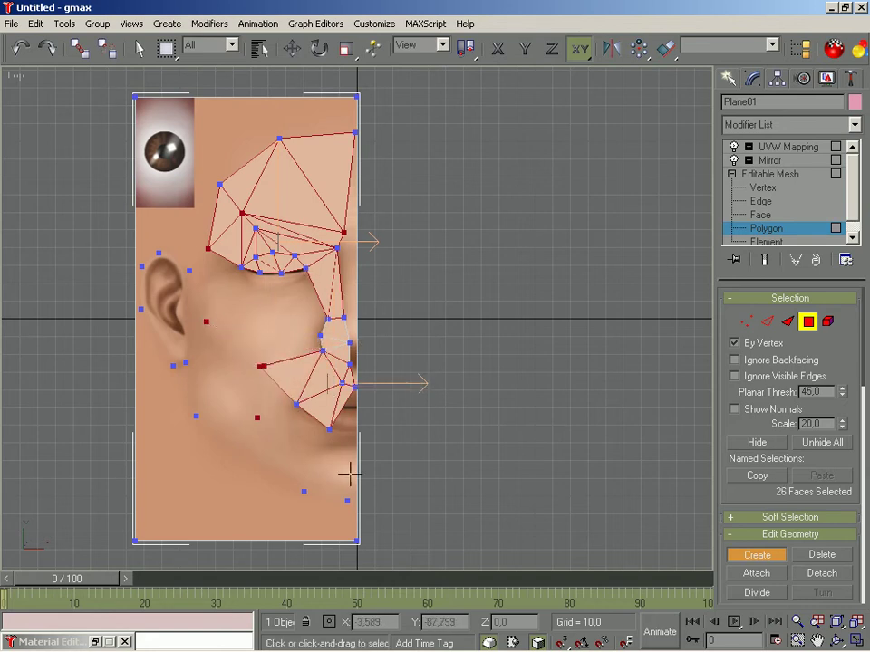
Create two vertices between the lower lip and the chin
click(746, 322)
click(763, 560)
click(320, 452)
click(344, 450)
Create a triangular polygon joining the lower lip vertex to the two vertices beneath it
click(808, 323)
click(764, 552)
click(330, 429)
click(319, 452)
click(345, 449)
click(330, 430)
Create the chin polygon between the two vertices below the lip and the two chin vertices
click(320, 452)
click(305, 492)
click(320, 452)
click(304, 492)
click(347, 500)
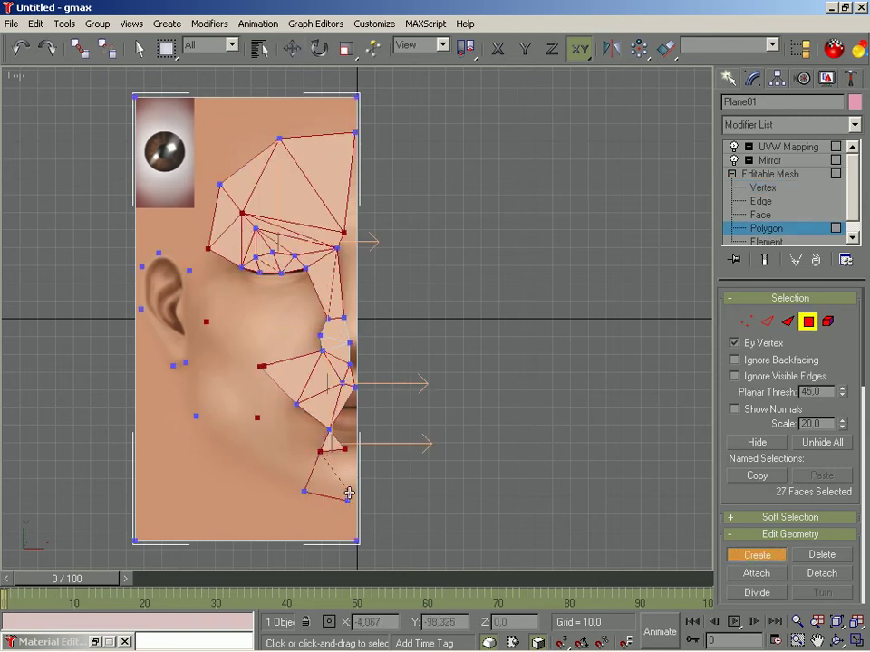
Try to create a cheek polygon joining the lower cheek, chin, lower lip, mouth corner and inner cheek vertices
click(257, 417)
click(320, 452)
click(330, 430)
click(296, 405)
click(262, 367)
click(258, 418)
click(297, 405)
key(ctrl+z)
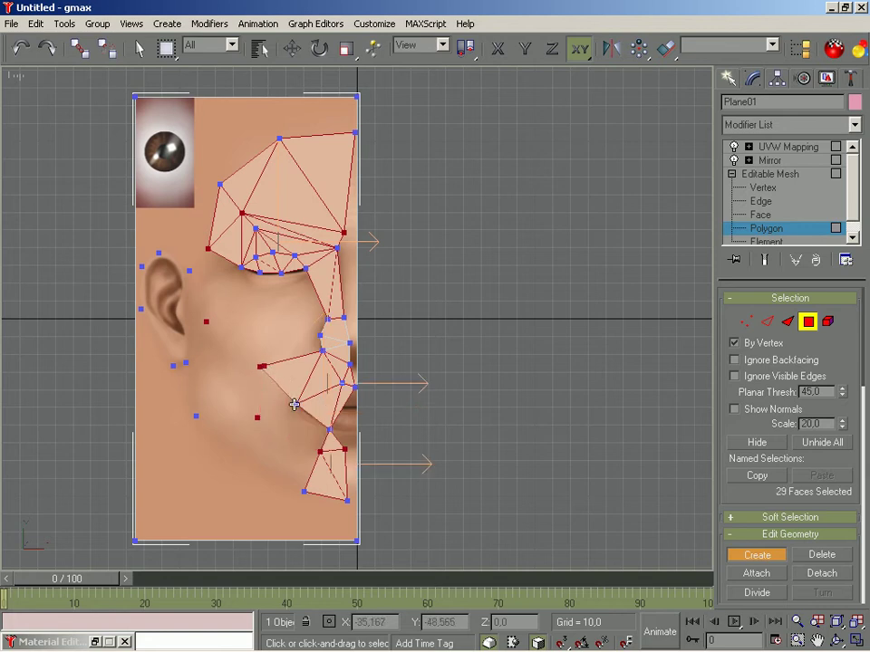
Create polygons between the mouth corner, lower lip and the two inner cheek vertices
click(323, 450)
click(263, 365)
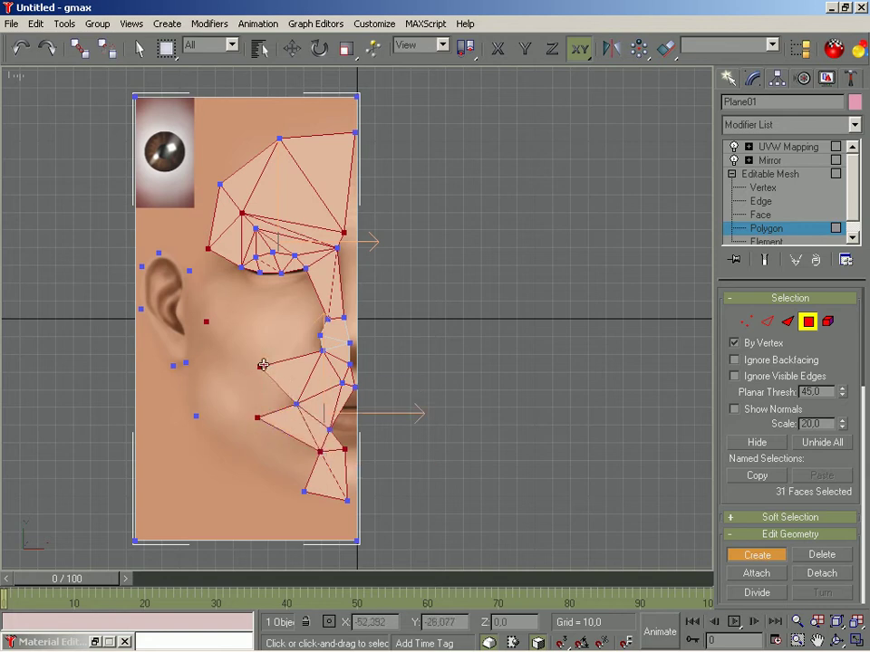
click(259, 419)
click(262, 366)
Merge the two overlapping inner cheek vertices into one
right_click(483, 407)
click(747, 322)
drag(864, 381, 867, 490)
Create two temple polygons joining the upper front ear vertex with the outer brow, outer eye and outer forehead vertices
key(4)
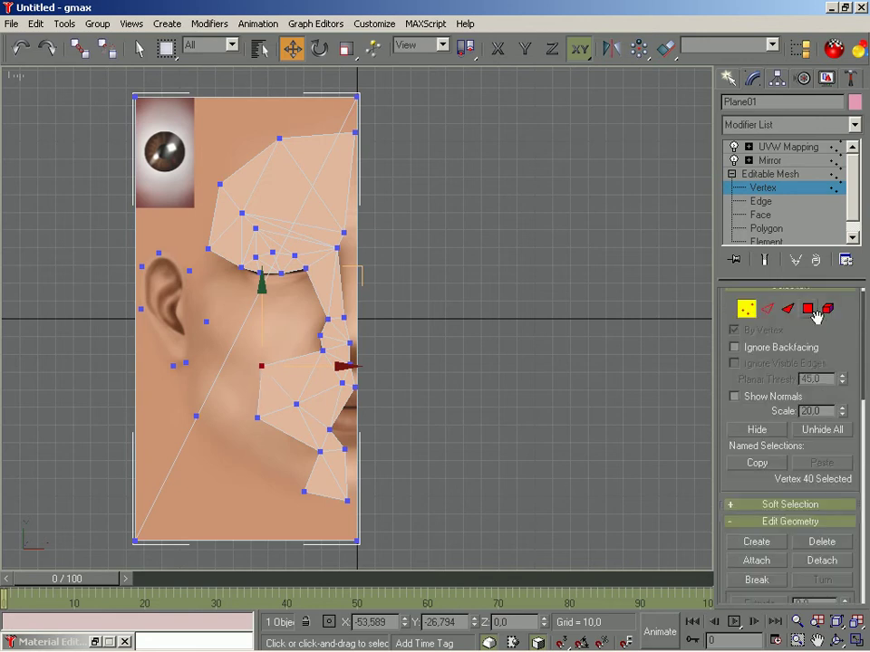
click(208, 248)
click(189, 270)
click(241, 267)
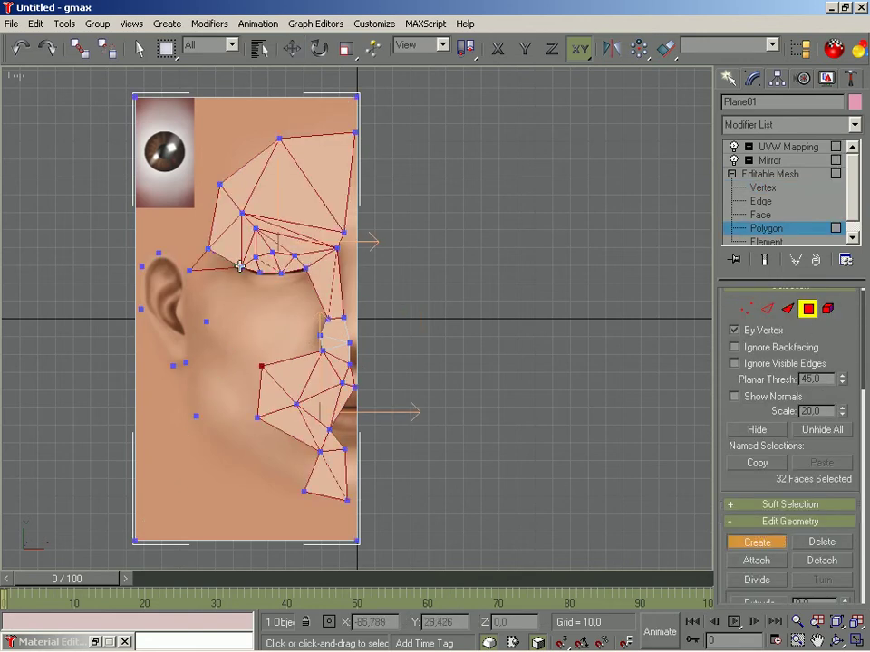
click(209, 248)
click(219, 185)
click(189, 270)
click(208, 248)
click(219, 185)
Create polygons in front of the ear and along the jaw, joining the ear, outer cheek, jaw and lower cheek vertices
click(186, 362)
click(207, 322)
click(189, 270)
click(186, 362)
click(195, 416)
click(258, 418)
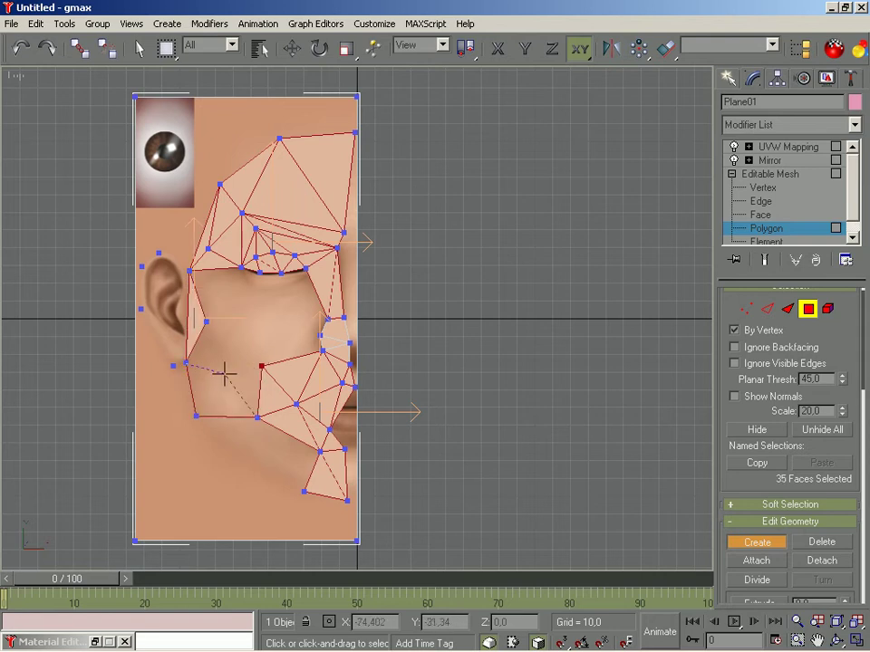
double_click(186, 363)
Create polygons joining the earlobe, lower cheek, inner cheek, outer cheek and outer eye corner vertices
click(257, 418)
click(262, 366)
click(186, 363)
click(206, 322)
click(186, 362)
click(262, 366)
click(206, 321)
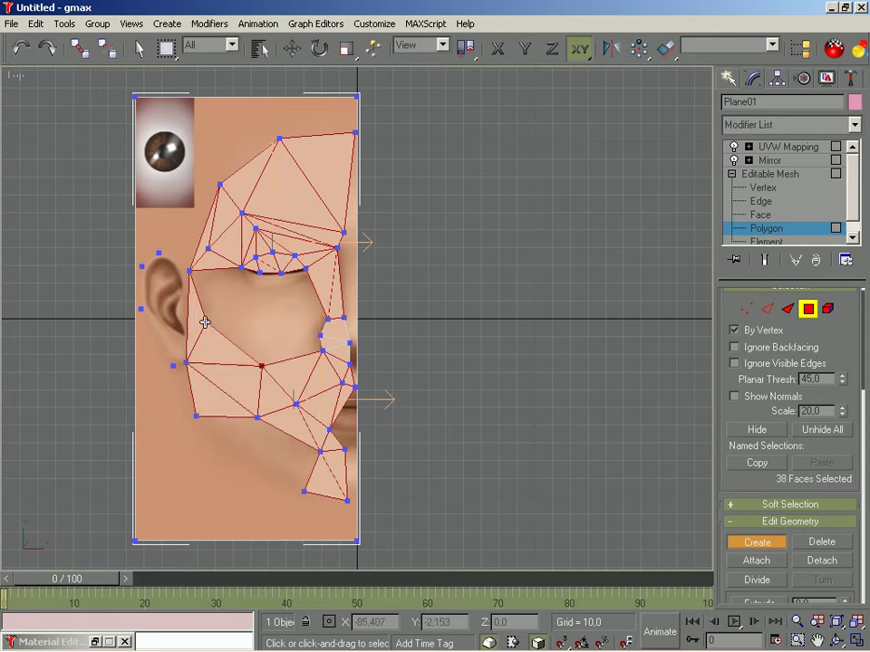
click(241, 269)
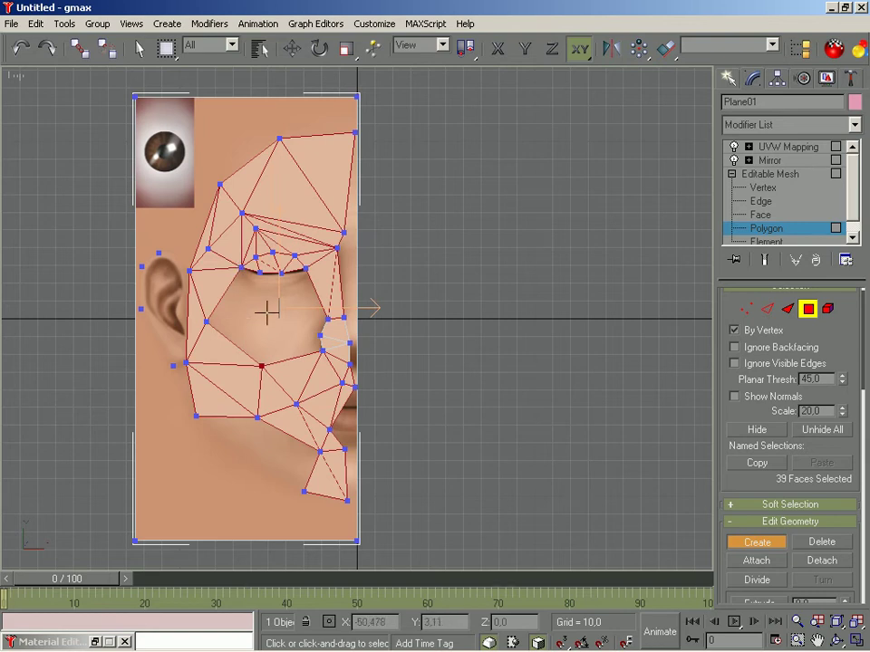
Create two new vertices just below the lower eyelid
key(1)
click(757, 541)
click(254, 287)
click(277, 290)
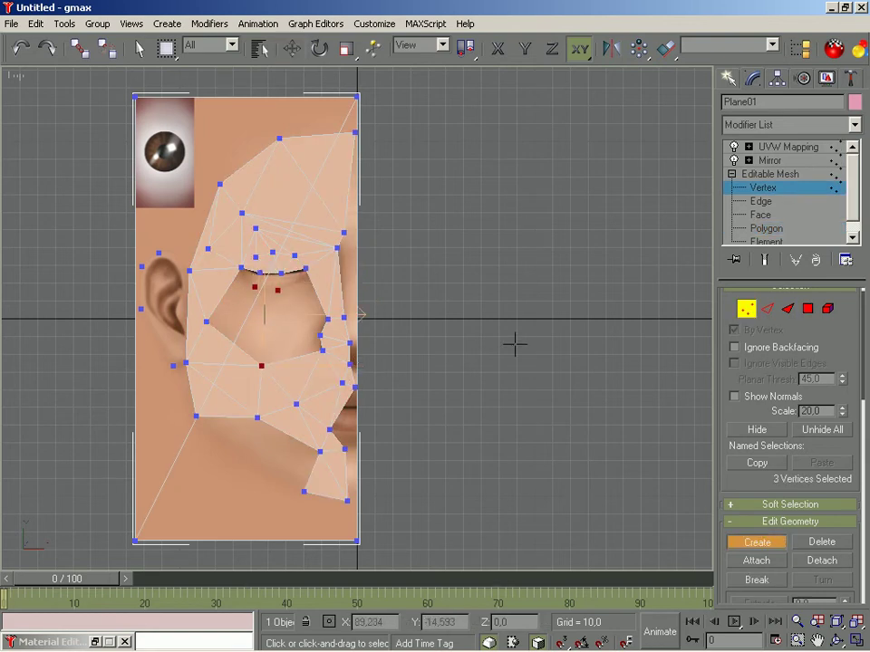
Create the lower eyelid polygons between the eye's lower edge and the two under-eye vertices, extending to the upper nose side
key(4)
click(758, 542)
click(241, 269)
click(255, 287)
double_click(260, 273)
click(282, 274)
double_click(260, 273)
click(278, 290)
click(305, 269)
double_click(281, 273)
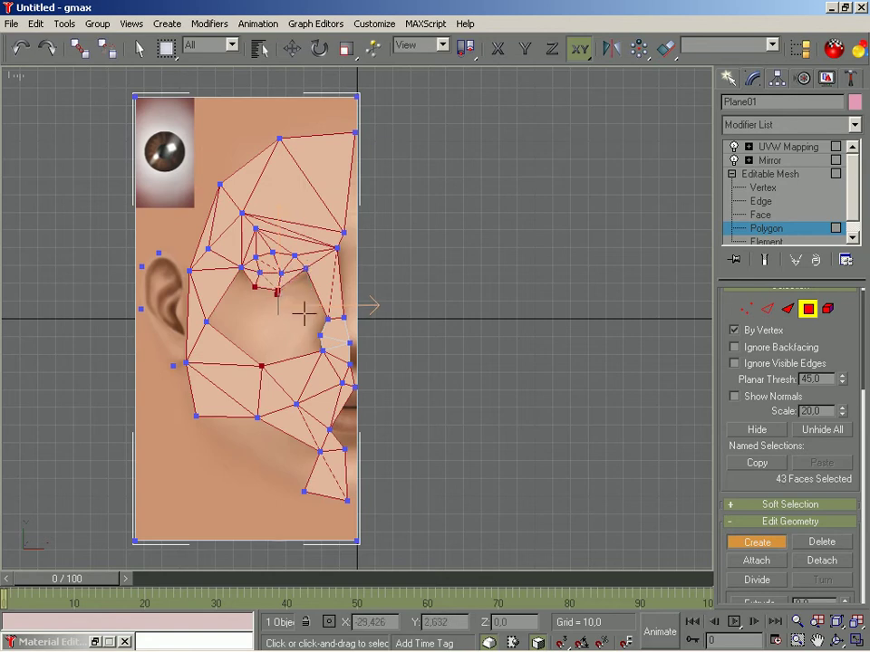
click(277, 290)
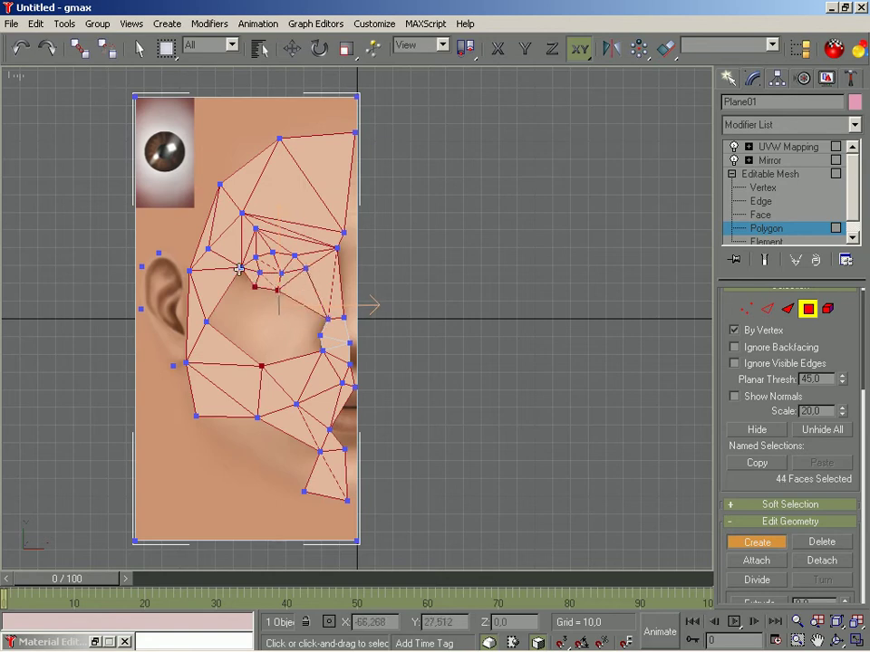
Create the outer cheek polygons joining the under-eye vertices with the inner and outer cheek vertices
click(255, 286)
click(277, 292)
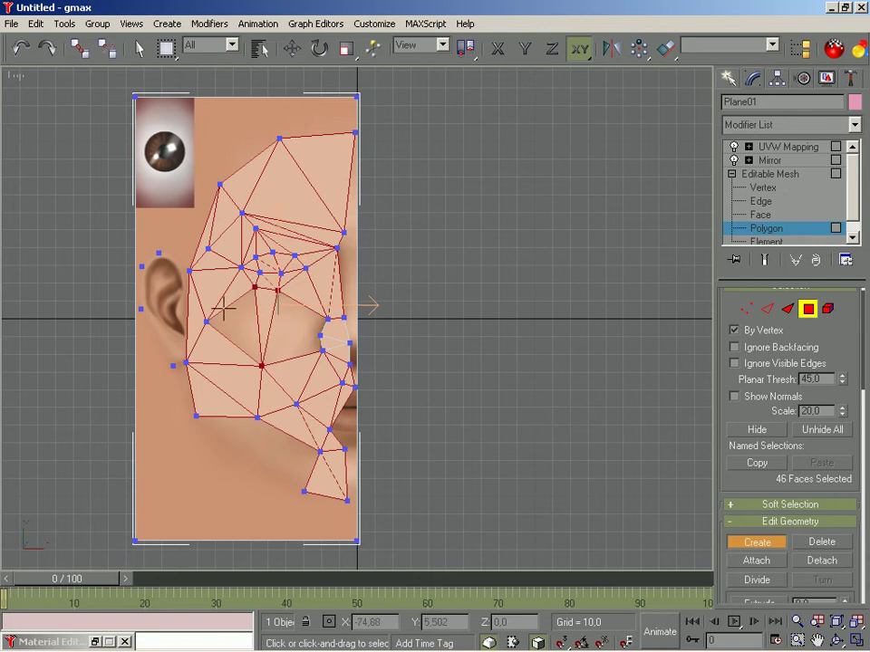
click(264, 365)
click(255, 287)
click(208, 322)
Create the inner cheek polygons joining the inner under-eye vertex, the nose side vertices and the inner cheek vertex
click(279, 291)
click(327, 319)
click(320, 336)
click(278, 291)
click(320, 337)
click(262, 363)
click(319, 336)
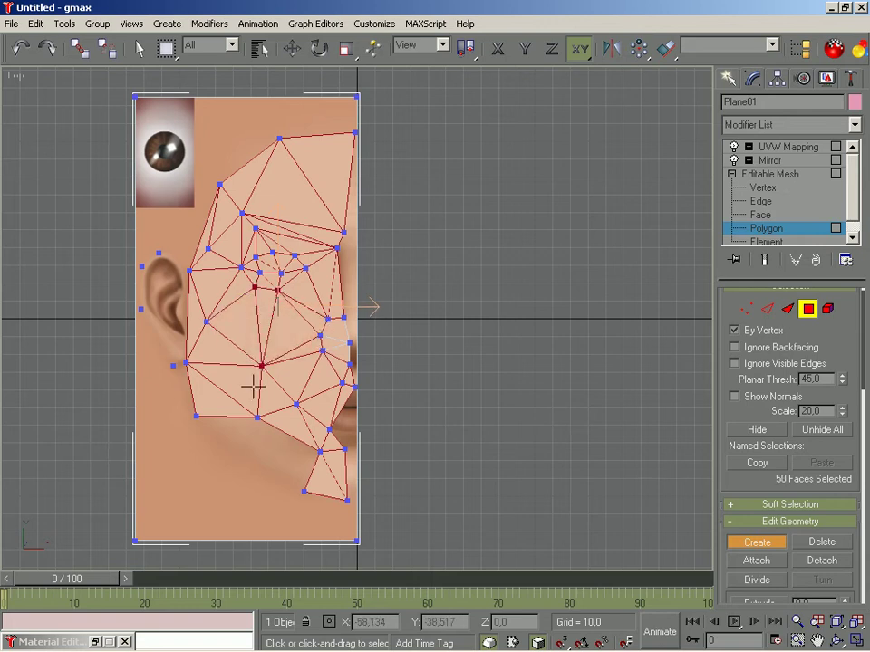
Create the jaw polygons from the chin to the jaw corner and from the jaw corner to the earlobe vertices
click(305, 491)
click(306, 492)
click(258, 417)
click(196, 417)
click(172, 367)
click(196, 415)
click(186, 363)
click(173, 366)
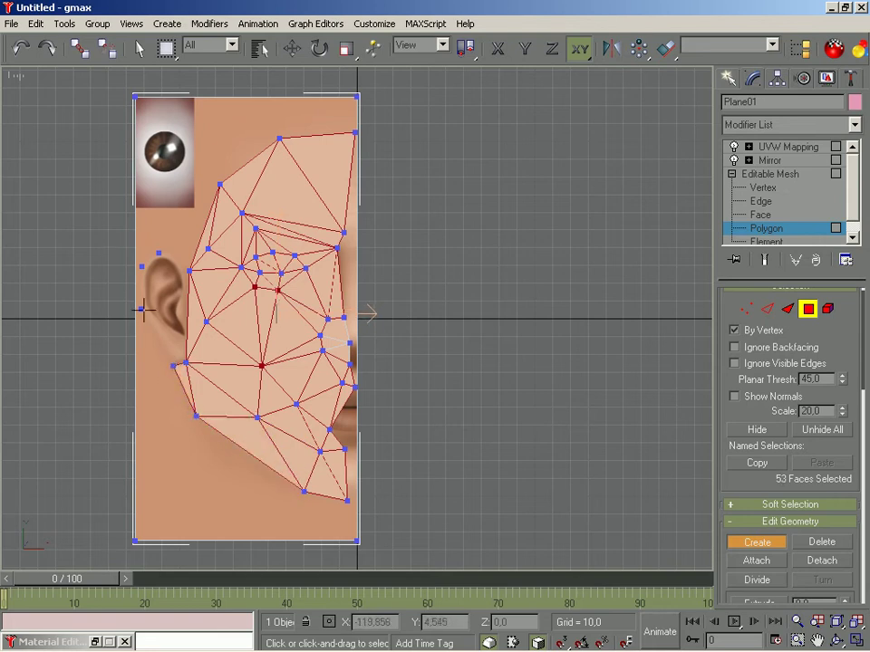
Create the ear polygons joining the earlobe, outer ear, ear top and upper front ear vertices
key(1)
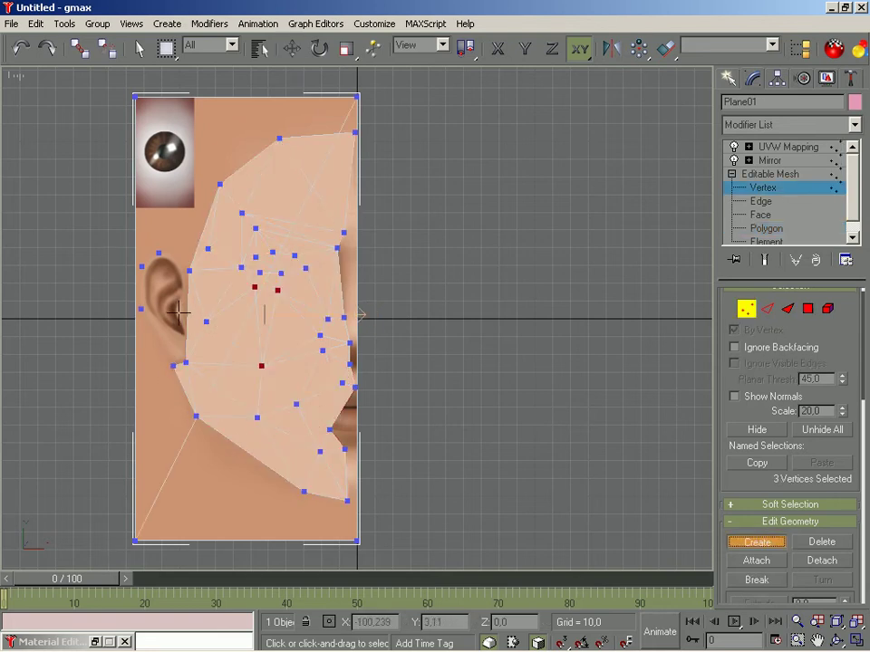
click(808, 310)
click(755, 541)
click(141, 309)
click(187, 363)
click(189, 270)
click(142, 309)
click(141, 266)
click(141, 309)
click(189, 270)
click(159, 253)
click(141, 266)
key(w)
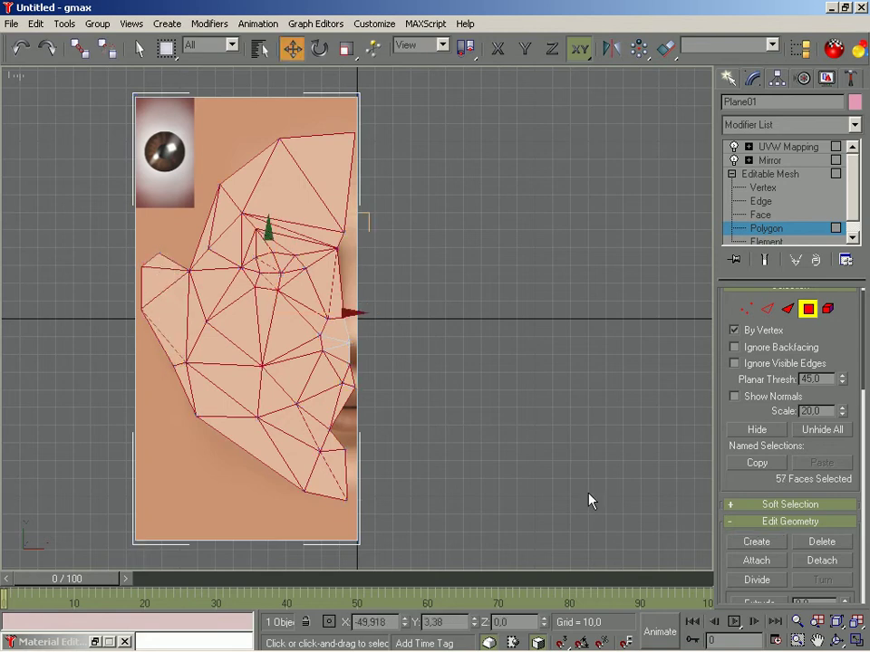
Turn off selection by vertex and delete the original background plane polygon behind the face mesh
click(288, 515)
click(807, 309)
key(4)
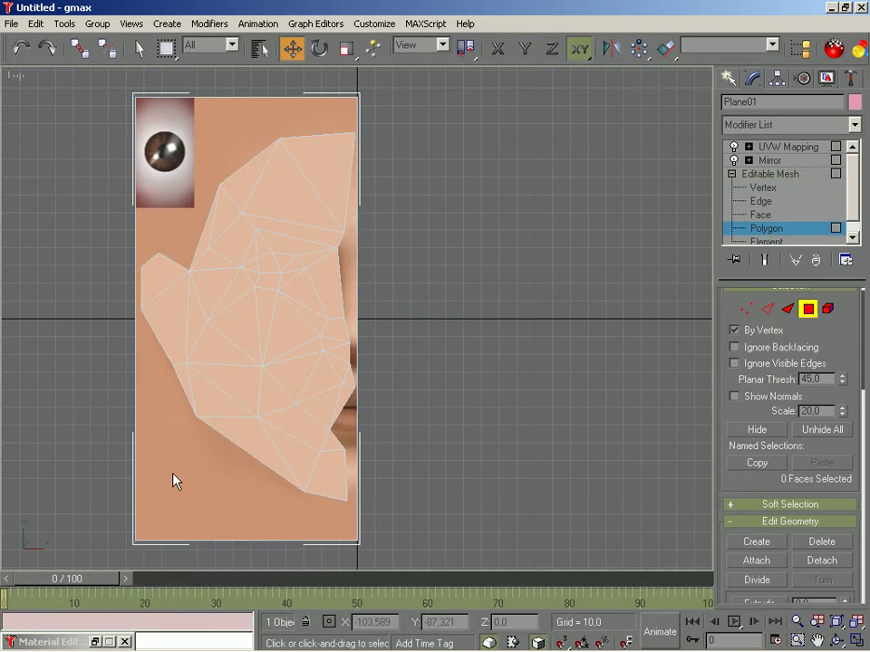
key(3)
key(1)
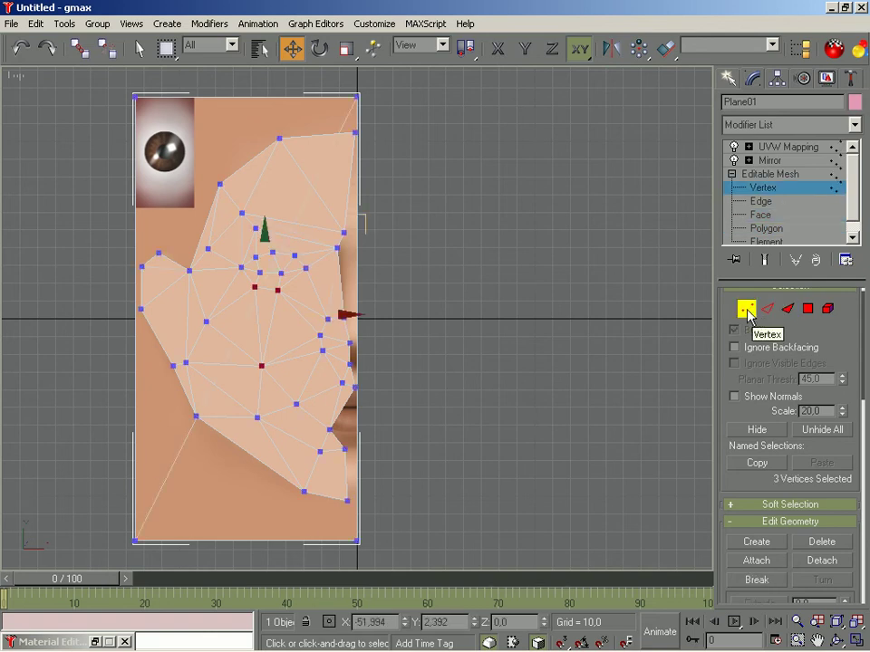
key(2)
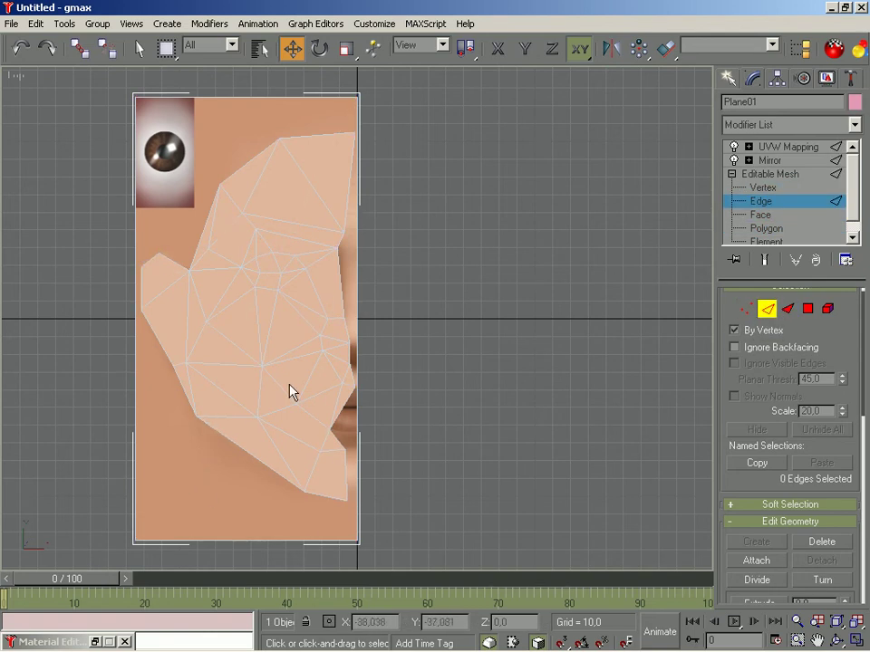
click(770, 305)
click(807, 309)
click(188, 481)
key(Delete)
click(402, 373)
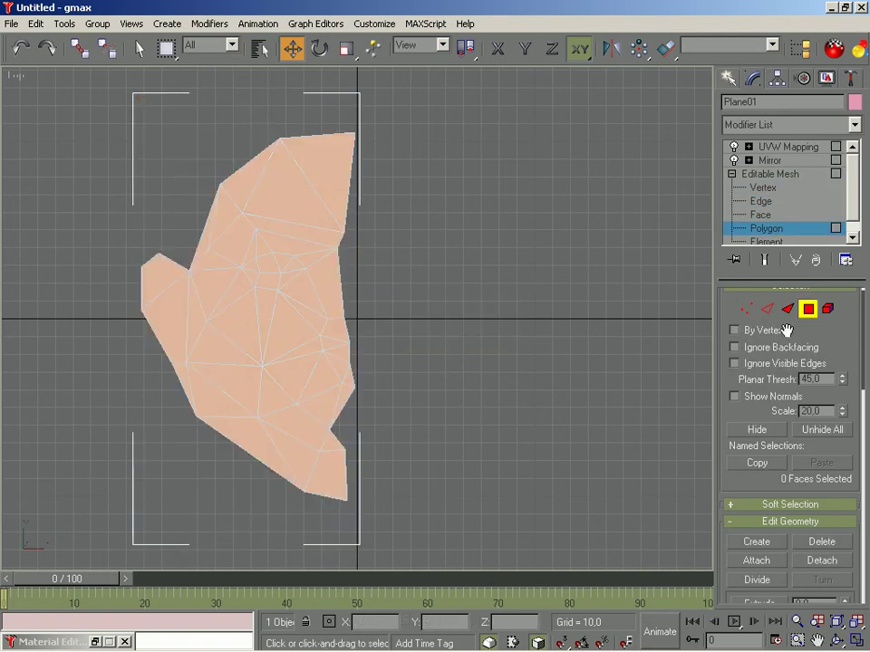
Create polygons filling the area below the jaw, joining the chin and jaw vertices to the two lower plane corners
click(756, 542)
click(304, 494)
click(357, 541)
click(347, 502)
double_click(303, 492)
click(135, 540)
click(357, 541)
click(305, 492)
click(196, 417)
click(134, 540)
click(305, 492)
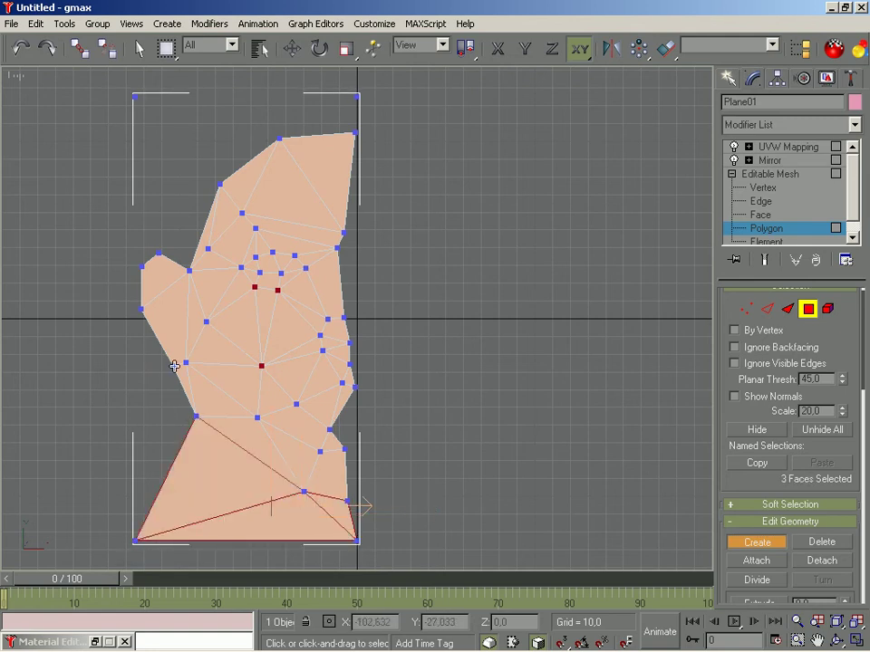
Create polygons filling the area above the forehead, joining the hairline vertices to the two upper plane corners
click(774, 314)
click(805, 313)
click(757, 541)
click(358, 94)
click(279, 139)
click(355, 133)
click(134, 94)
click(279, 139)
click(358, 95)
click(279, 138)
click(219, 184)
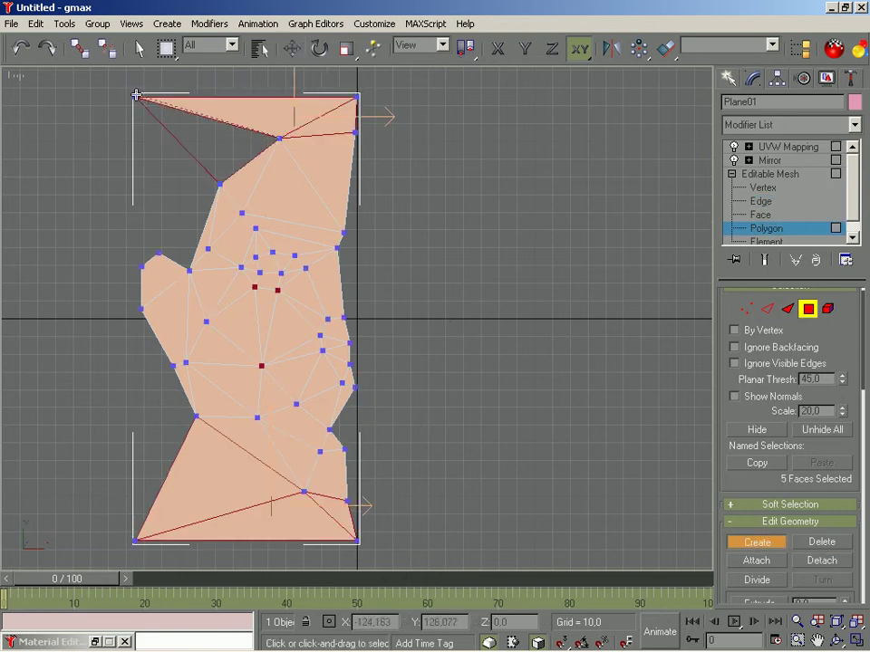
click(279, 139)
click(220, 183)
Create polygons filling the area above the ear, joining the ear and temple vertices to the upper outer corner
click(158, 253)
click(189, 269)
click(219, 184)
click(136, 96)
click(158, 252)
click(219, 182)
click(136, 97)
click(136, 97)
click(143, 265)
click(158, 253)
click(136, 97)
Create polygons filling the area behind the jaw and ear along the outer edge, up to the upper outer corner
click(172, 367)
click(136, 541)
click(196, 416)
click(172, 367)
click(141, 310)
click(136, 541)
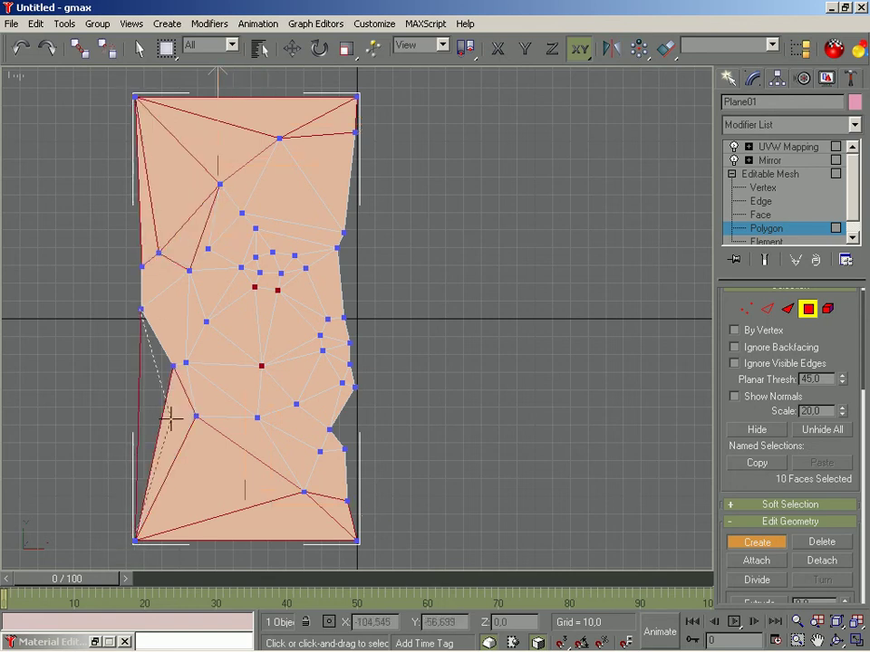
click(141, 309)
click(134, 94)
click(134, 541)
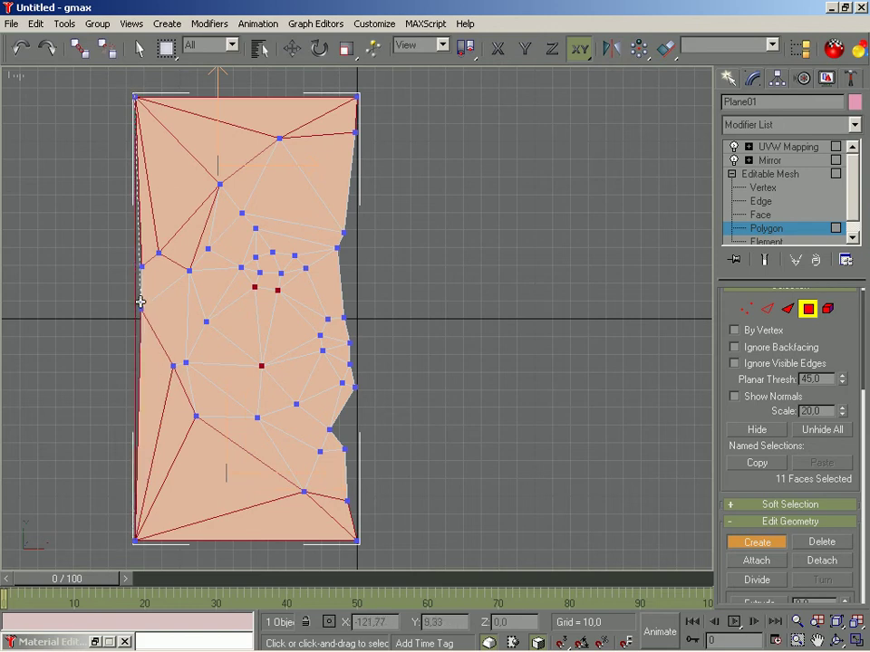
Select all vertices of the half face and weld them with a threshold of 0.2
key(1)
key(w)
drag(8, 74, 449, 574)
drag(864, 391, 867, 506)
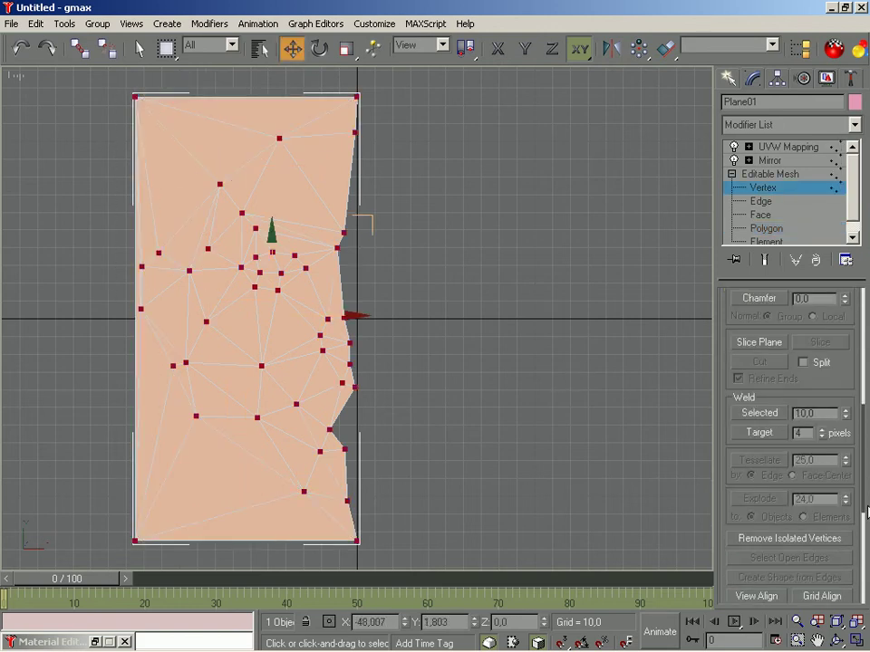
click(759, 412)
click(432, 367)
Collapse the Mirror modifier into the editable mesh
scroll(831, 372, up, 5)
click(744, 174)
click(770, 160)
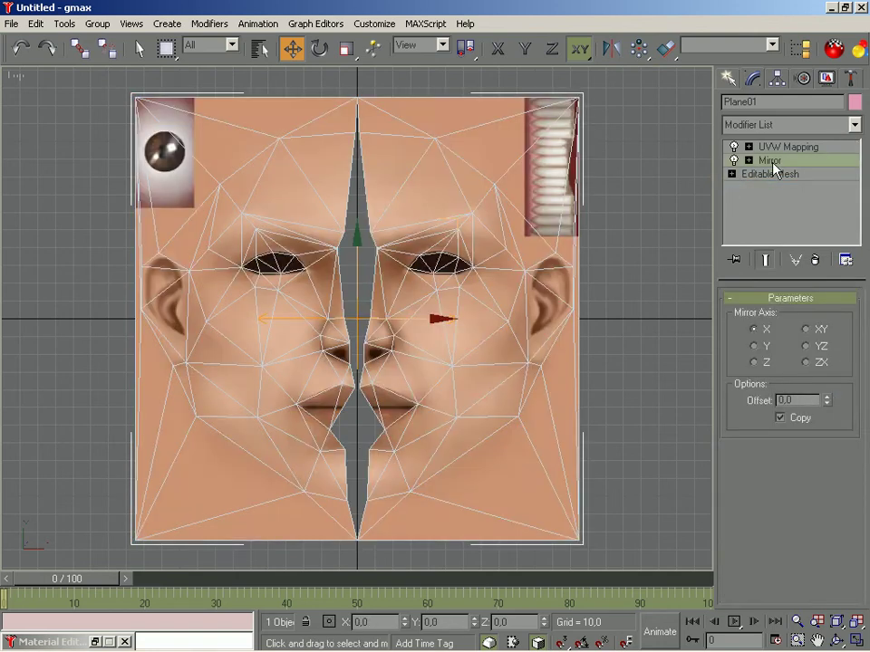
right_click(768, 161)
click(763, 284)
click(513, 395)
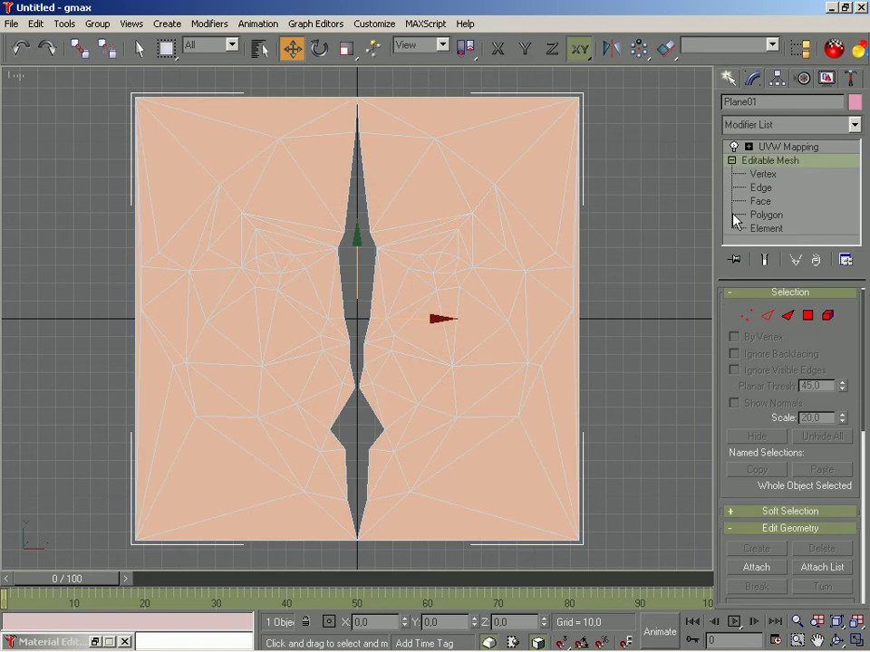
Weld the paired centre vertices at the upper lip and at the top of the forehead
click(744, 316)
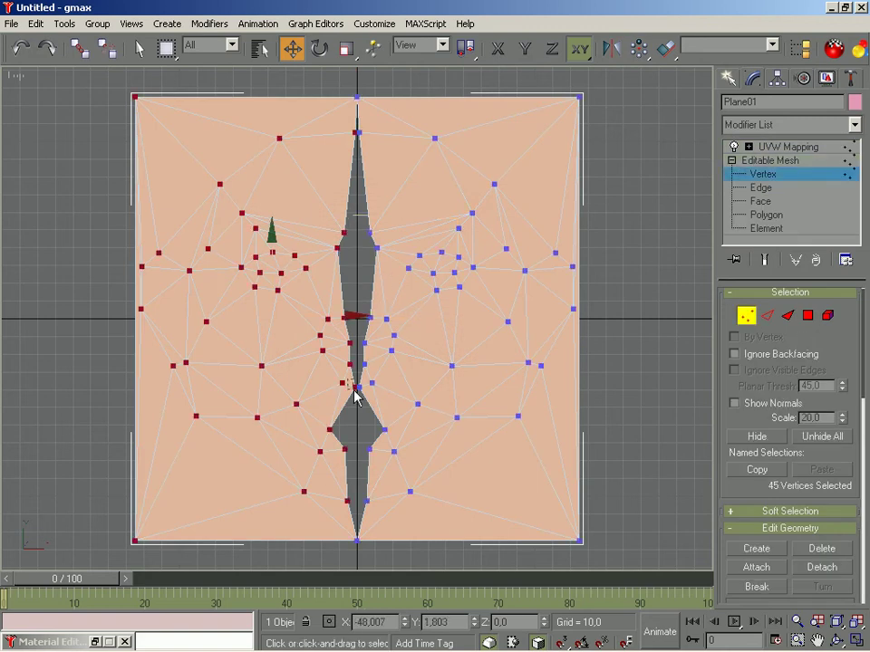
drag(354, 391, 364, 396)
drag(863, 358, 863, 486)
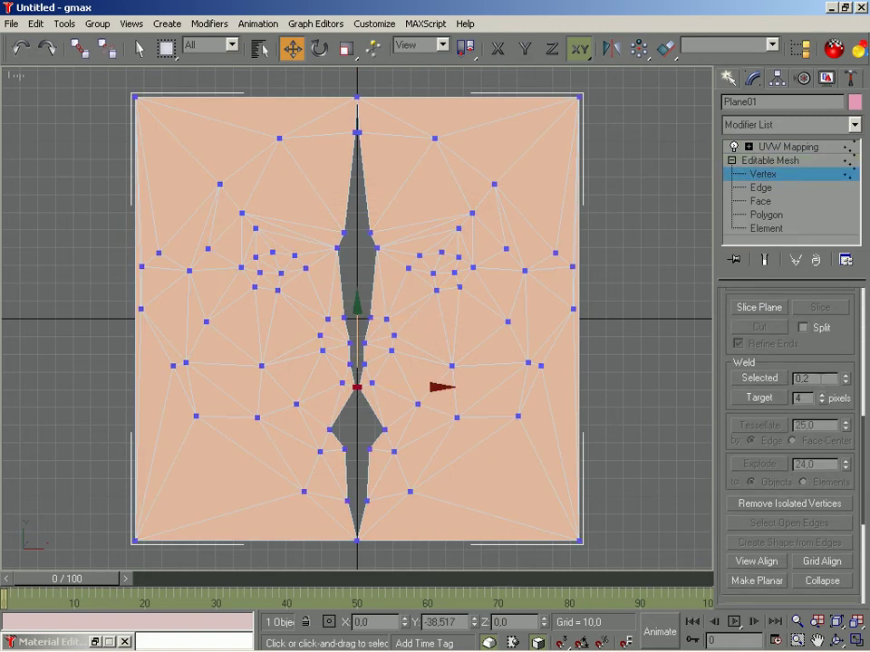
click(759, 379)
drag(341, 119, 377, 154)
click(759, 380)
Create polygons at polygon level bridging the centre gap from the top of the forehead down to the inner eyebrows
drag(864, 441, 844, 278)
click(808, 321)
click(758, 555)
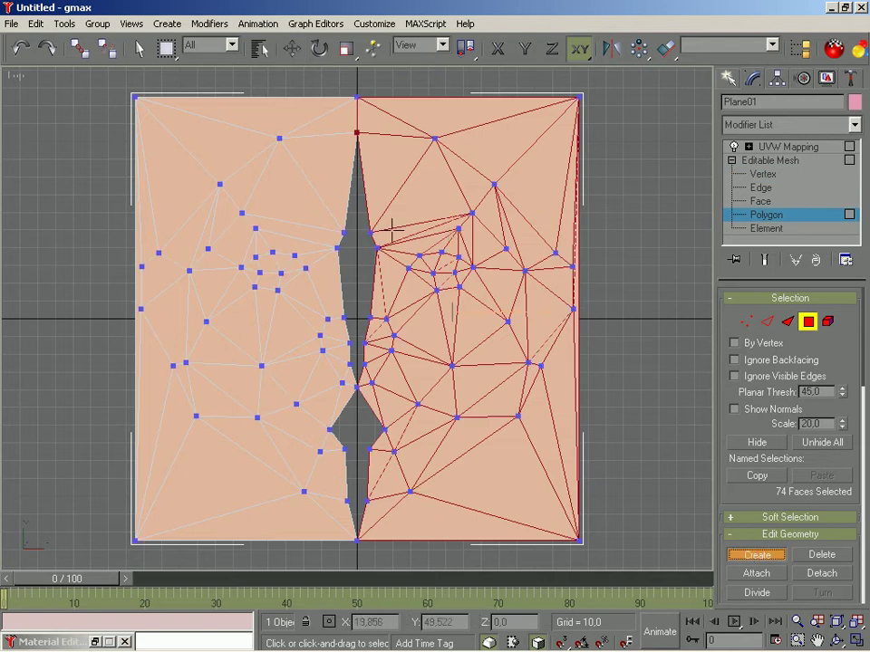
click(344, 234)
click(370, 233)
click(357, 133)
click(345, 233)
click(337, 247)
click(377, 247)
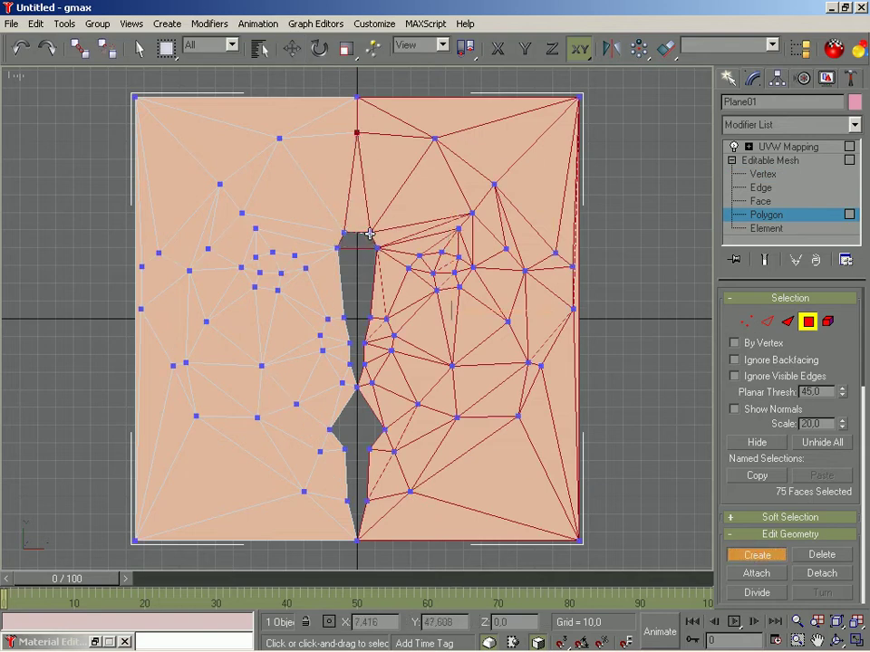
click(371, 233)
click(344, 234)
Create polygons bridging the centre gap along the nose, from the inner eyebrows down to the nose tip
click(337, 247)
click(344, 318)
click(370, 317)
click(377, 248)
click(337, 247)
click(344, 318)
click(350, 343)
click(364, 343)
click(371, 317)
click(345, 317)
Create polygons closing the centre gap between the nostrils and the middle of the upper lip
click(350, 343)
click(349, 364)
click(351, 342)
click(364, 364)
click(350, 364)
click(357, 387)
click(364, 364)
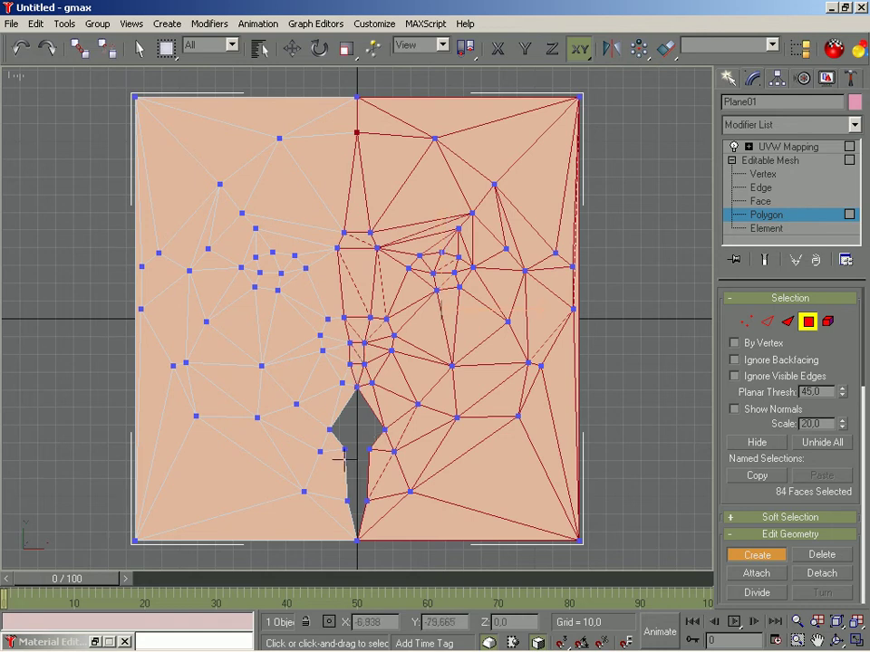
Create polygons bridging the centre gap at the chin, from the bottom edge up to below the lower lip
ctrl+click(348, 501)
click(348, 501)
click(367, 501)
click(369, 450)
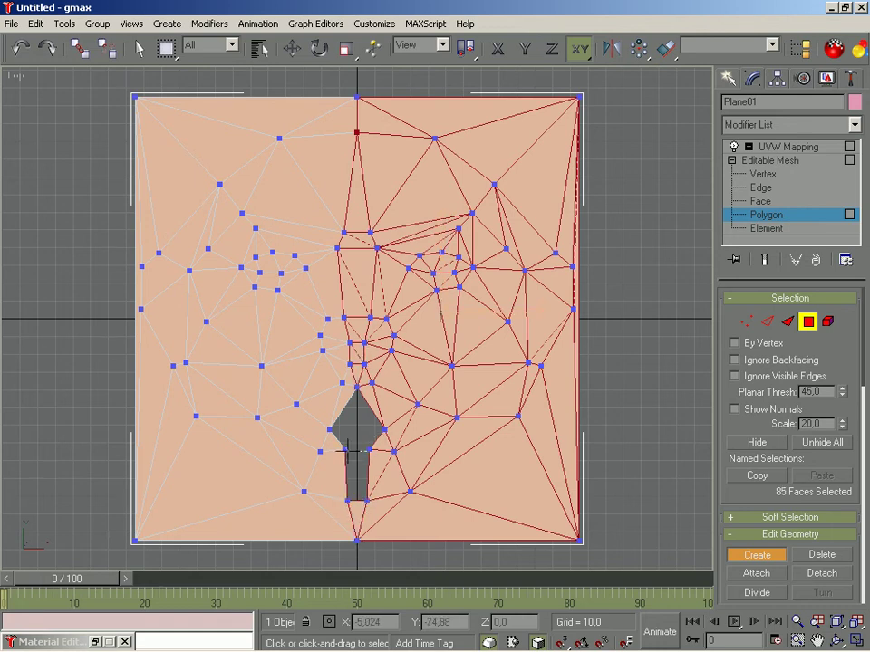
click(345, 449)
Create polygons filling the remaining centre gap across the lower lip and the mouth
click(331, 431)
click(345, 449)
click(370, 449)
click(385, 429)
ctrl+click(351, 444)
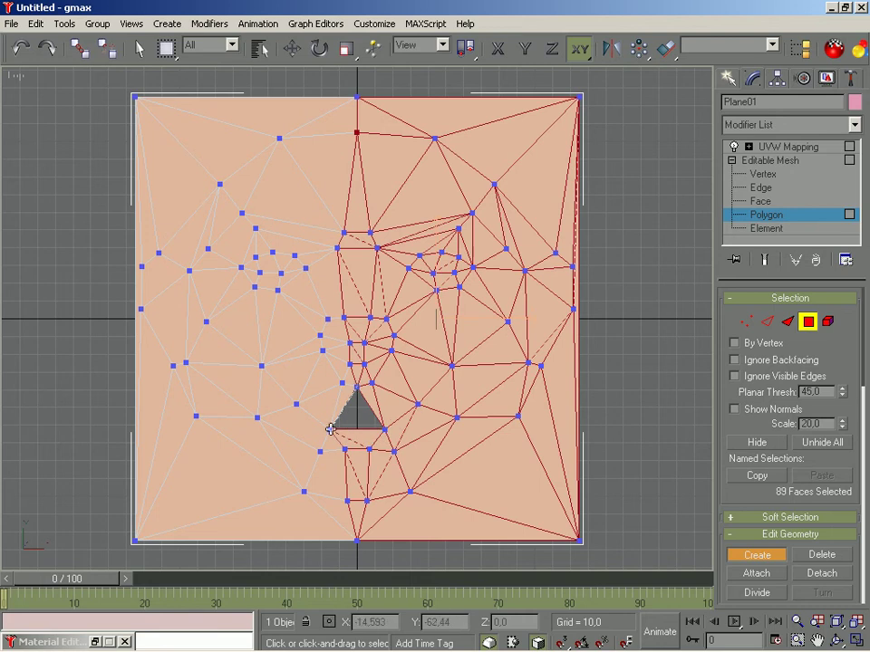
ctrl+click(355, 412)
Return to the UVW Mapping modifier and save the scene as mesh in gmax format
click(775, 147)
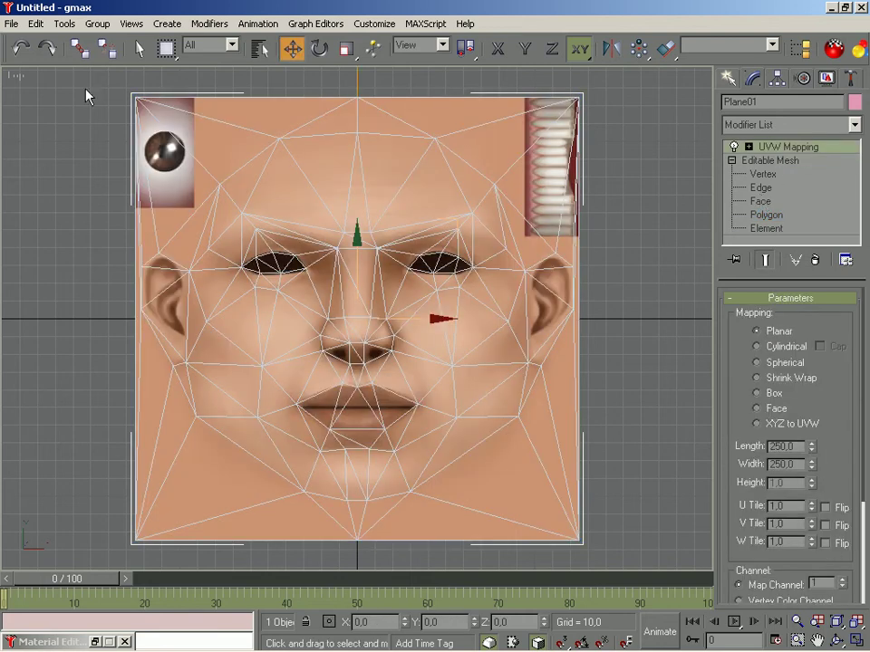
key(ctrl+s)
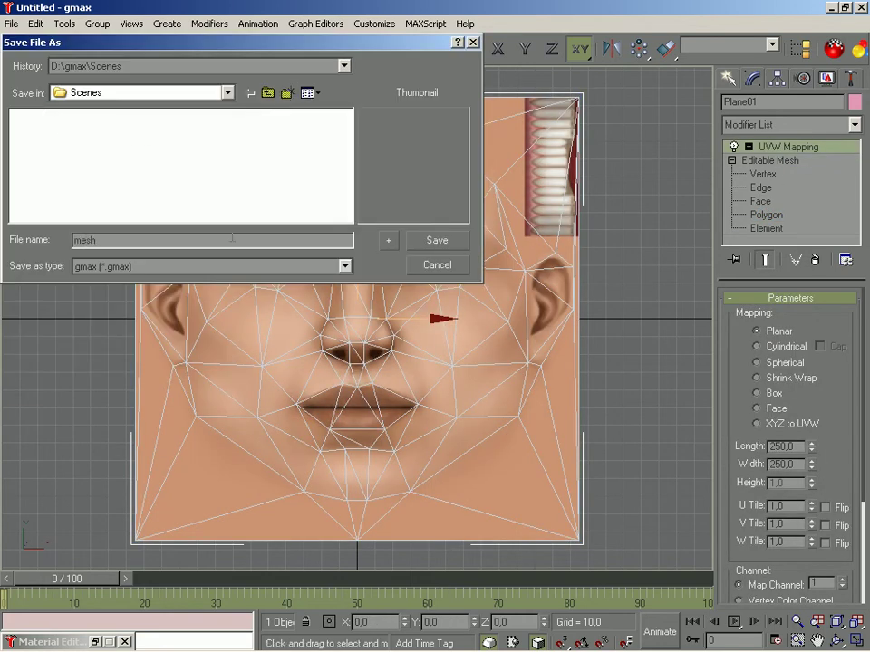
key(Return)
Show all four viewports and copy the face mesh straight down along Z in the perspective view
key(w)
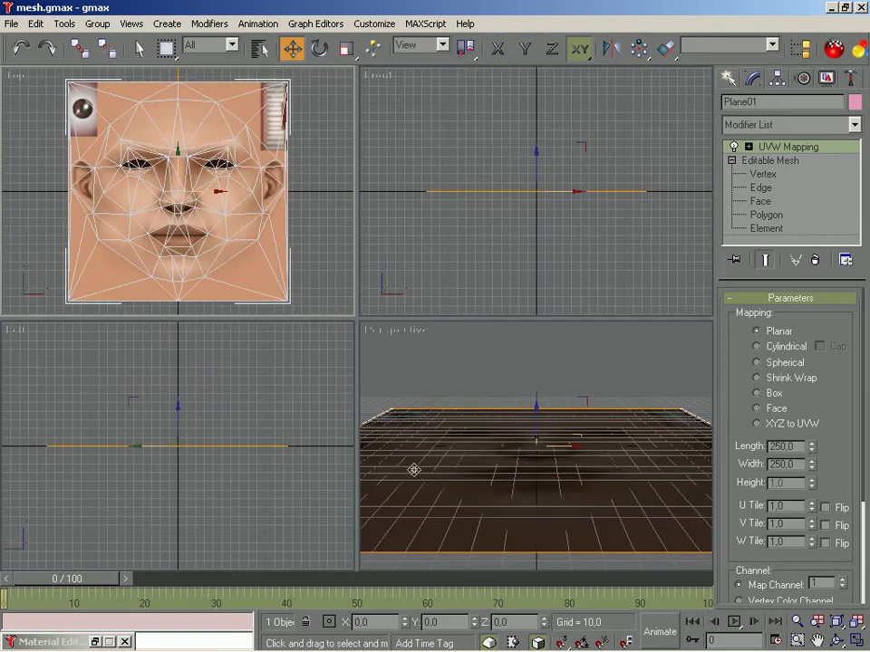
mouse_move(535, 412)
shift+mouse_down()
mouse_move(537, 372)
mouse_move(535, 421)
mouse_move(534, 377)
mouse_move(535, 413)
shift+mouse_up()
right_click(536, 413)
click(198, 188)
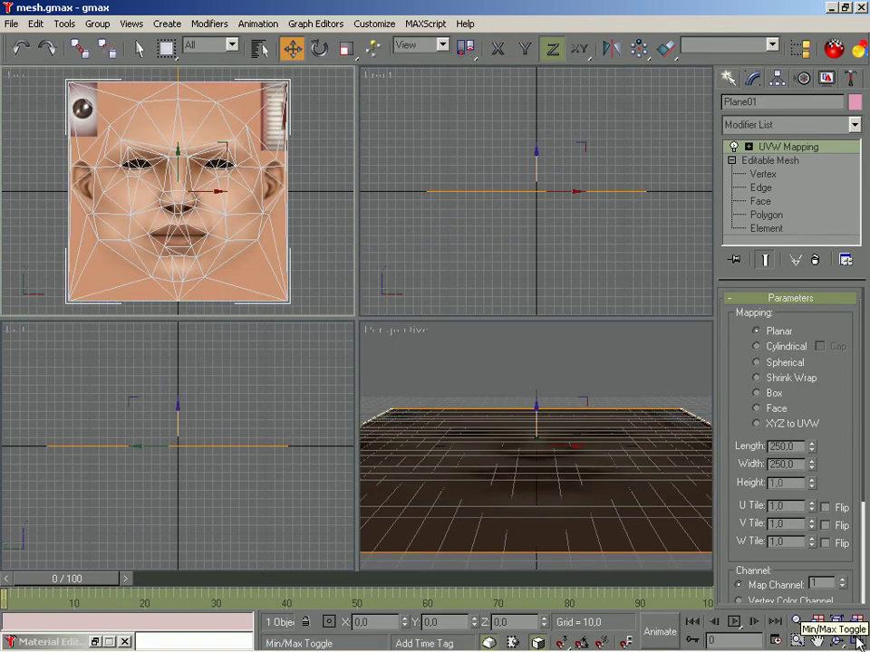
click(395, 332)
click(535, 418)
shift+drag(537, 399, 539, 421)
click(457, 415)
key(w)
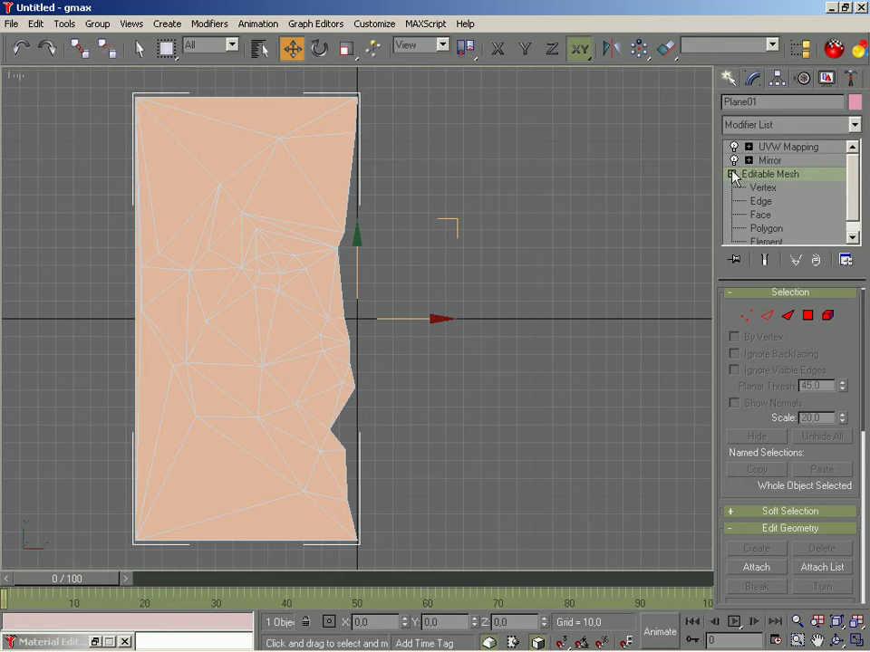
Collapse the Mirror modifier into the editable mesh and expand the mesh's sub-object levels
click(769, 162)
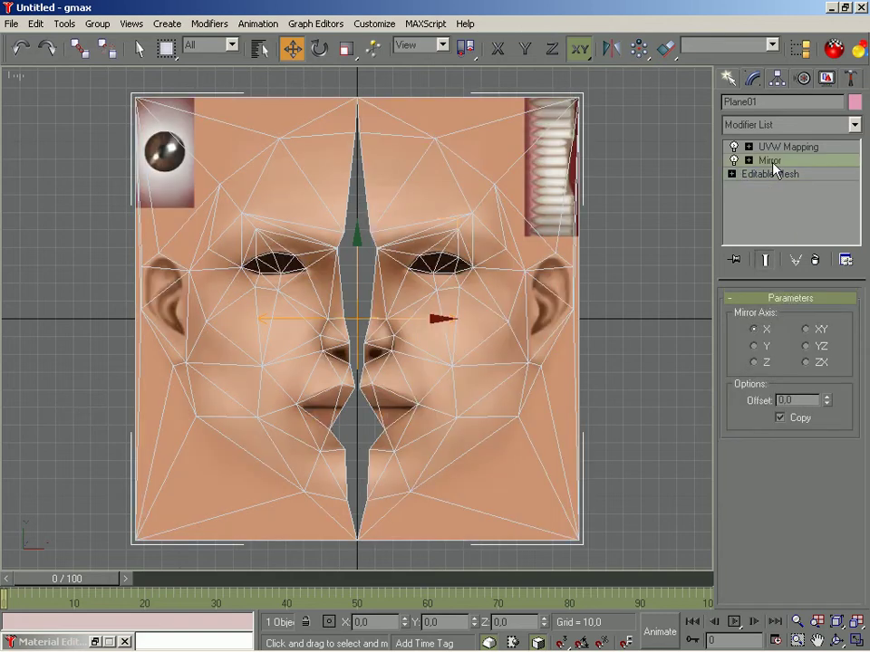
right_click(769, 161)
click(752, 287)
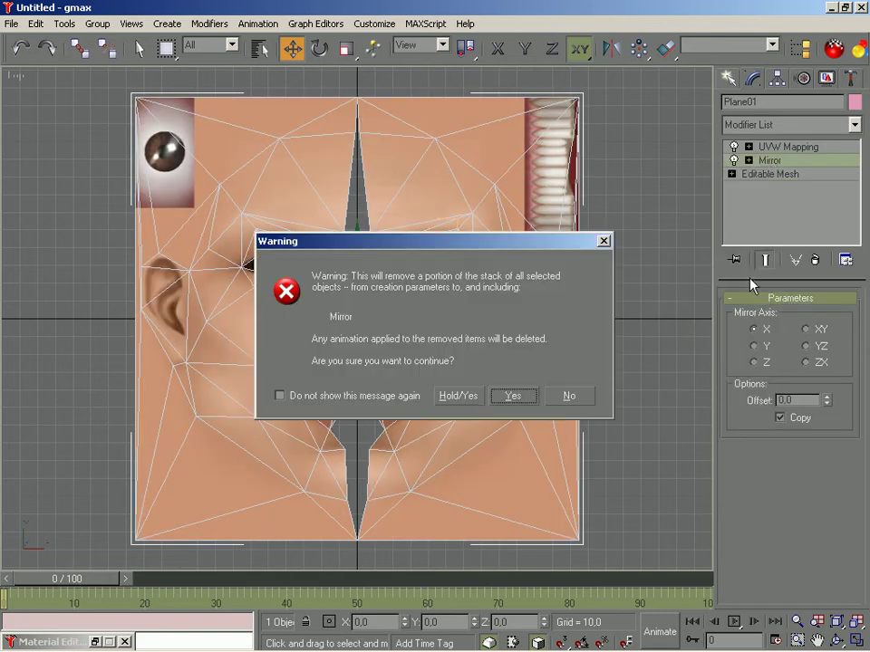
click(511, 396)
click(742, 163)
click(731, 160)
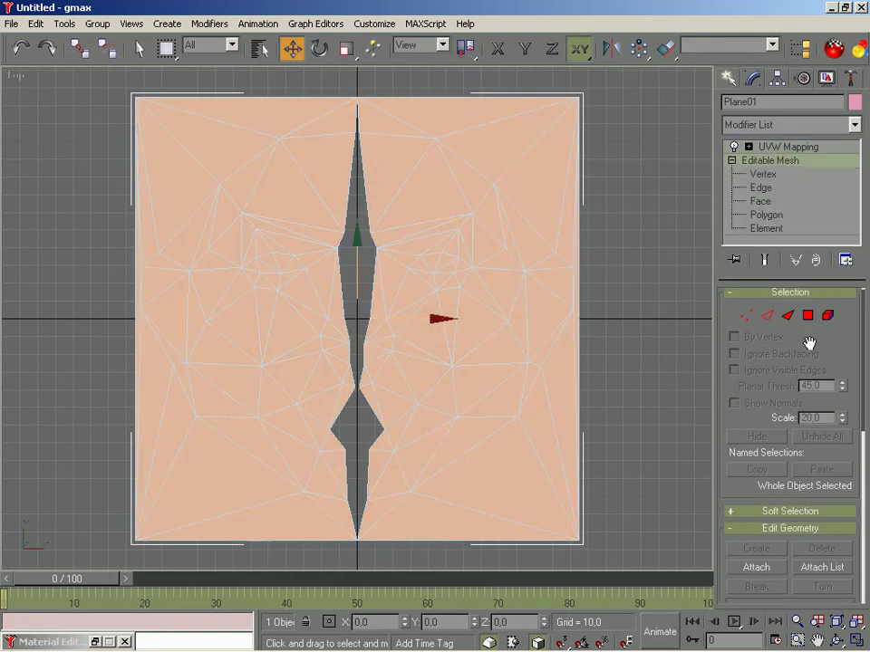
Weld the paired centre vertices at the upper lip and at the top of the forehead with a threshold of 10
click(746, 315)
drag(347, 380, 366, 401)
drag(864, 358, 868, 503)
drag(816, 380, 795, 379)
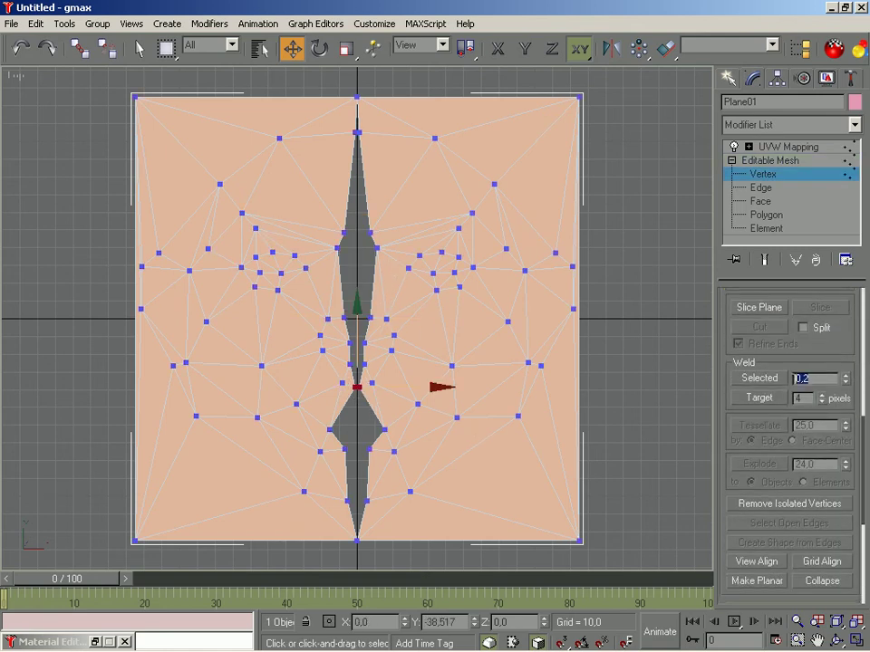
text(10)
click(761, 379)
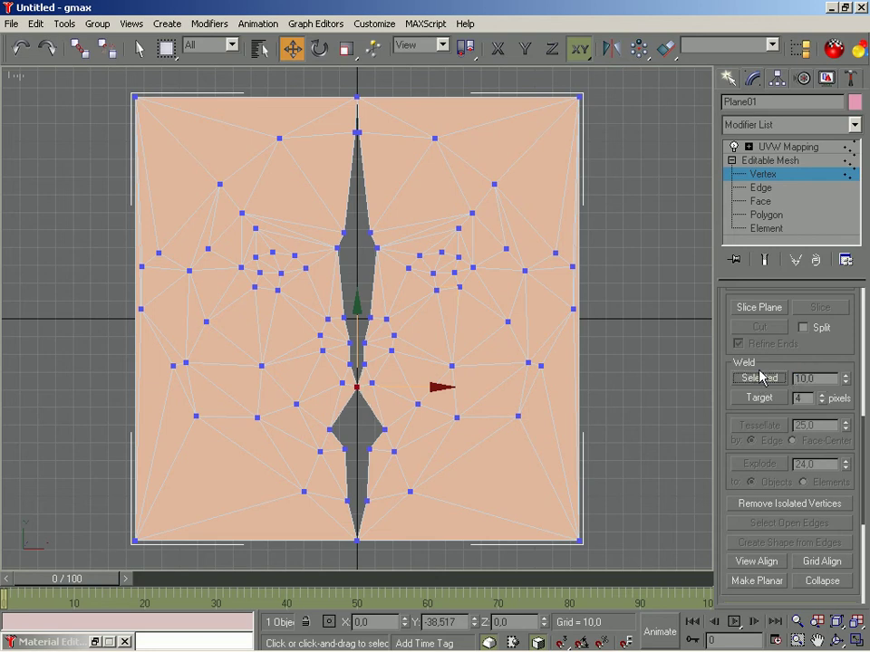
click(357, 132)
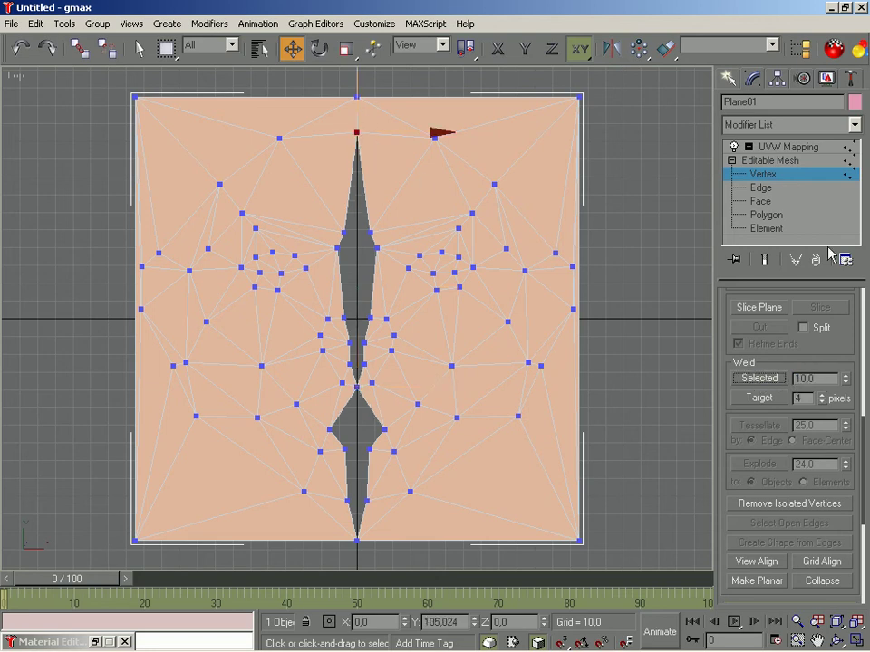
Create polygons joining both halves along the centre line from the forehead vertex down to the inner eyebrows
drag(865, 444, 863, 321)
click(809, 322)
click(756, 554)
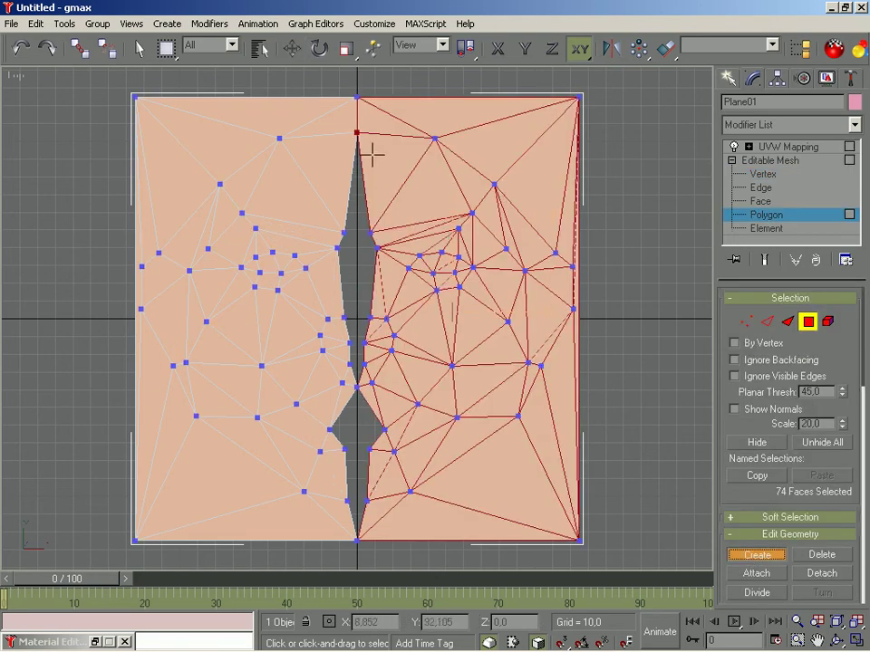
click(347, 234)
click(371, 234)
click(357, 132)
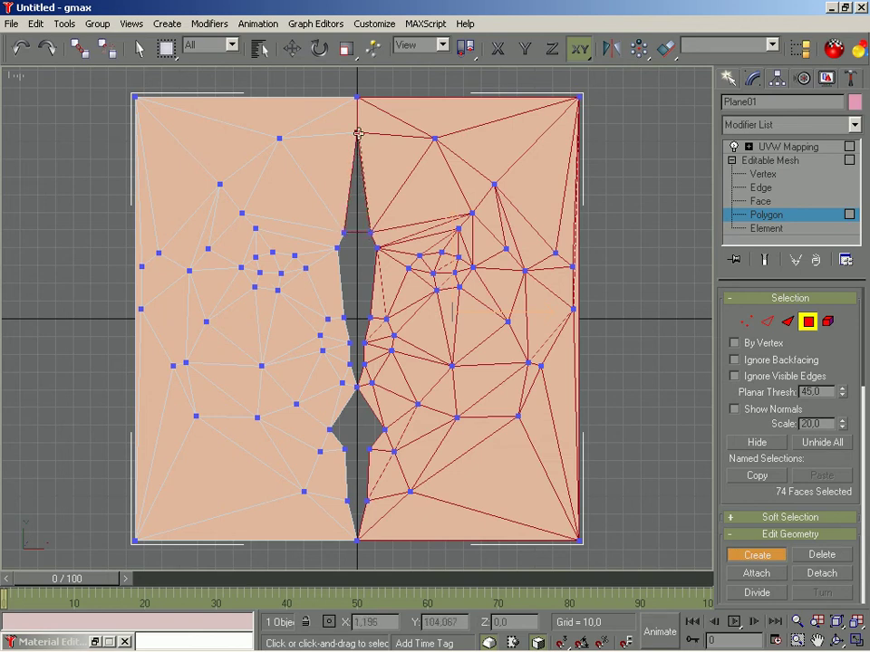
click(346, 232)
click(377, 246)
click(337, 247)
Create polygons joining both halves along the nose bridge down to the nose tip
click(345, 318)
click(371, 318)
click(376, 247)
click(337, 247)
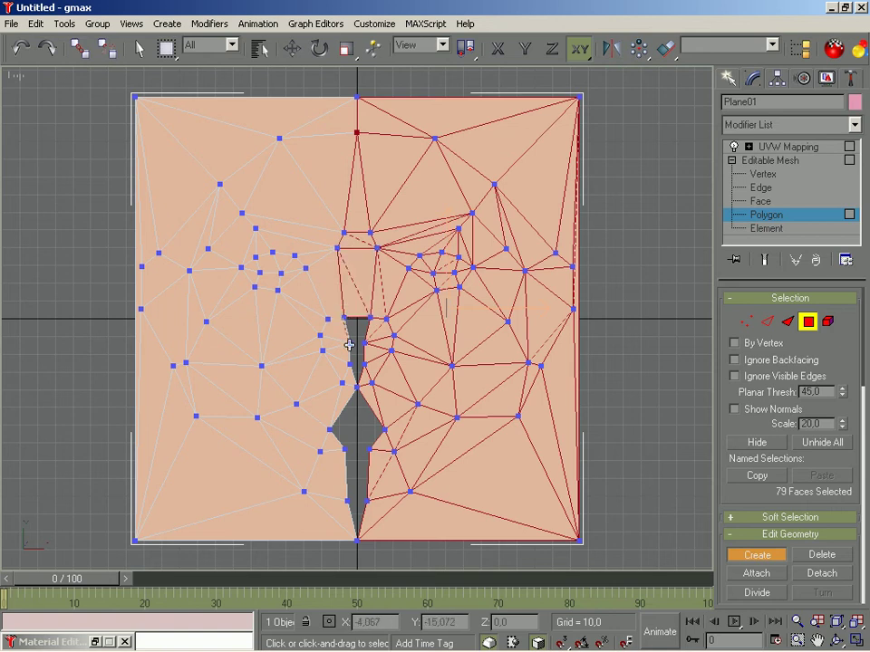
click(349, 343)
click(365, 342)
click(369, 318)
click(346, 317)
click(350, 343)
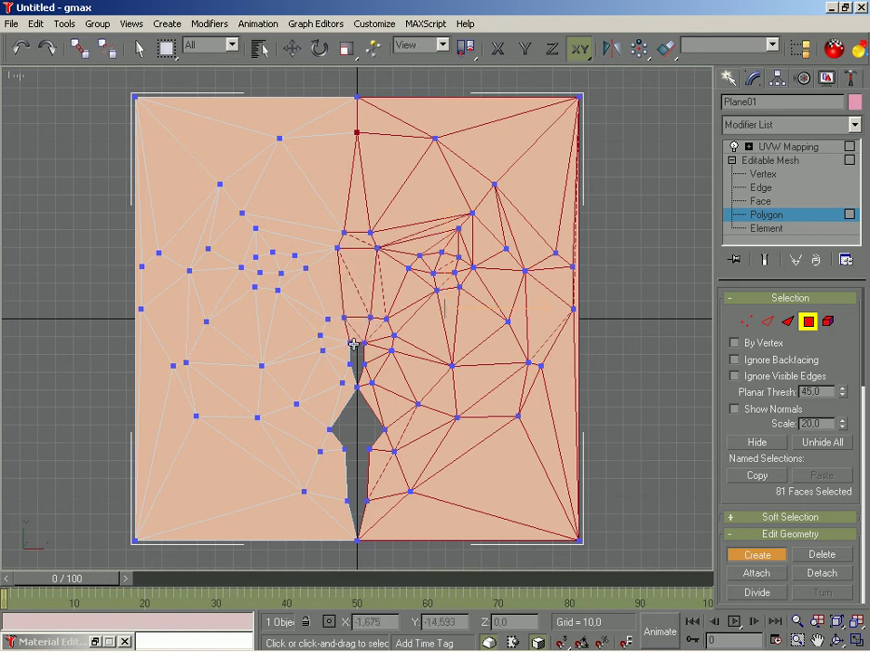
Create polygons joining both halves beneath the nose tip down to the welded upper lip vertex
click(363, 343)
click(358, 365)
click(349, 360)
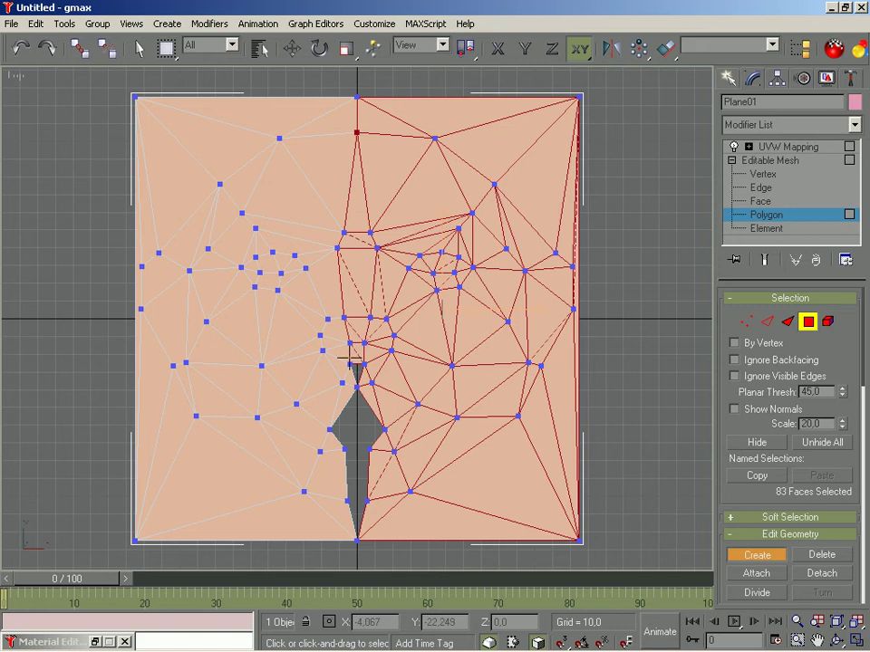
click(349, 364)
click(357, 386)
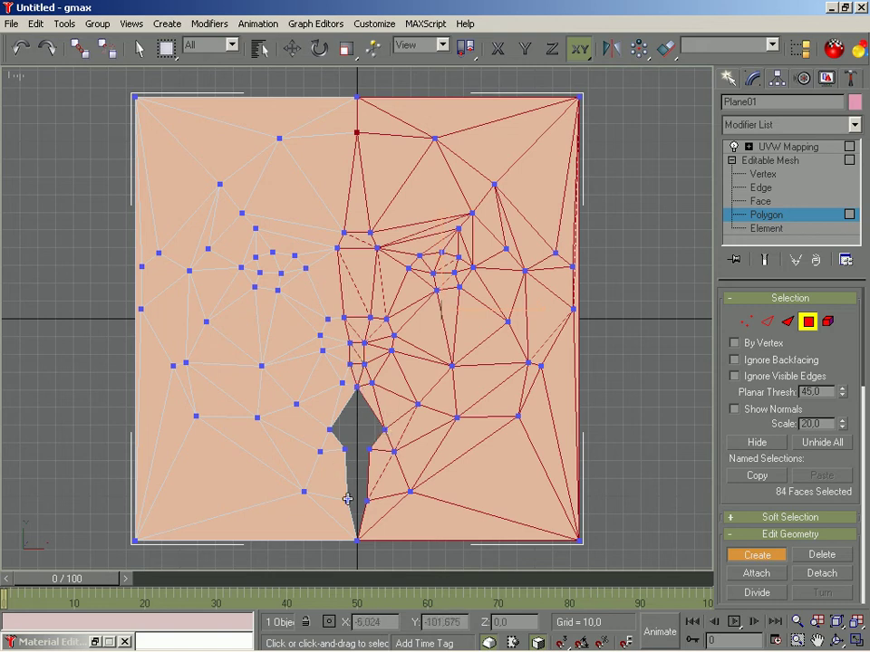
Create polygons joining both halves at the chin, lower lip and mouth, and finish polygon editing
click(356, 541)
click(357, 540)
click(366, 499)
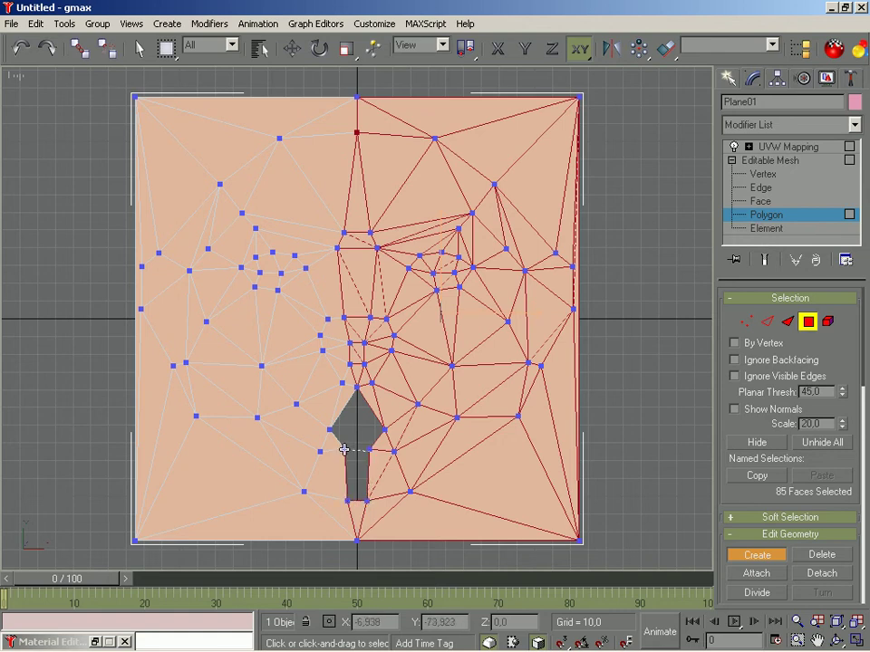
click(345, 449)
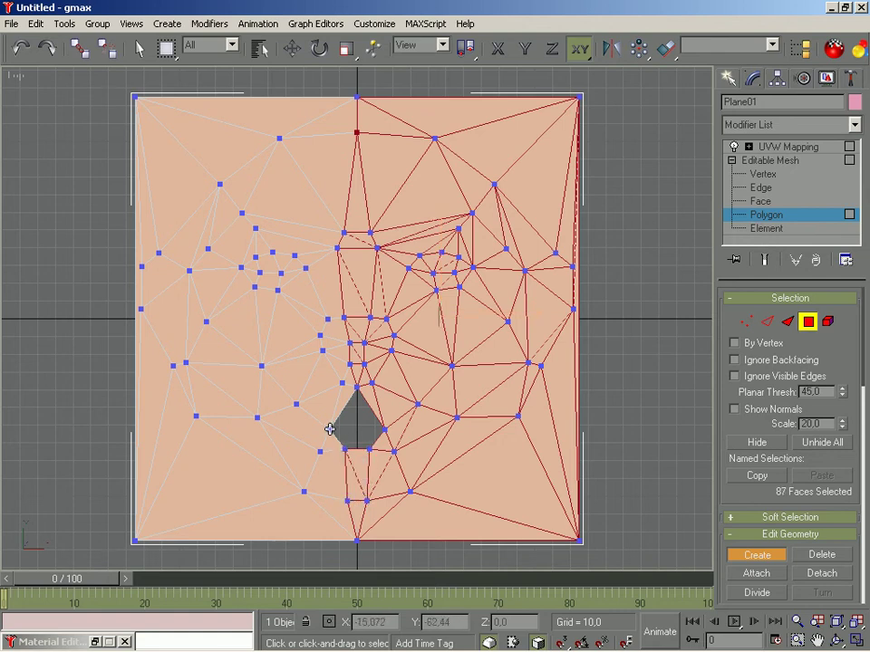
click(384, 429)
click(330, 430)
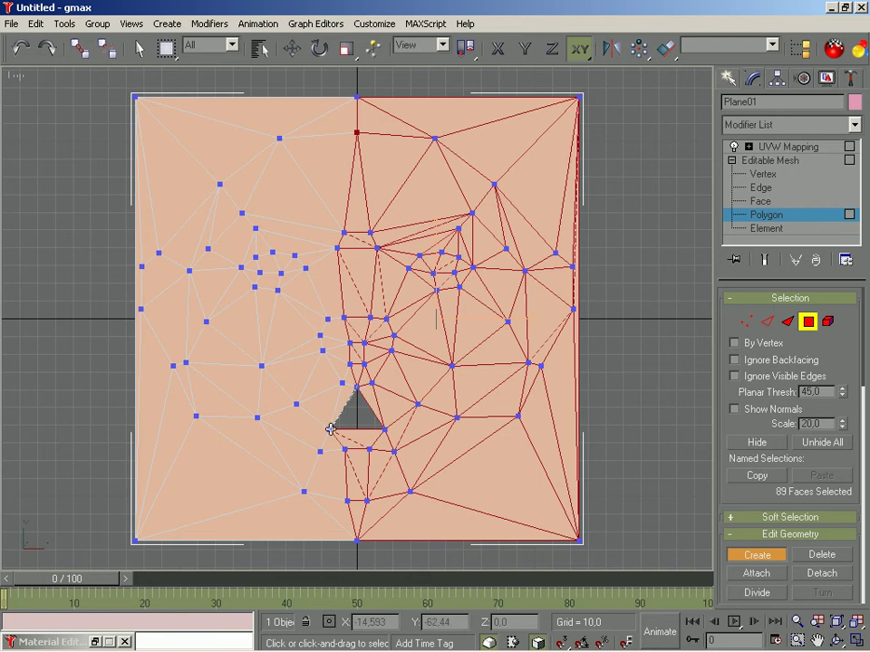
click(808, 320)
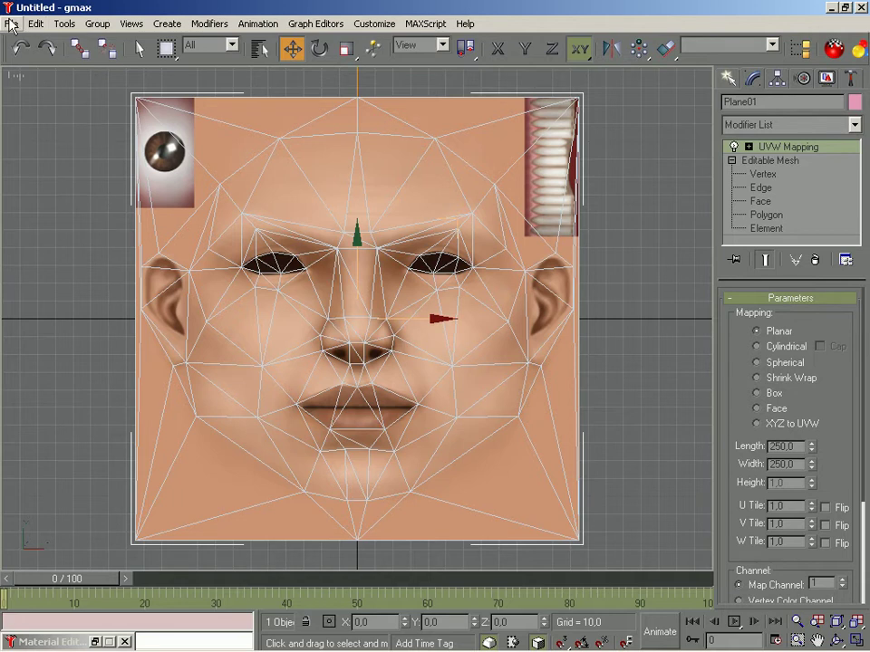
Save the scene under the name mesh and return to the four-viewport layout
click(11, 23)
click(41, 106)
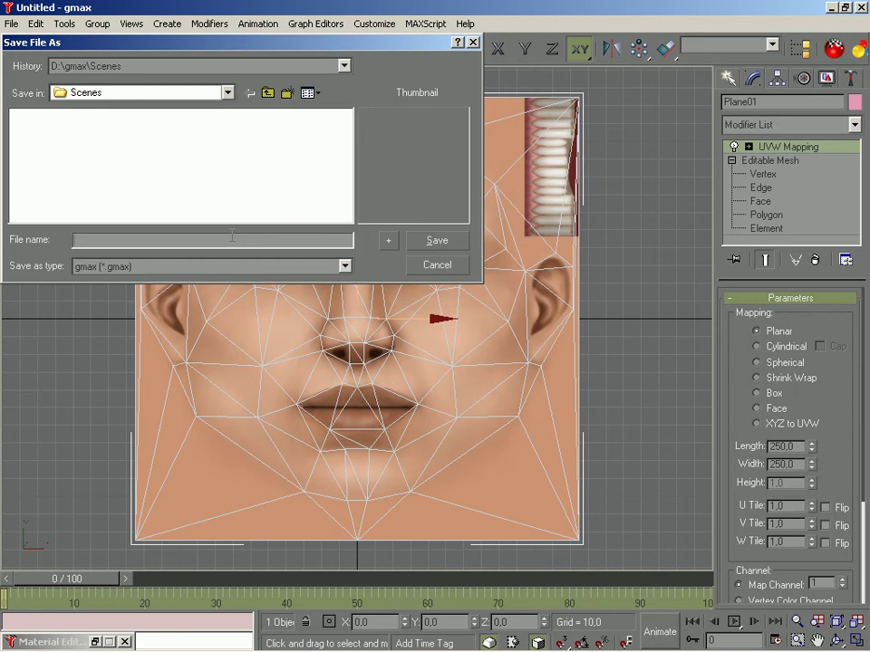
click(452, 241)
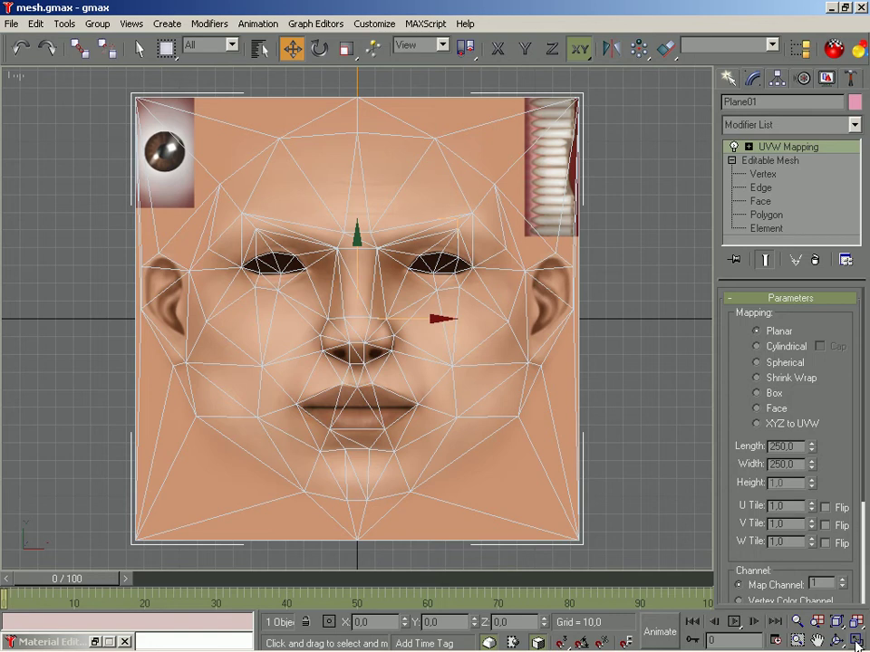
key(w)
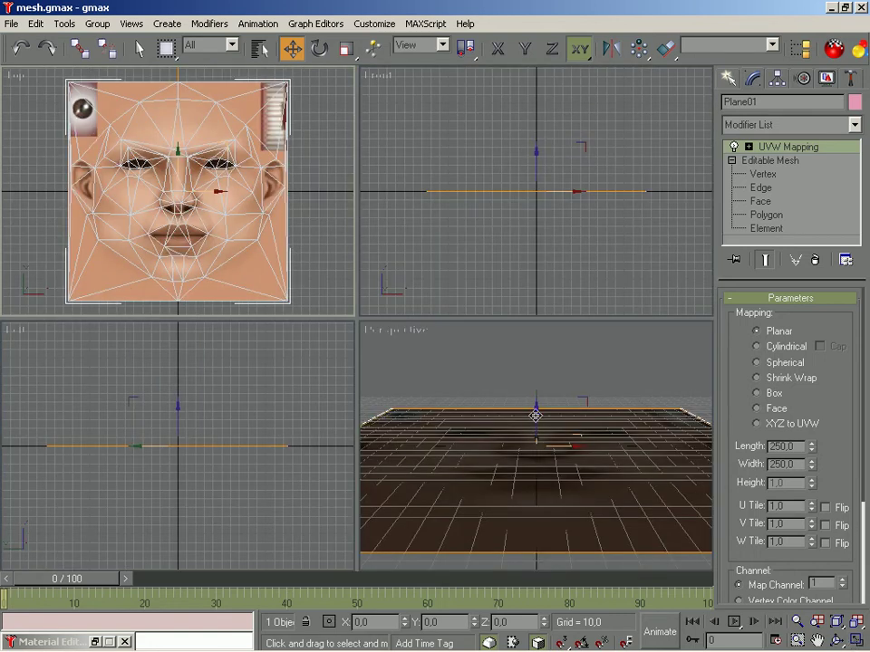
click(411, 332)
click(535, 413)
mouse_move(537, 411)
shift+mouse_down()
mouse_move(536, 373)
mouse_move(535, 429)
mouse_move(536, 356)
mouse_move(534, 371)
shift+mouse_up()
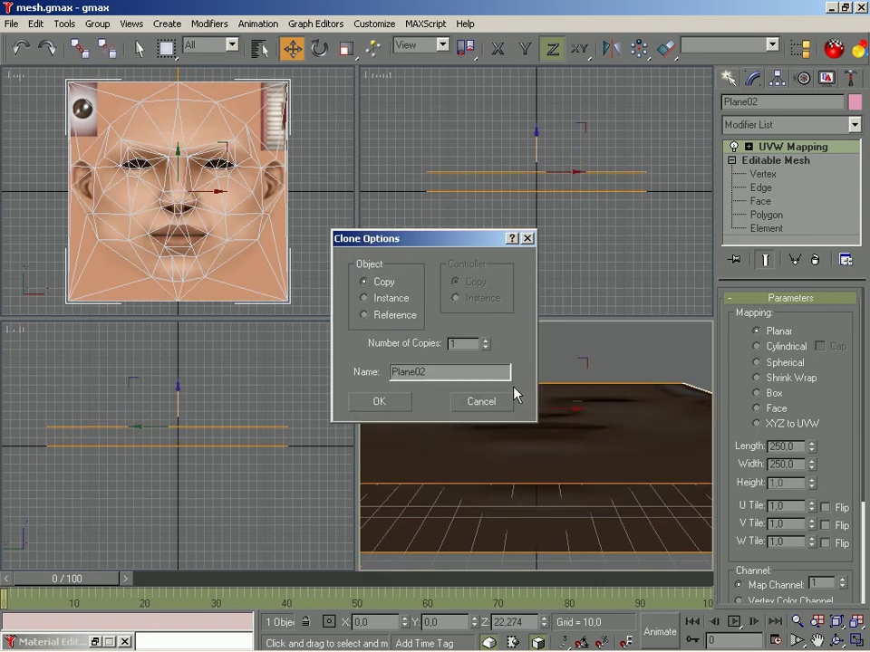
click(481, 401)
click(27, 74)
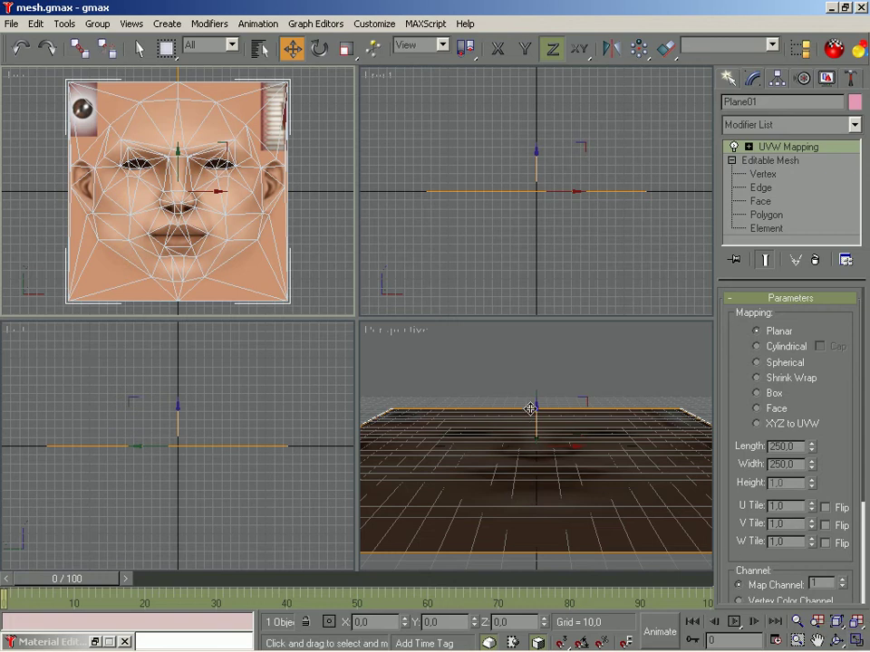
Make one copy of the face mesh about 14 units below the original along Z, and activate the top view
click(467, 376)
click(534, 400)
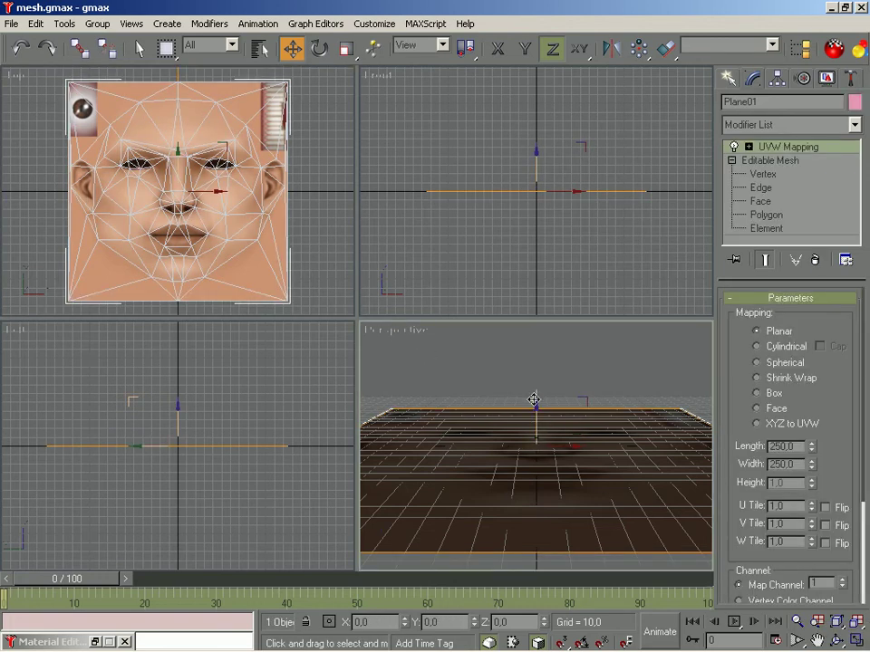
shift+drag(536, 400, 538, 421)
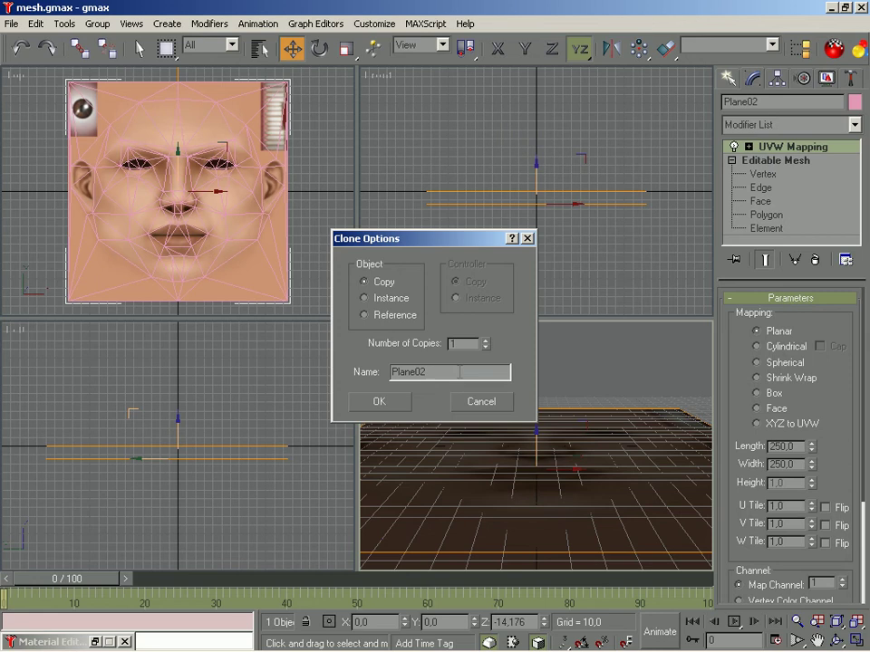
click(379, 401)
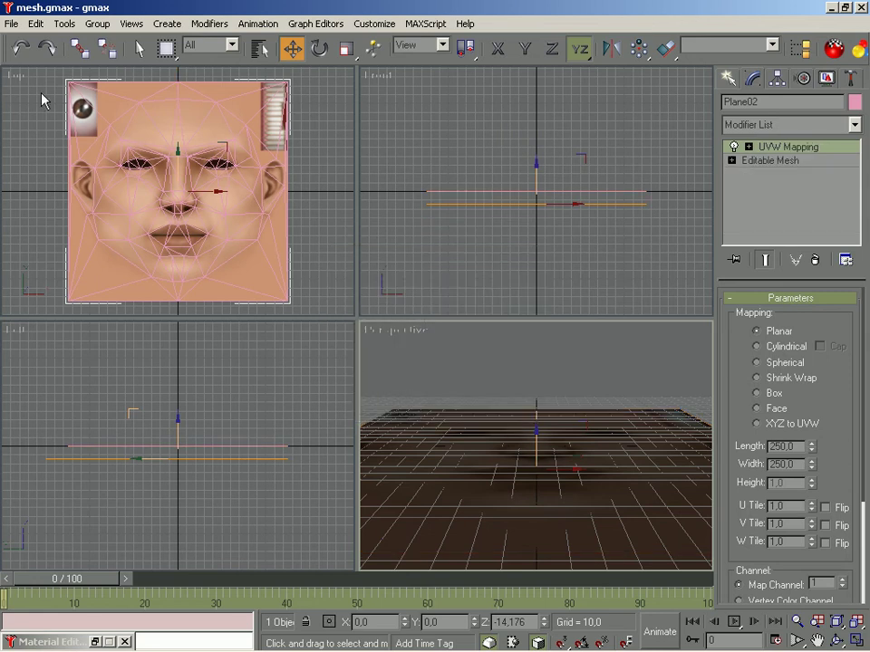
click(162, 162)
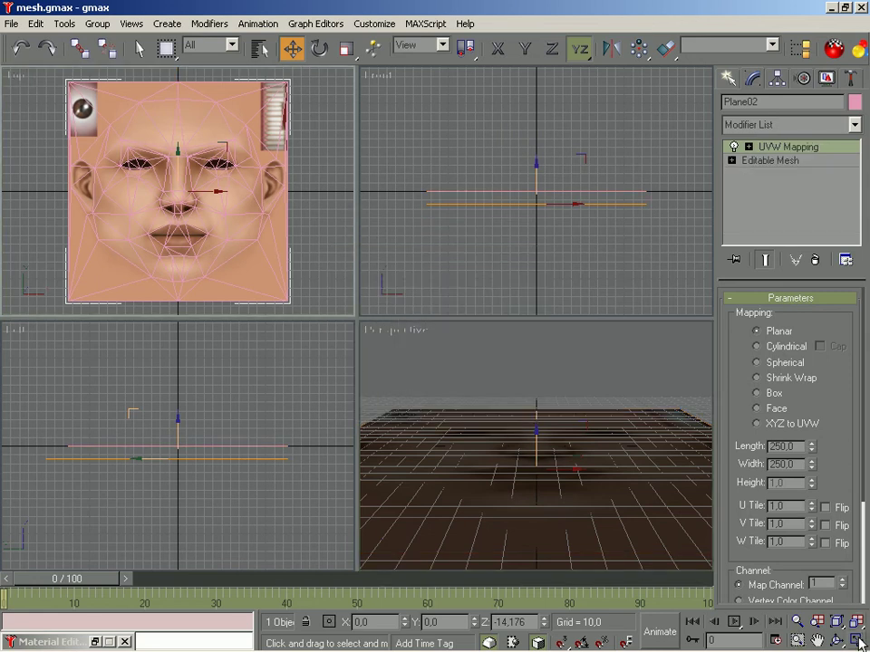
In a maximized top view, select the upper face mesh and replace its material's bitmap with face.jpg from D:\test
key(w)
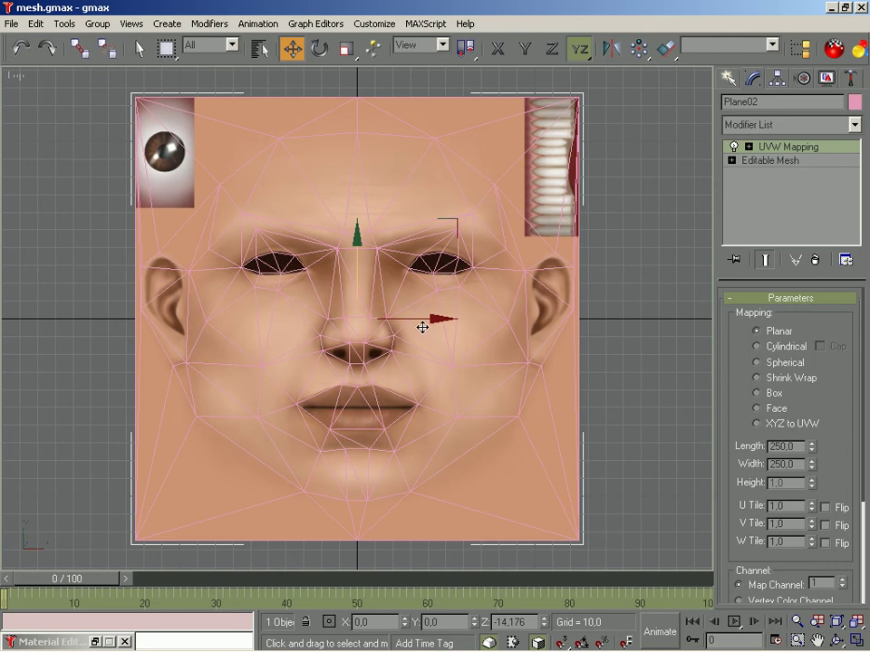
click(190, 315)
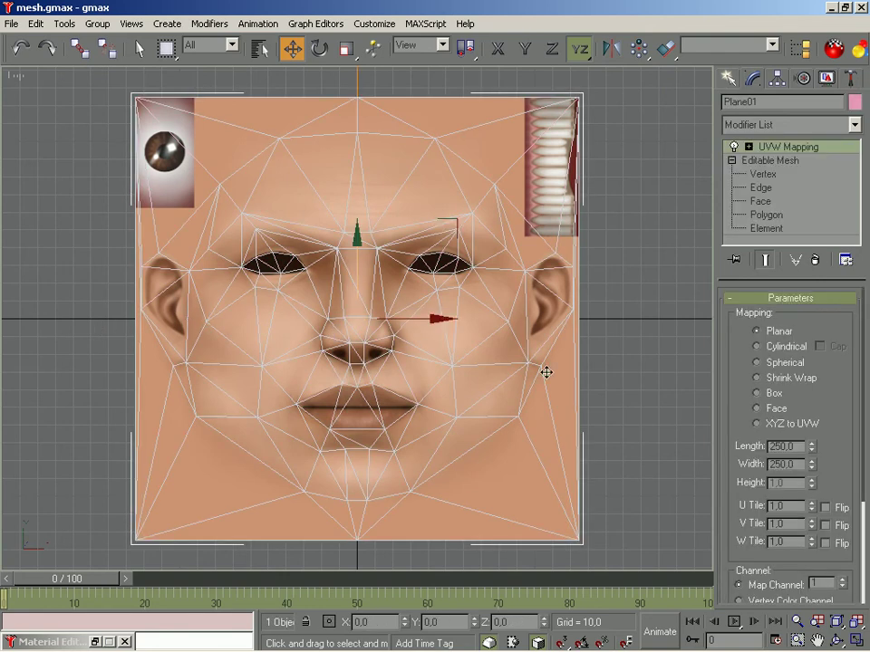
key(m)
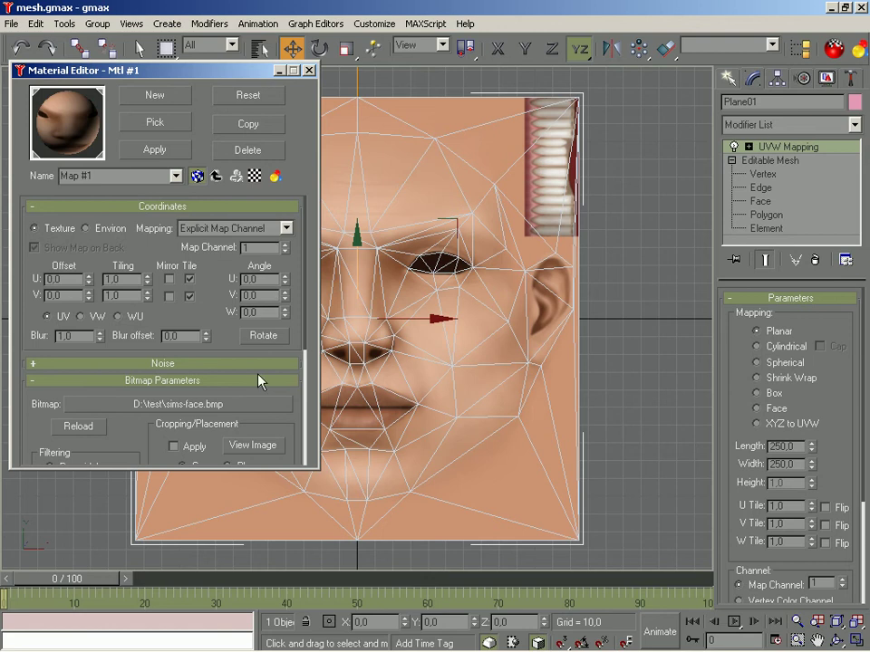
click(238, 410)
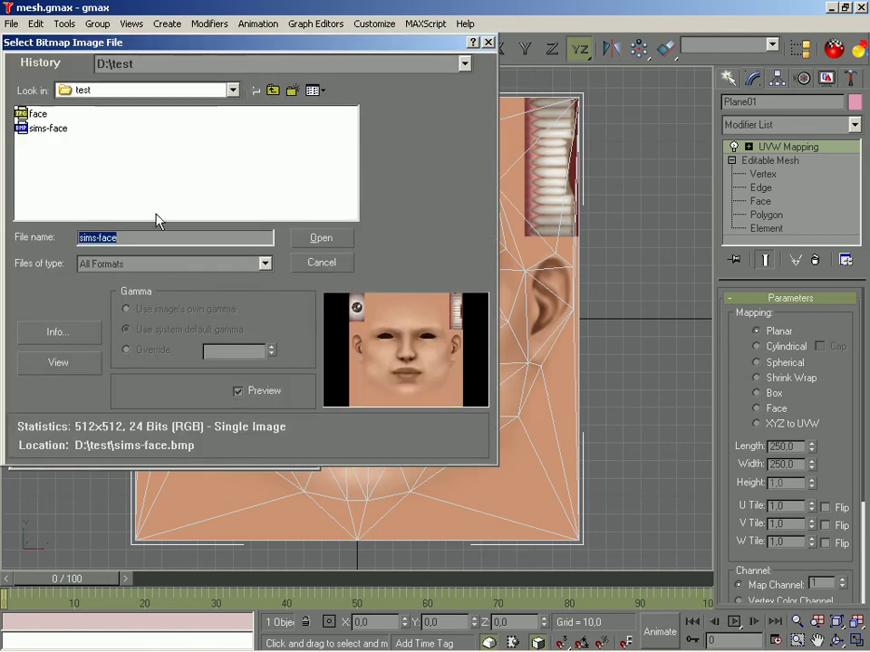
click(38, 114)
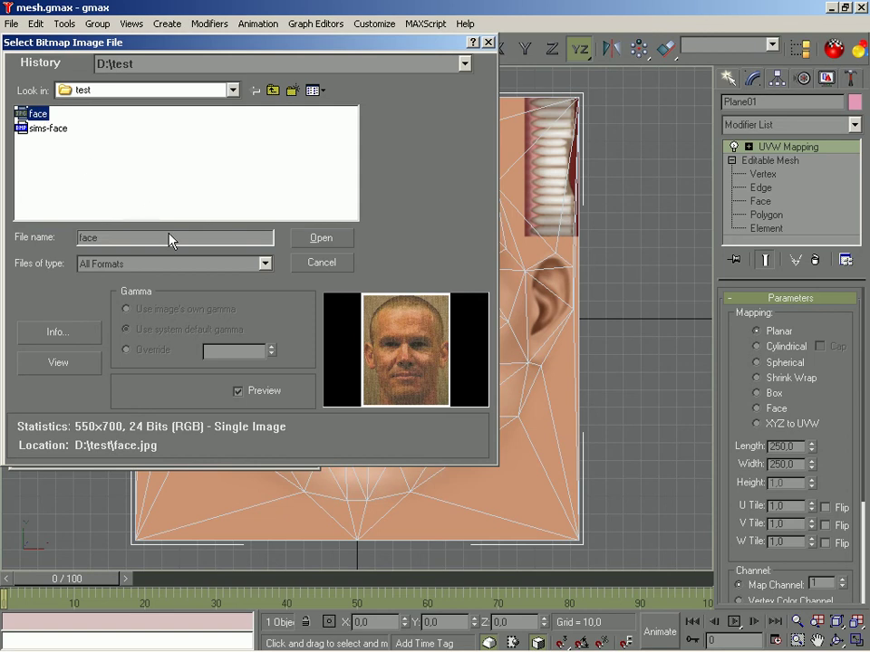
click(317, 237)
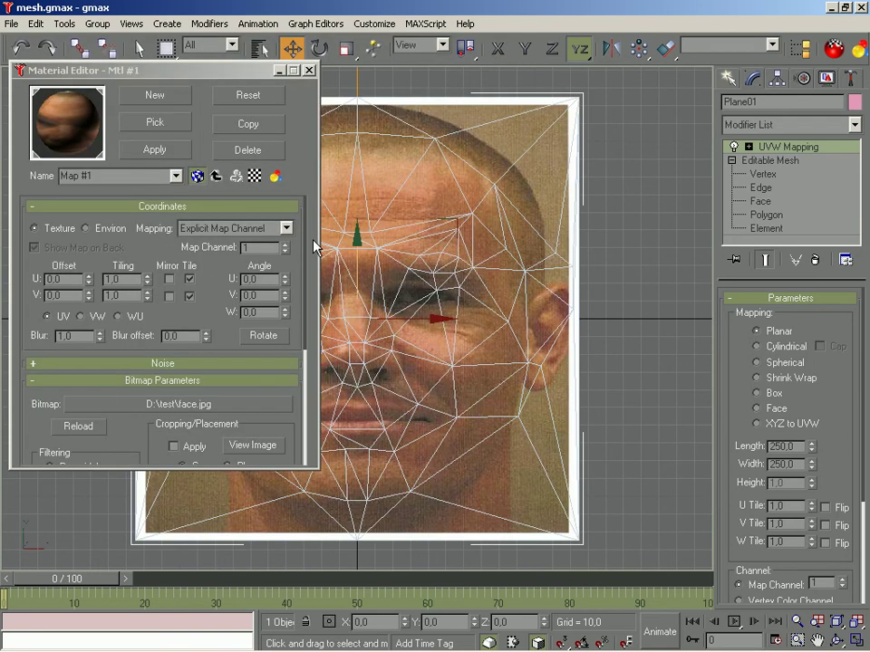
click(309, 70)
Try to copy the upper mesh sideways along X, cancel it, and return to the four-viewport layout
shift+drag(425, 317, 574, 316)
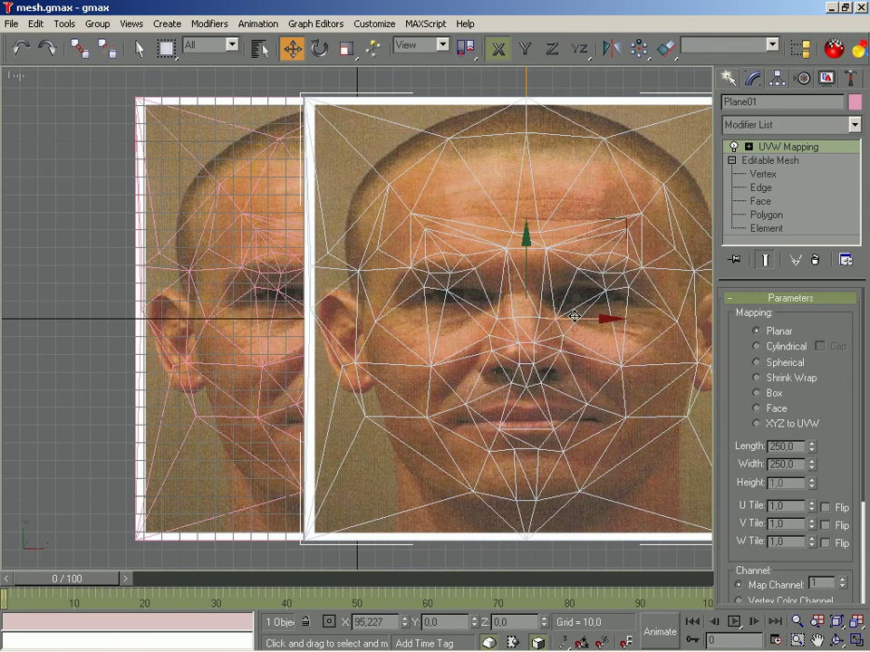
right_click(574, 316)
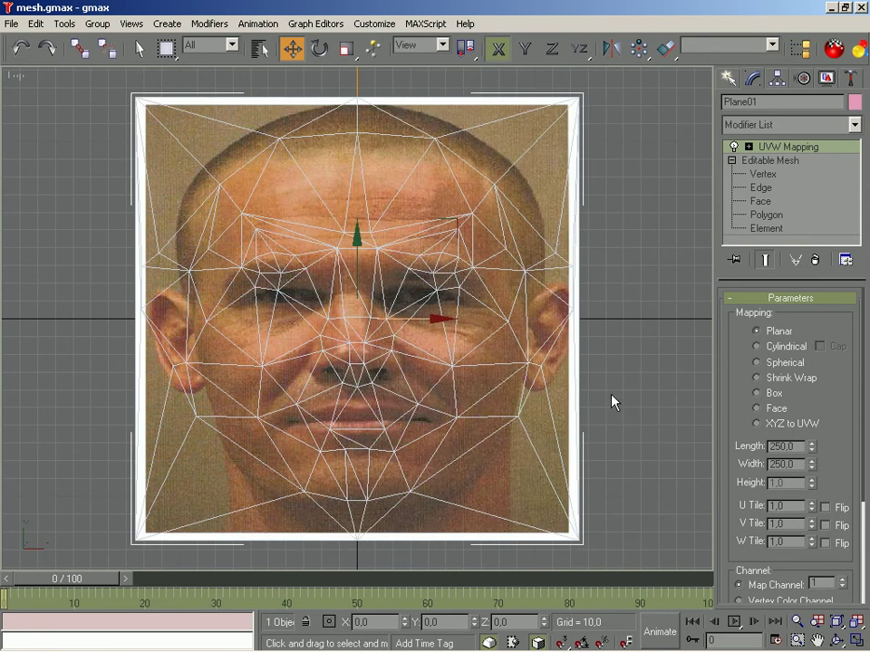
key(w)
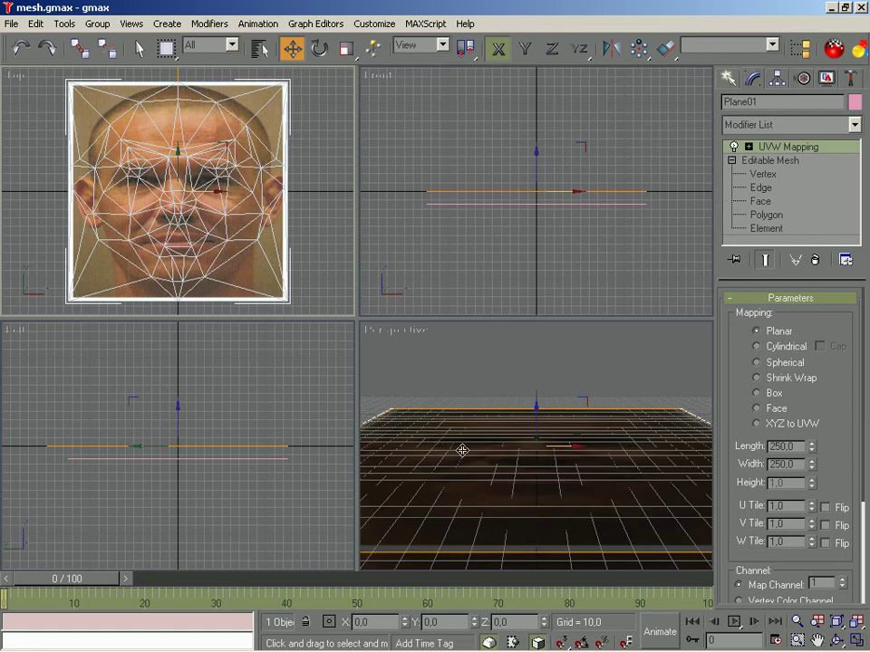
Create a new Standard material for the lower mesh copy with sims-face.bmp as its diffuse bitmap
key(m)
click(156, 96)
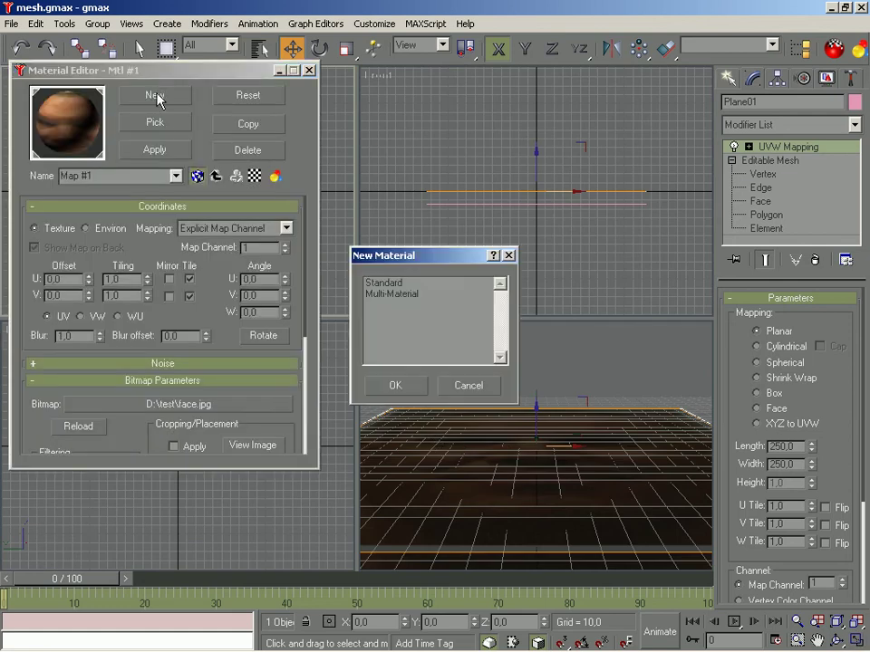
double_click(390, 284)
drag(75, 136, 540, 567)
click(144, 310)
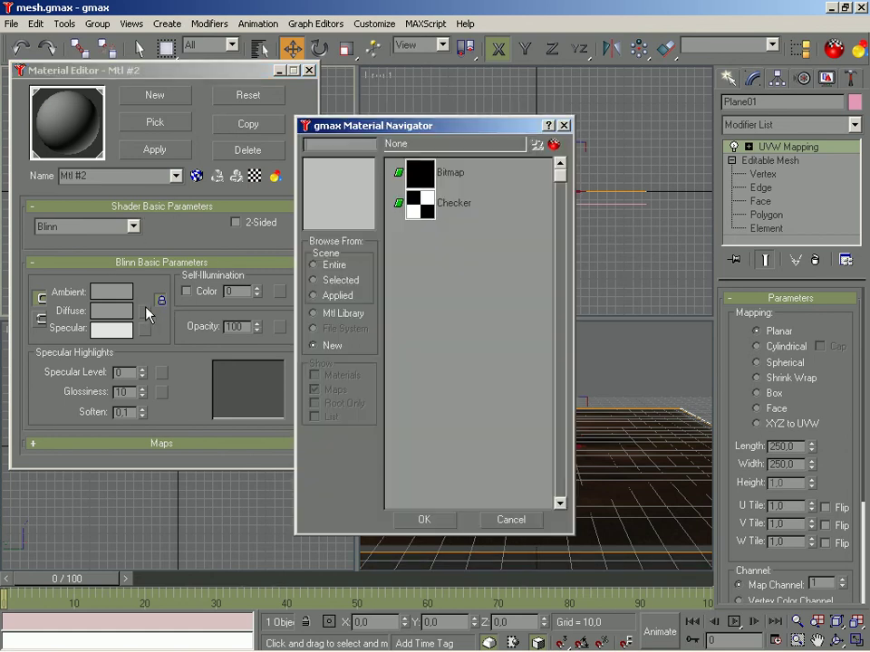
double_click(449, 172)
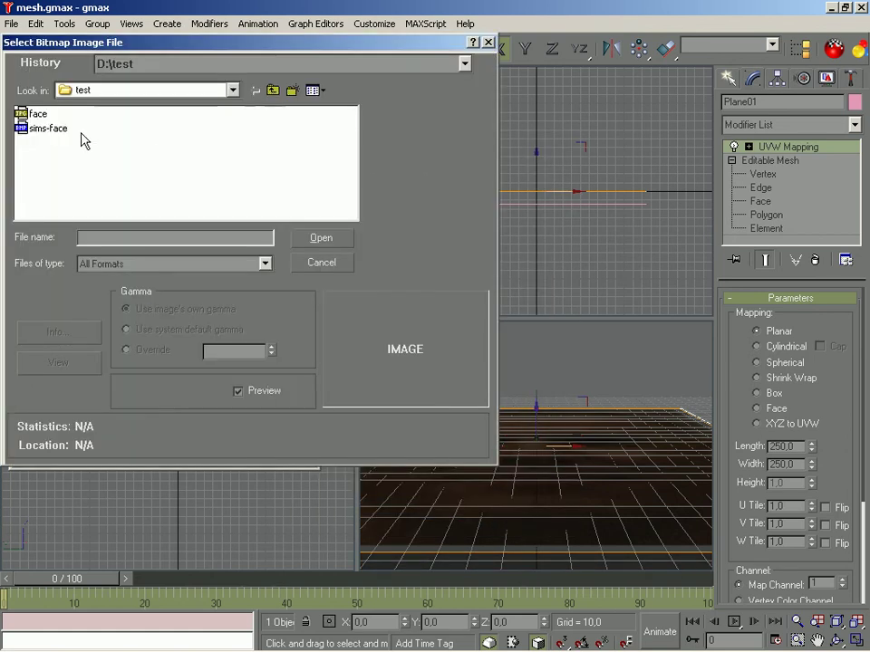
click(38, 128)
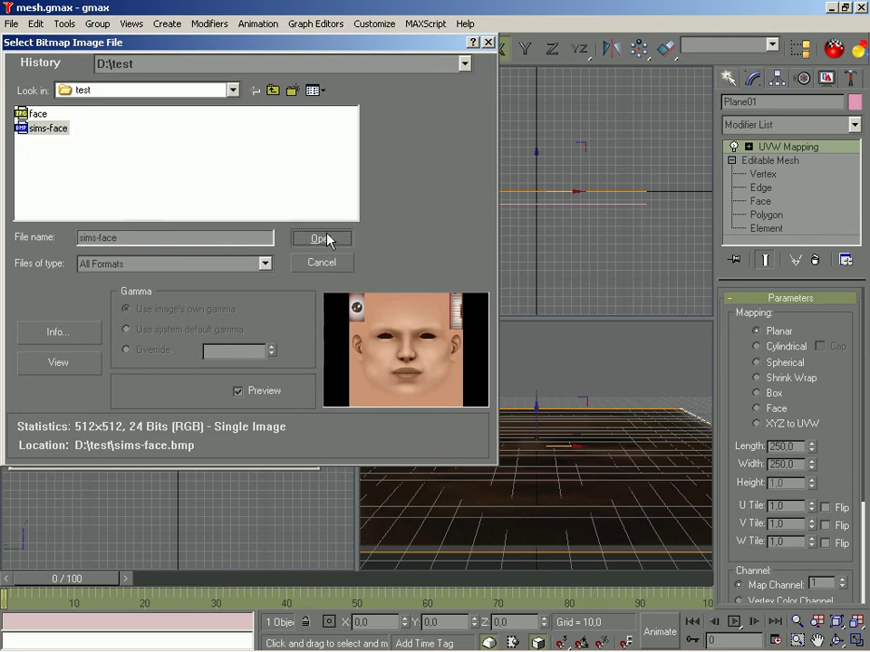
click(320, 237)
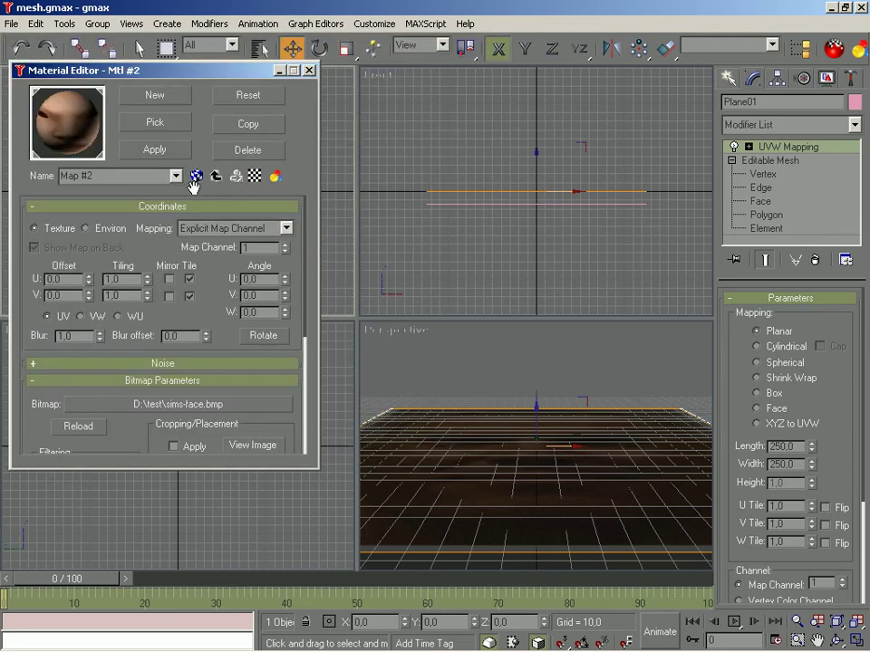
click(309, 70)
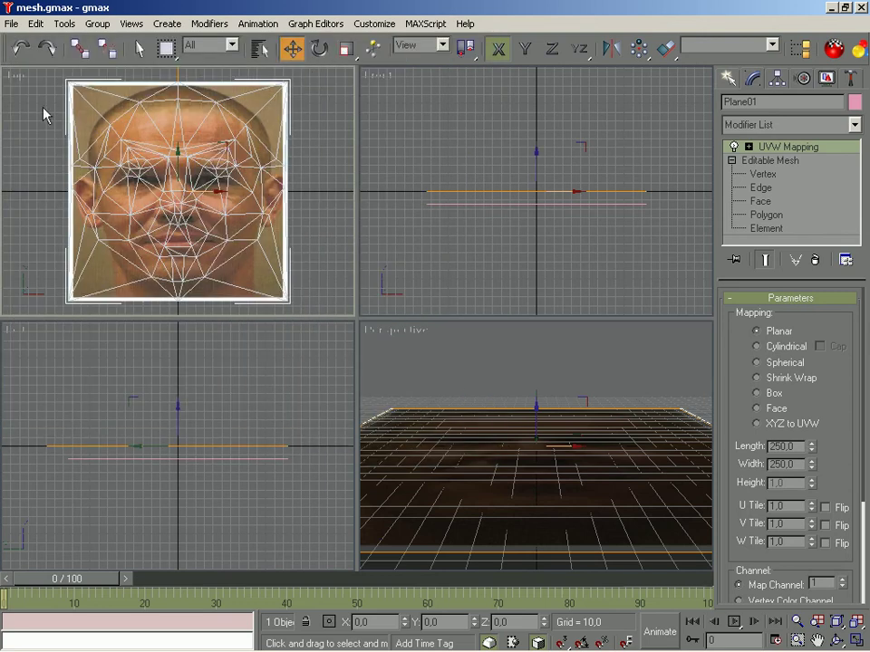
In the maximized top view, move the upper mesh aside along X to inspect the copy beneath, and undo the moves
click(14, 76)
click(853, 641)
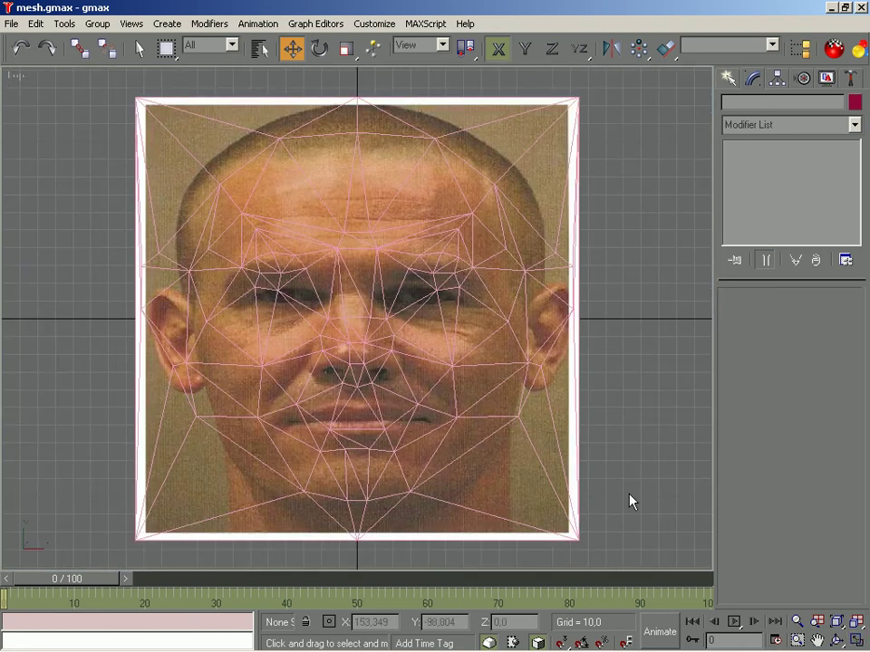
click(330, 311)
drag(413, 313, 601, 319)
key(ctrl+z)
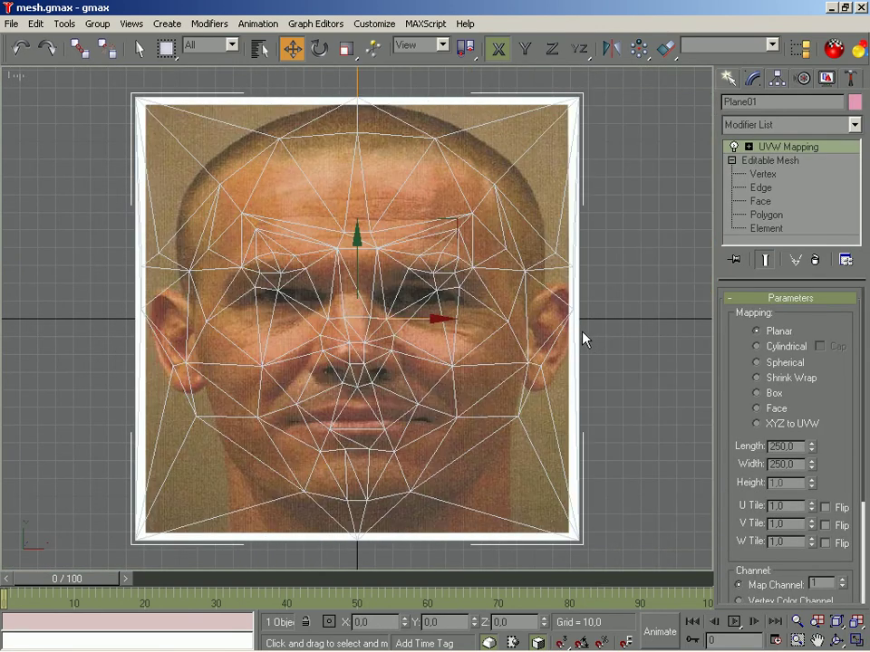
key(m)
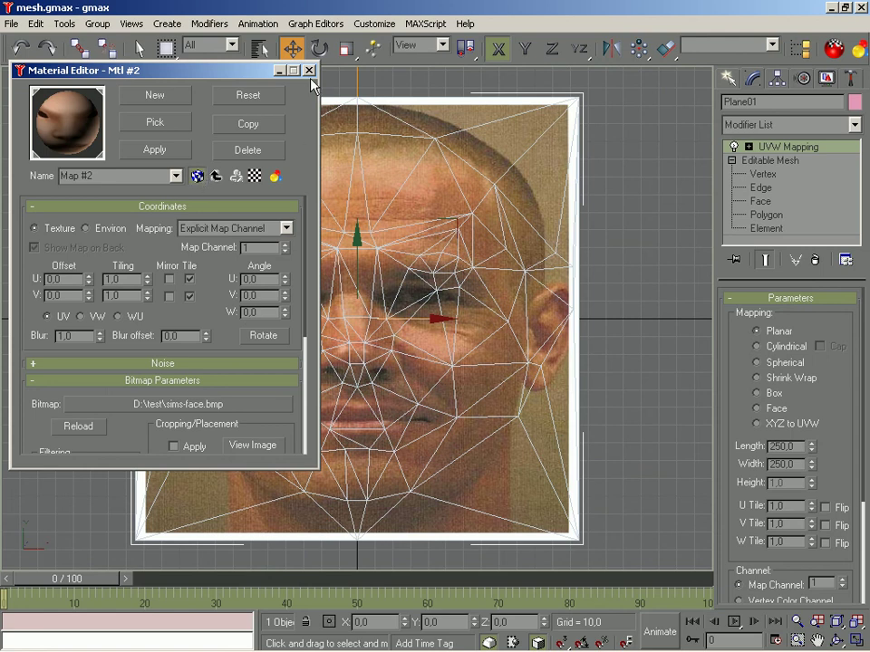
click(309, 70)
drag(404, 321, 429, 325)
key(ctrl+z)
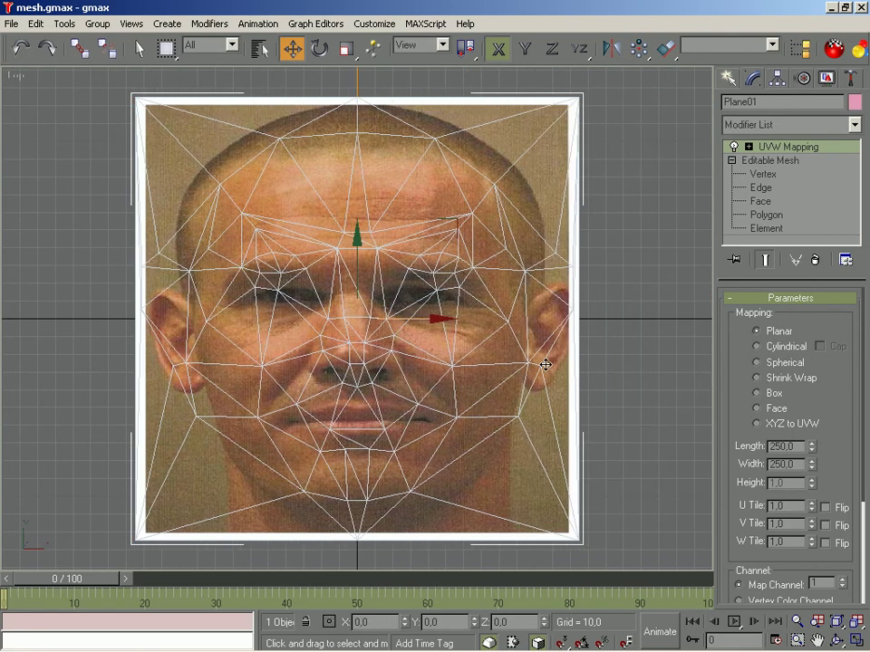
Add an Unwrap UVW modifier to the upper mesh and open its UVW editor maximized
click(732, 160)
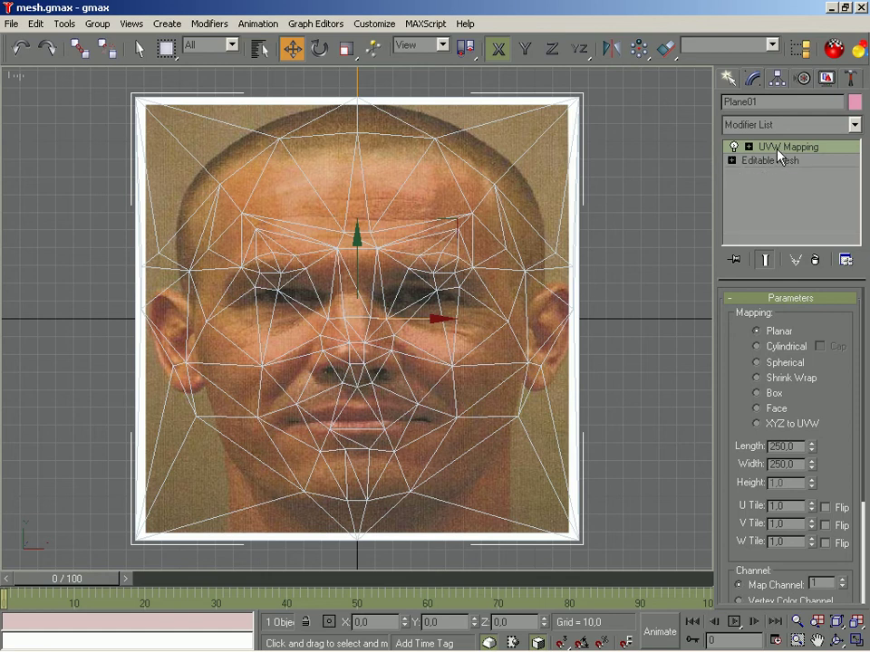
click(797, 133)
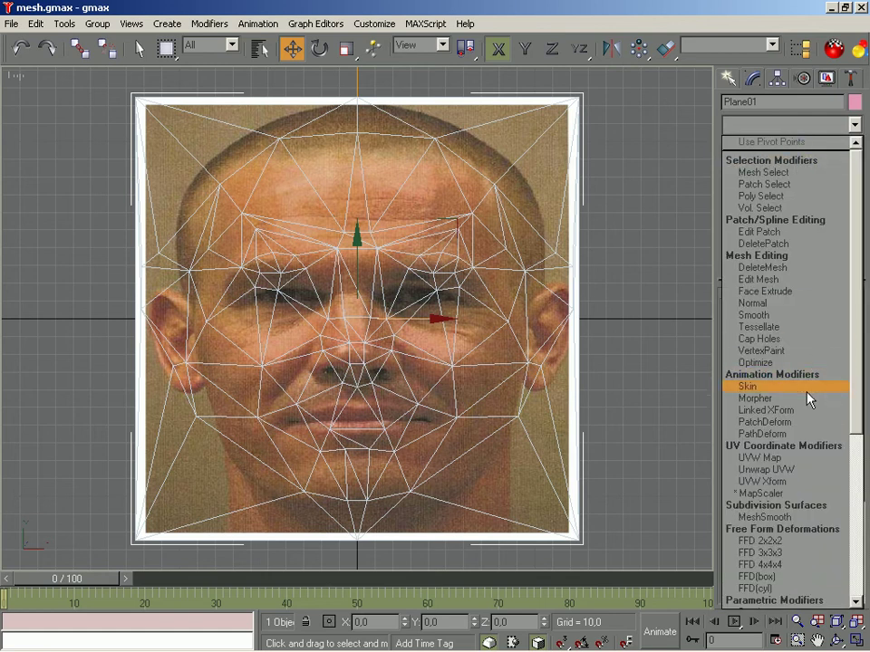
click(791, 470)
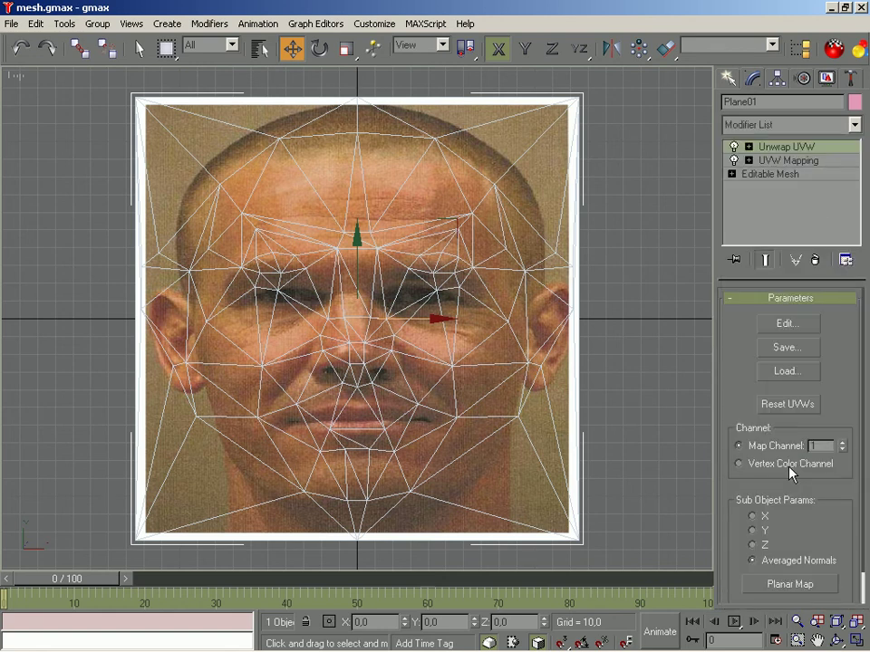
click(786, 326)
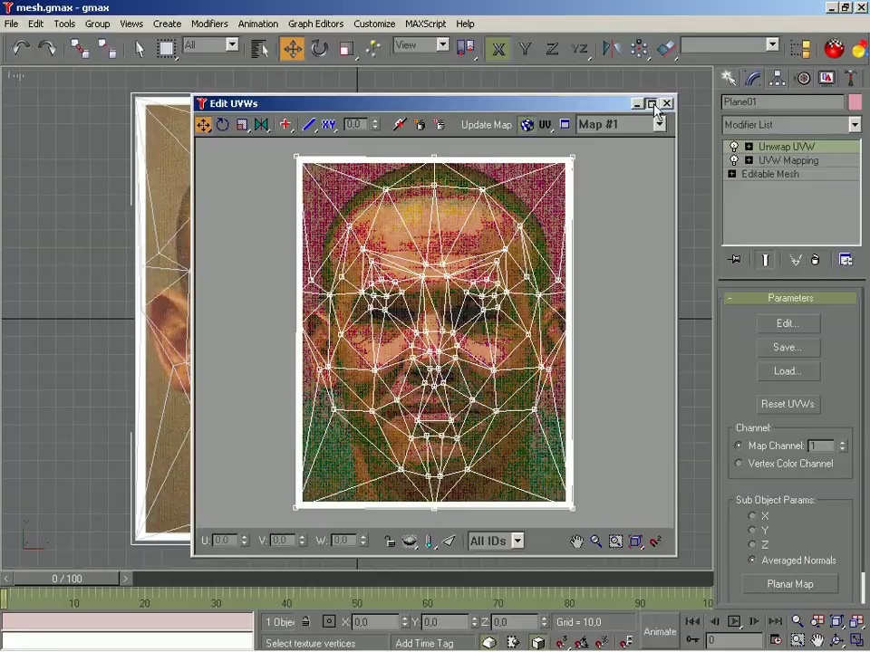
click(652, 104)
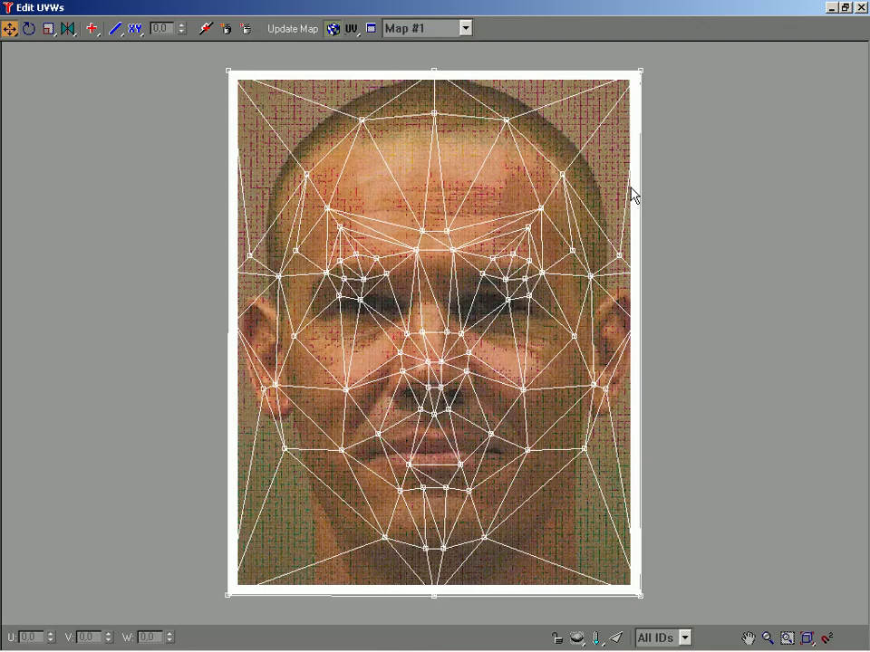
Move the chin, jaw and mouth UV vertices onto the matching features of the photo
drag(399, 453, 399, 504)
drag(443, 549, 381, 548)
drag(484, 538, 451, 555)
drag(427, 549, 468, 567)
drag(283, 448, 476, 478)
drag(459, 462, 461, 466)
Move the UV vertices around the nose and nostrils to fit the nose in the photo
drag(388, 319, 480, 399)
drag(428, 361, 424, 381)
drag(424, 381, 444, 372)
drag(428, 371, 390, 398)
drag(396, 373, 388, 374)
drag(464, 372, 480, 377)
drag(462, 391, 387, 401)
drag(481, 399, 459, 357)
drag(402, 354, 402, 356)
Shift the UV vertices of the nose bridge, inner brows and both eyes onto the photo's eyes and eyebrows
drag(462, 266, 407, 220)
drag(453, 250, 441, 292)
click(450, 296)
drag(408, 287, 415, 293)
drag(471, 245, 551, 312)
drag(505, 280, 488, 314)
drag(395, 246, 317, 312)
drag(364, 279, 372, 313)
drag(529, 227, 512, 279)
Fit the UV vertices of the right-hand ear and cheek to the photo
scroll(619, 280, up, 2)
drag(618, 280, 715, 180)
drag(699, 234, 649, 279)
drag(671, 338, 652, 319)
mouse_move(583, 427)
mouse_down()
mouse_move(581, 405)
mouse_move(592, 393)
mouse_up()
Fit the UV vertices of the left-hand cheek, temple and ear to the outline in the photo
drag(284, 427, 302, 411)
mouse_move(181, 320)
mouse_down()
mouse_move(209, 359)
mouse_move(221, 338)
mouse_up()
mouse_move(233, 111)
mouse_down()
mouse_move(300, 177)
mouse_move(280, 238)
mouse_up()
drag(151, 183, 210, 259)
drag(209, 198, 208, 270)
scroll(453, 303, down, 2)
drag(173, 254, 209, 282)
drag(183, 285, 187, 292)
drag(148, 302, 182, 339)
drag(201, 385, 236, 417)
drag(228, 400, 216, 447)
Adjust the UV vertices at the right-hand temple and along the top of the head to follow the photo
drag(649, 261, 711, 218)
drag(674, 231, 679, 257)
click(601, 292)
drag(271, 123, 228, 129)
scroll(271, 129, down, 2)
drag(363, 119, 351, 133)
drag(434, 112, 433, 122)
drag(508, 120, 518, 130)
drag(273, 179, 299, 172)
Refine the UV vertices around the right-hand ear, earlobe and side of the face to match the photo
drag(603, 302, 653, 264)
mouse_move(626, 273)
mouse_down()
mouse_move(611, 274)
mouse_move(625, 278)
mouse_up()
drag(563, 303, 599, 301)
drag(544, 276, 560, 278)
drag(625, 277, 618, 285)
drag(639, 292, 640, 294)
drag(623, 368, 582, 399)
drag(605, 388, 604, 418)
drag(632, 335, 640, 340)
Fine-tune the UV vertices at the right-hand eyebrow, temple, cheek and nostril
scroll(508, 330, up, 2)
drag(551, 239, 552, 245)
drag(598, 261, 587, 275)
drag(601, 321, 598, 334)
click(488, 421)
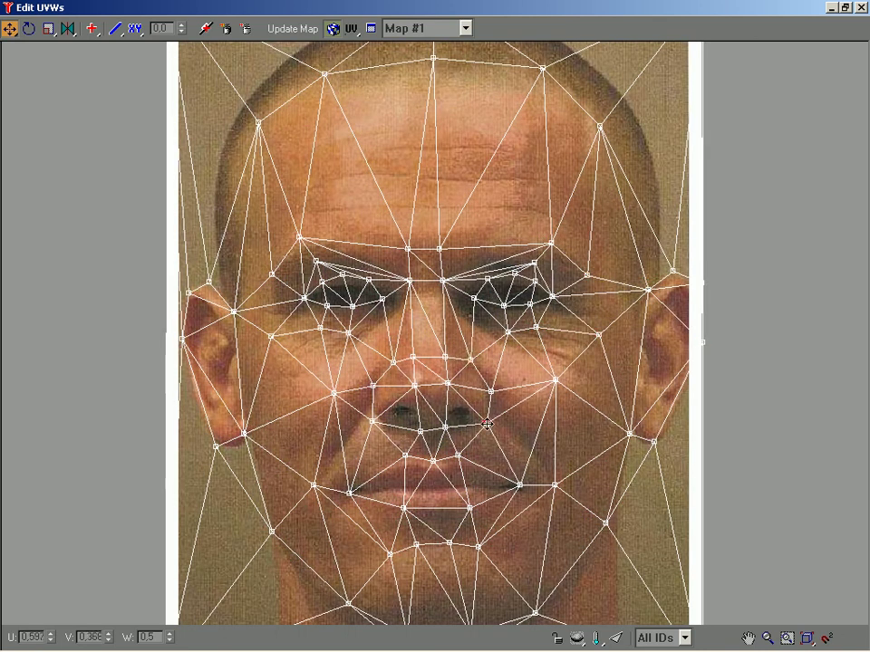
Fine-tune the UV vertices around both eyes and eyebrows, and close the UVW editor
drag(379, 298, 386, 300)
drag(474, 298, 471, 298)
drag(504, 306, 532, 308)
drag(535, 280, 537, 283)
drag(553, 296, 556, 298)
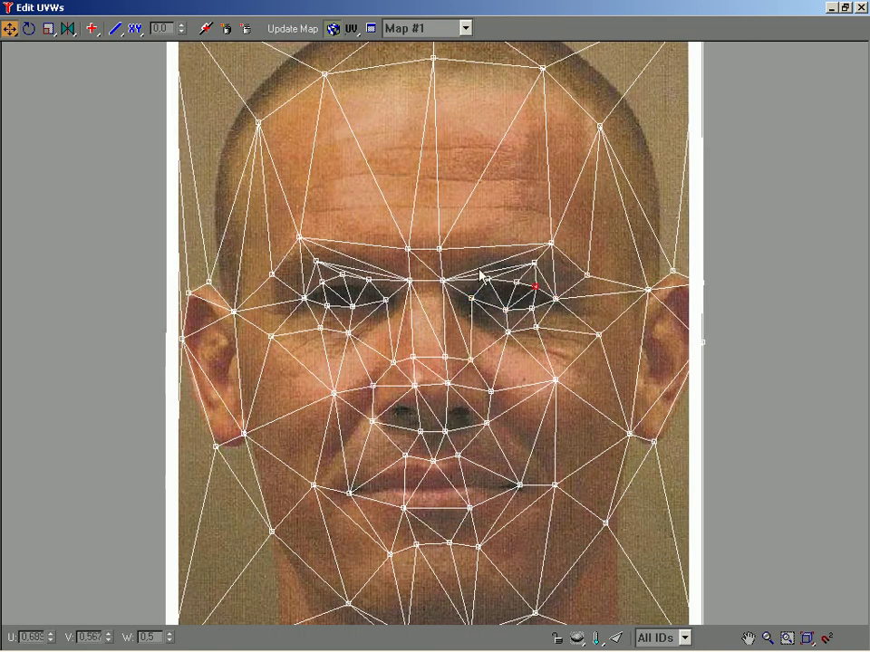
drag(353, 304, 322, 266)
drag(299, 237, 305, 244)
drag(551, 243, 548, 246)
drag(533, 263, 535, 266)
scroll(661, 262, down, 3)
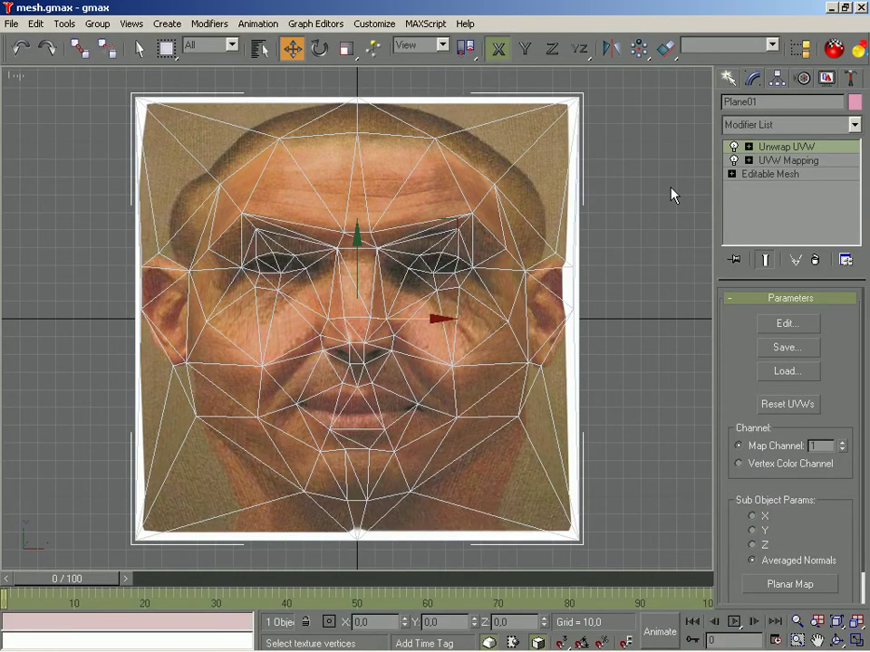
Toggle the wireframe and edged-face displays to check how the remapped photo fits the mesh
key(F3)
key(F3)
key(F4)
key(F4)
key(F4)
key(F4)
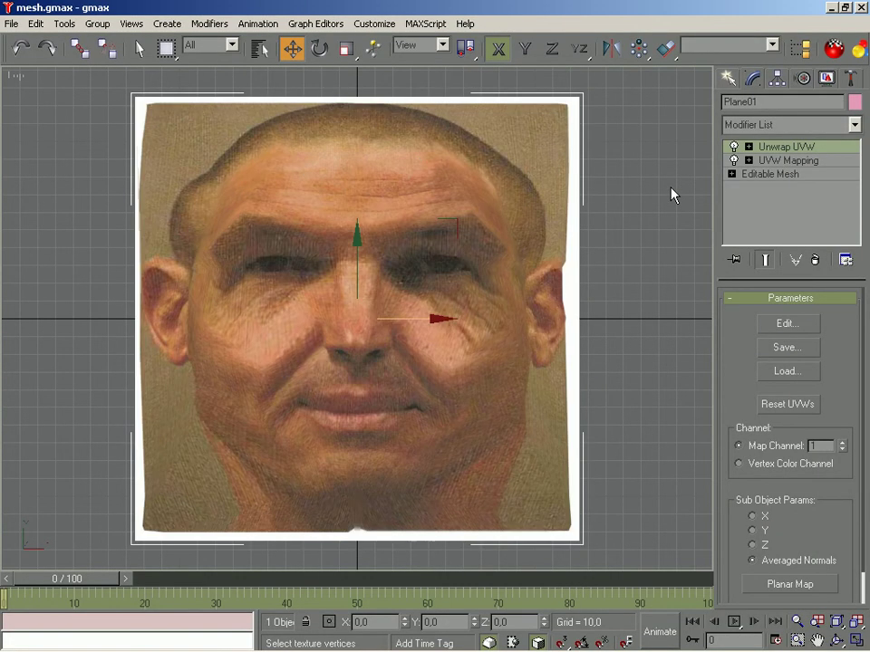
Slide the remapped mesh aside along X to compare it with the copy beneath, and undo the move
drag(417, 316, 571, 334)
key(ctrl+z)
key(ctrl+z)
Hide the mesh edges in the top view and deselect the mesh so only the texture shows
key(F3)
key(F3)
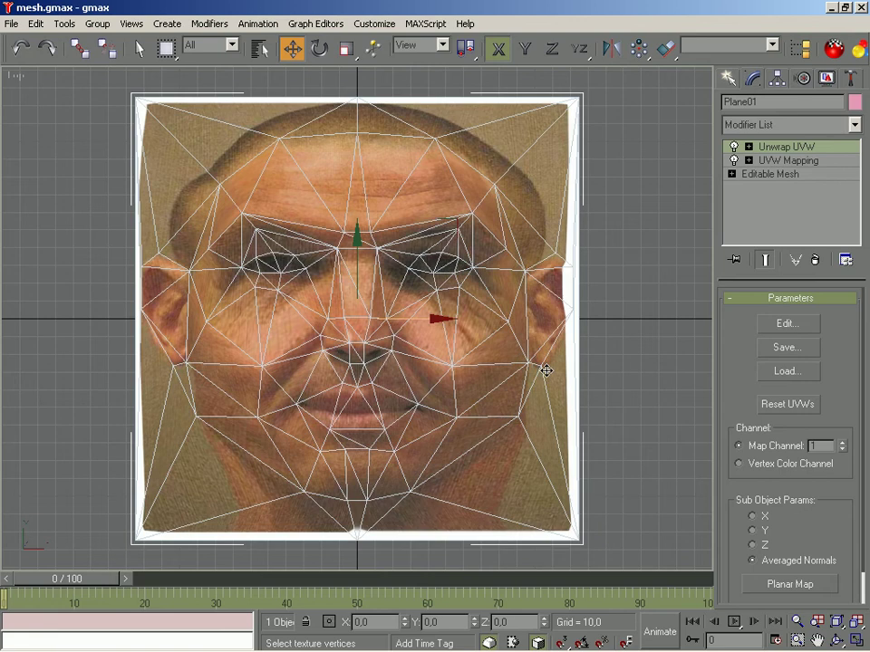
key(F4)
click(624, 340)
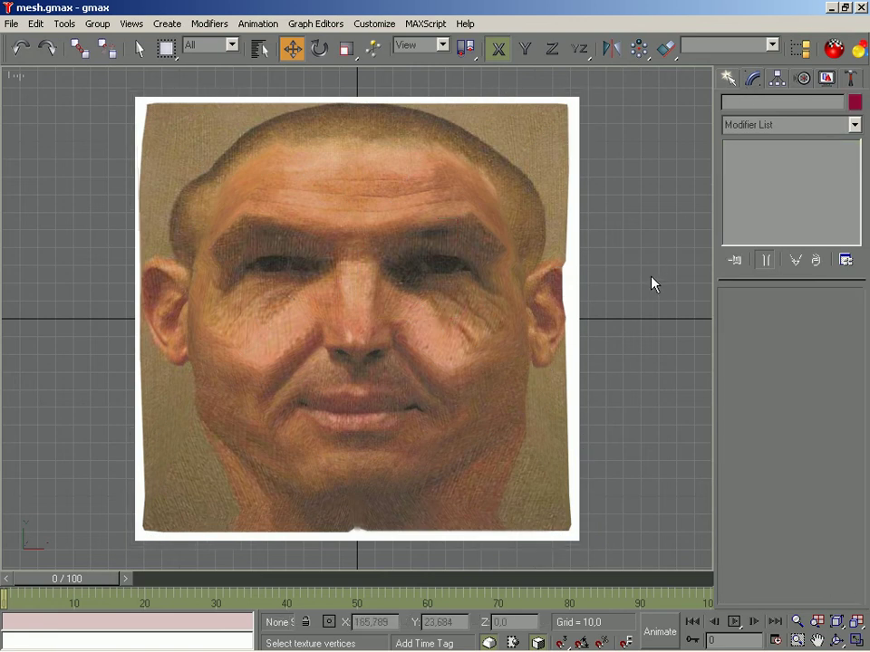
Switch to GIMP and bring in the full-screen capture of the textured face as a new image
mouse_move(474, 643)
click(213, 642)
click(21, 32)
mouse_move(120, 127)
click(216, 137)
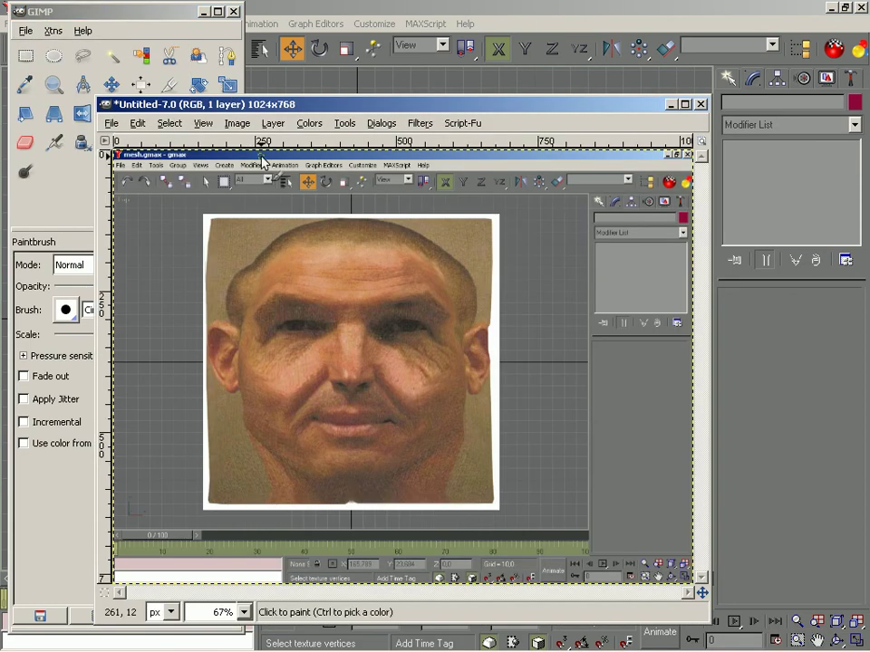
Select a rectangle around the textured face and crop the image to about 582 × 561 pixels
click(26, 56)
drag(519, 204, 191, 519)
click(237, 122)
click(263, 293)
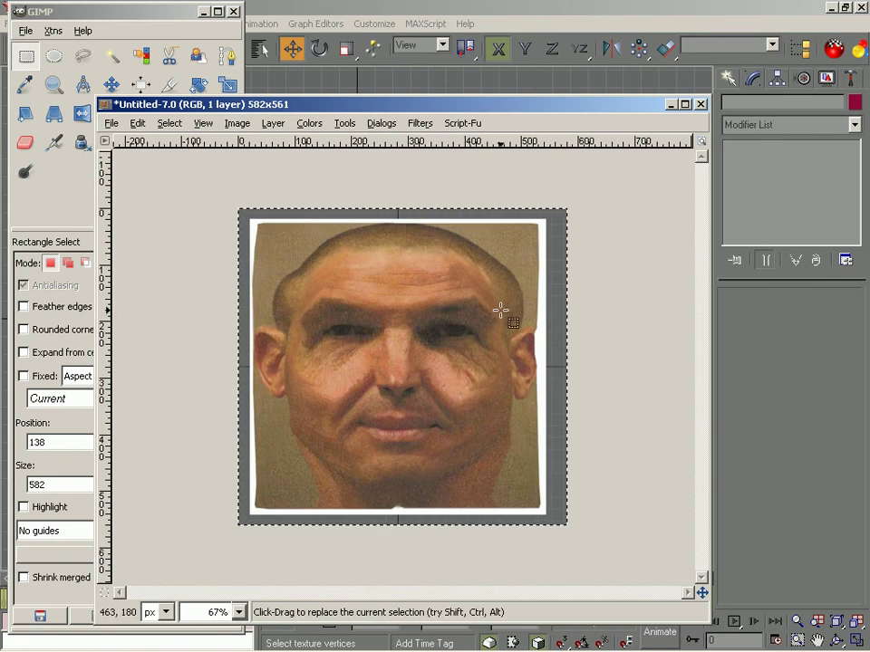
Draw a rectangular selection around the whole image and pull its side and lower edges inward, to about 544 pixels wide
key(1)
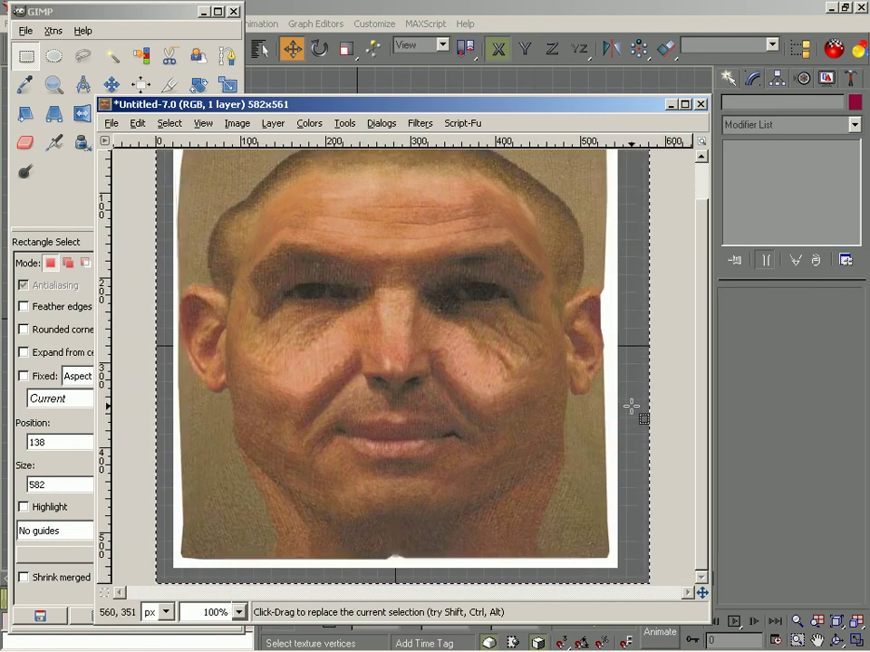
key(2)
drag(698, 376, 669, 554)
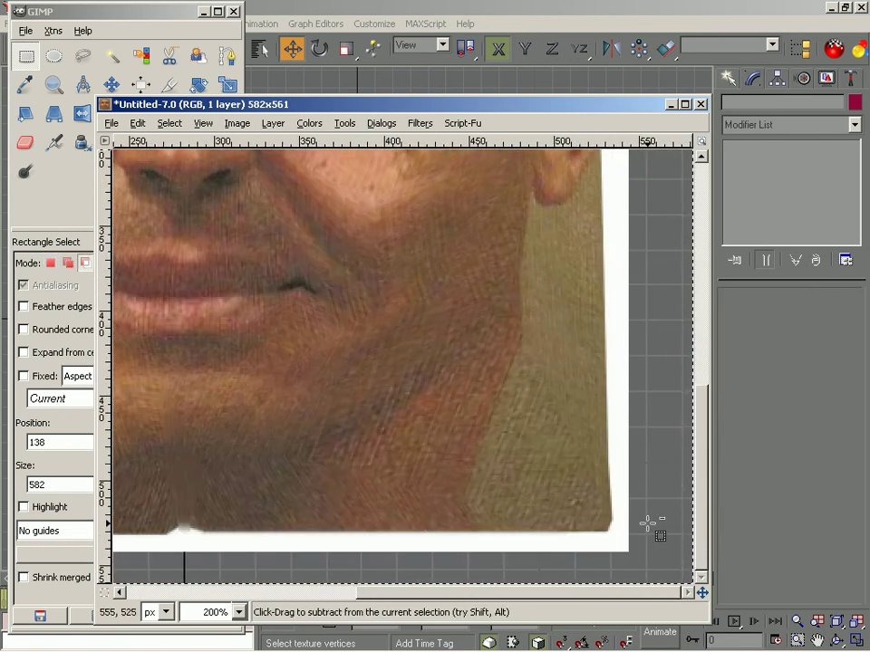
key(minus)
key(minus)
key(minus)
drag(603, 173, 211, 559)
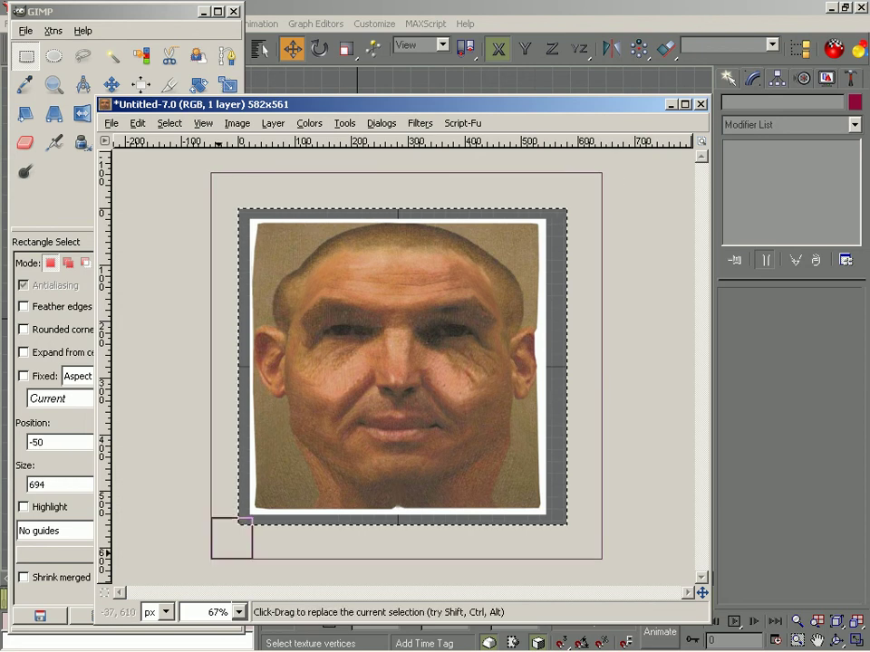
drag(589, 401, 538, 401)
drag(227, 414, 258, 416)
drag(406, 545, 410, 504)
Align the right, upper and lower edges of the selection with the outer edges of the white border around the face
key(plus)
key(plus)
key(plus)
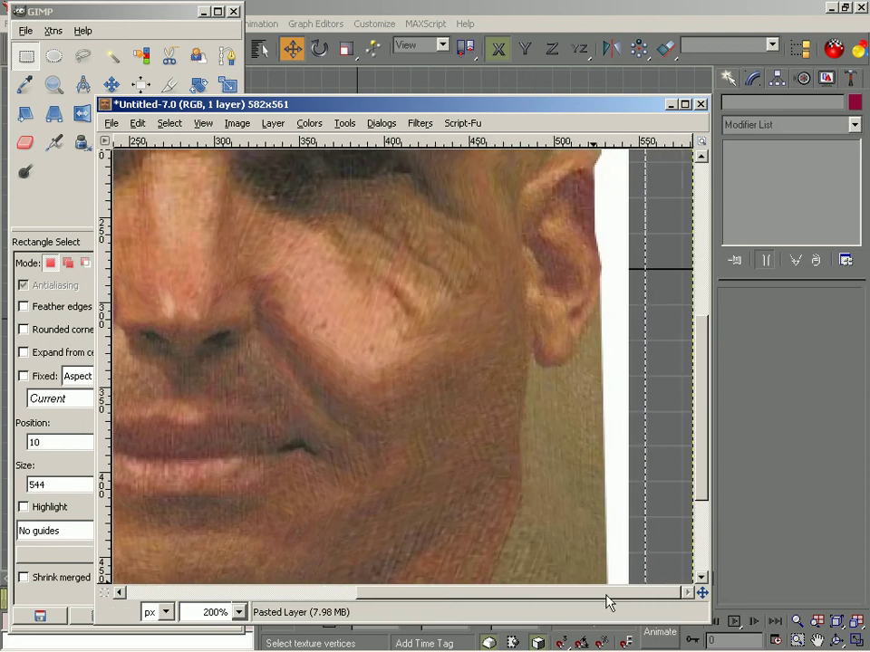
drag(625, 427, 609, 427)
key(plus)
key(plus)
drag(701, 421, 684, 209)
drag(532, 203, 532, 232)
drag(700, 225, 697, 553)
drag(474, 519, 472, 502)
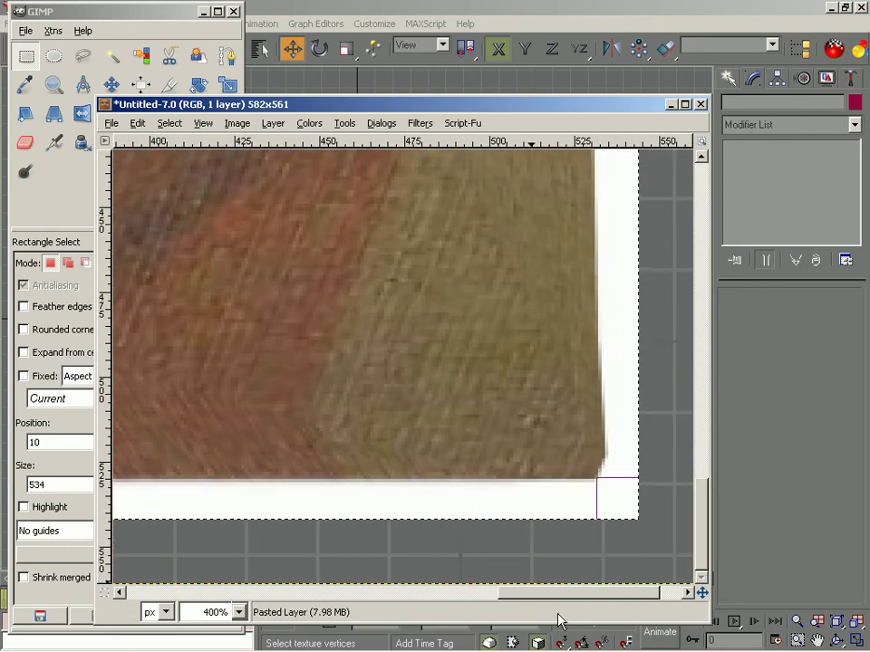
Align the selection's left edge with the white border and crop the image to the 523 × 523 pixel selection
drag(561, 593, 176, 575)
drag(177, 413, 209, 413)
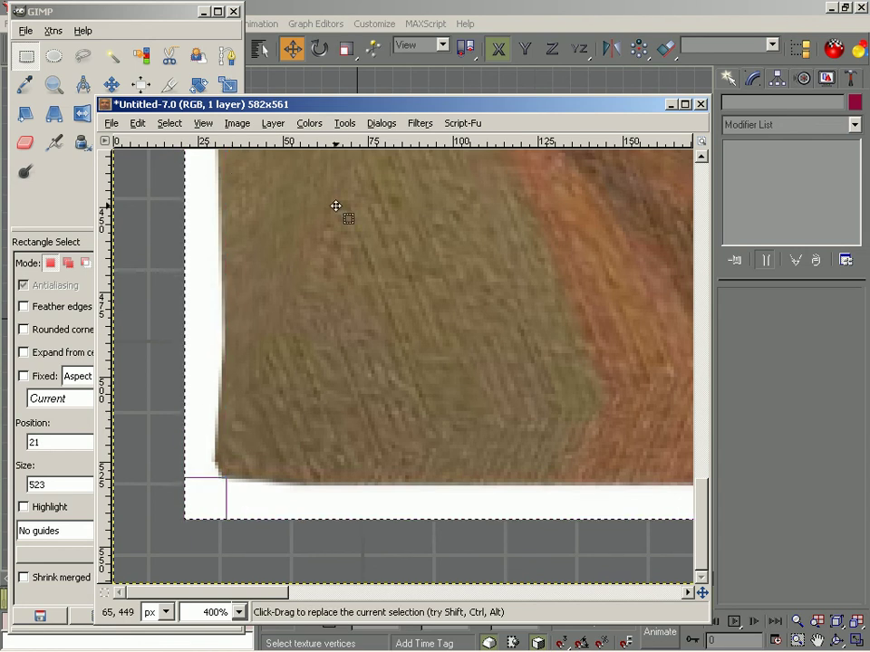
key(1)
key(minus)
click(236, 123)
click(290, 294)
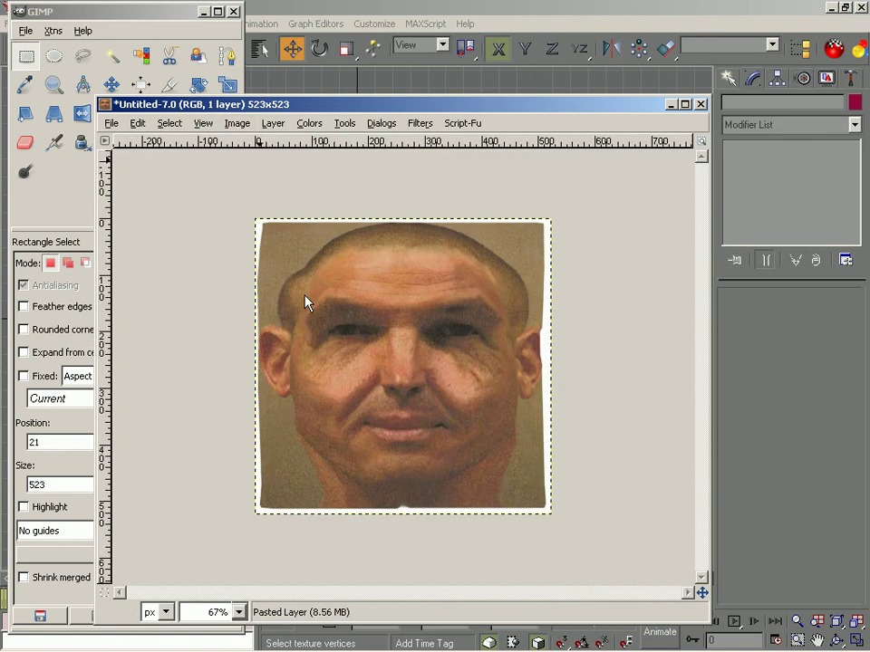
Scale the image to 512 × 512 pixels
click(237, 123)
click(276, 267)
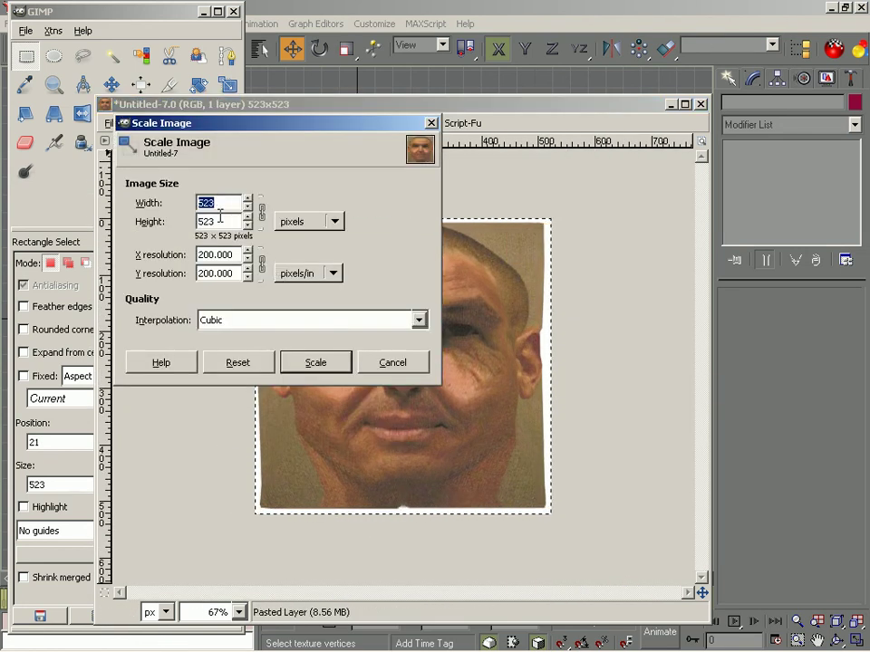
text(512)
key(Tab)
text(512)
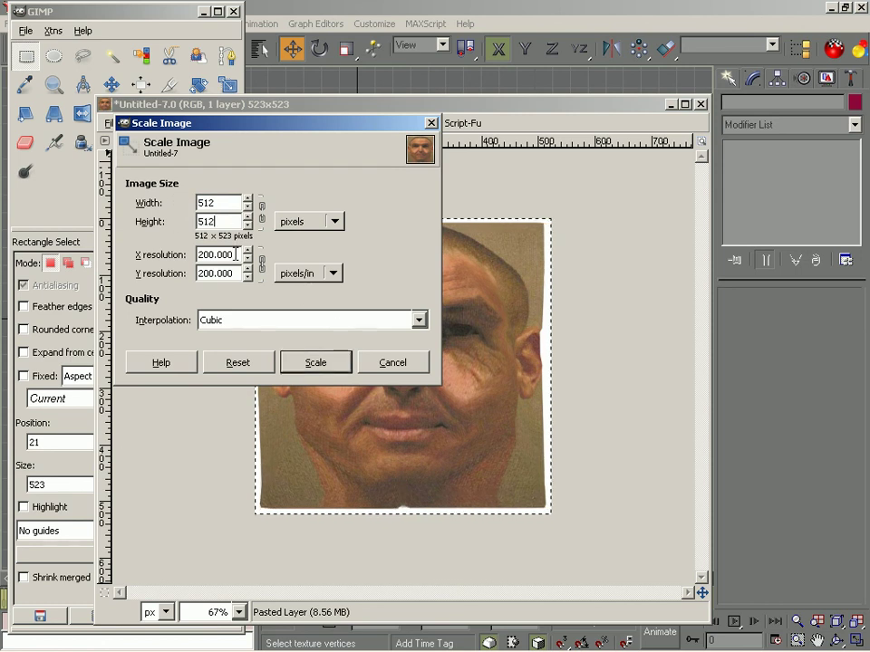
click(319, 362)
key(1)
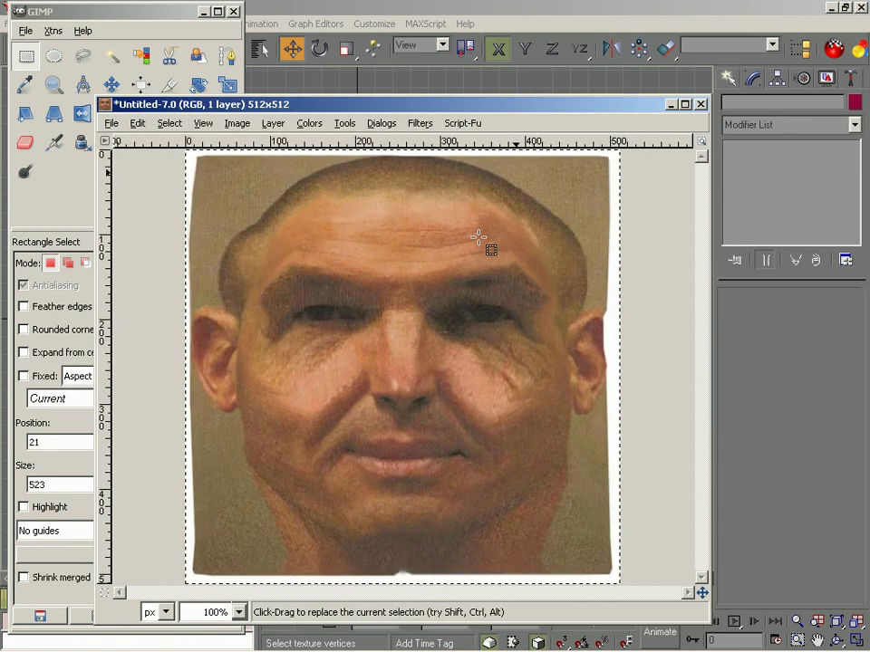
Bring up the sims-face.bmp image, move the cropped face image aside so both show, and copy the face
key(alt+Tab)
key(alt+Tab)
key(alt+Tab)
key(alt+Tab)
click(208, 103)
drag(207, 104, 133, 101)
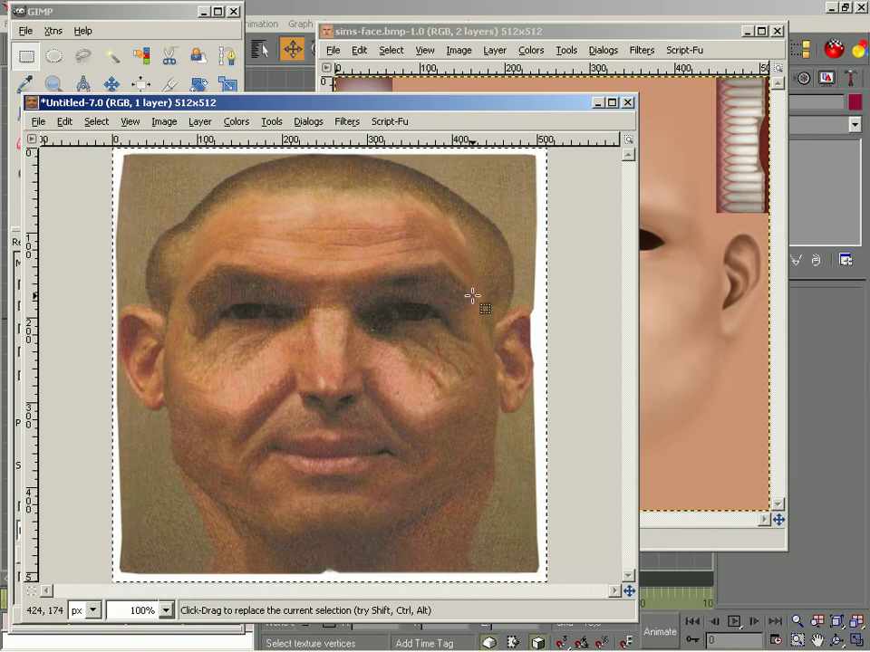
key(ctrl+c)
Open the layer list for sims-face.bmp and paste the copied face over the layer Новый слой
click(453, 31)
click(619, 51)
click(625, 133)
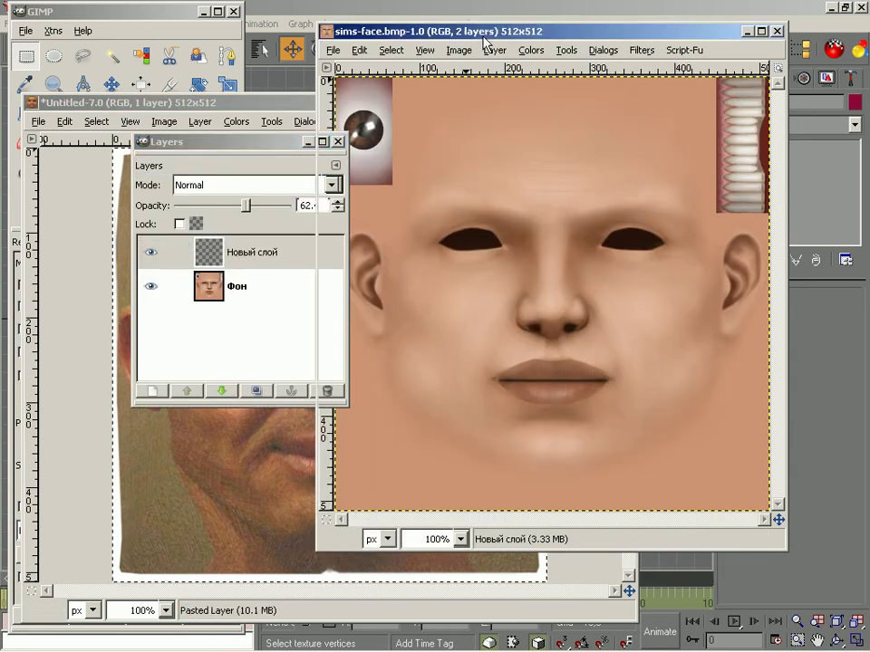
click(477, 370)
key(ctrl+v)
click(314, 156)
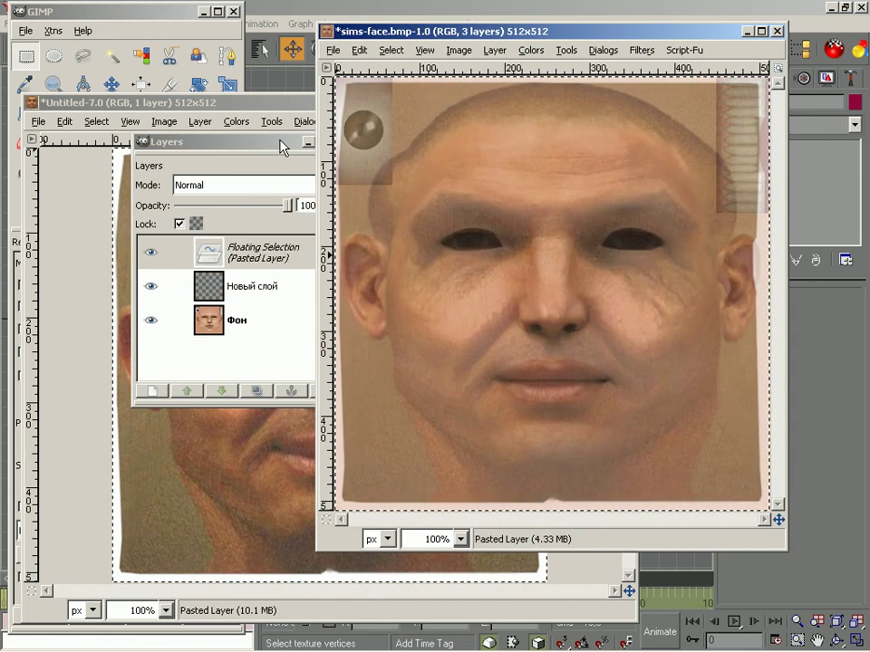
Anchor the pasted face into the layer Новый слой and enlarge the sims-face.bmp window to fit the whole image
click(304, 258)
click(761, 542)
drag(788, 551, 830, 617)
click(791, 573)
click(232, 155)
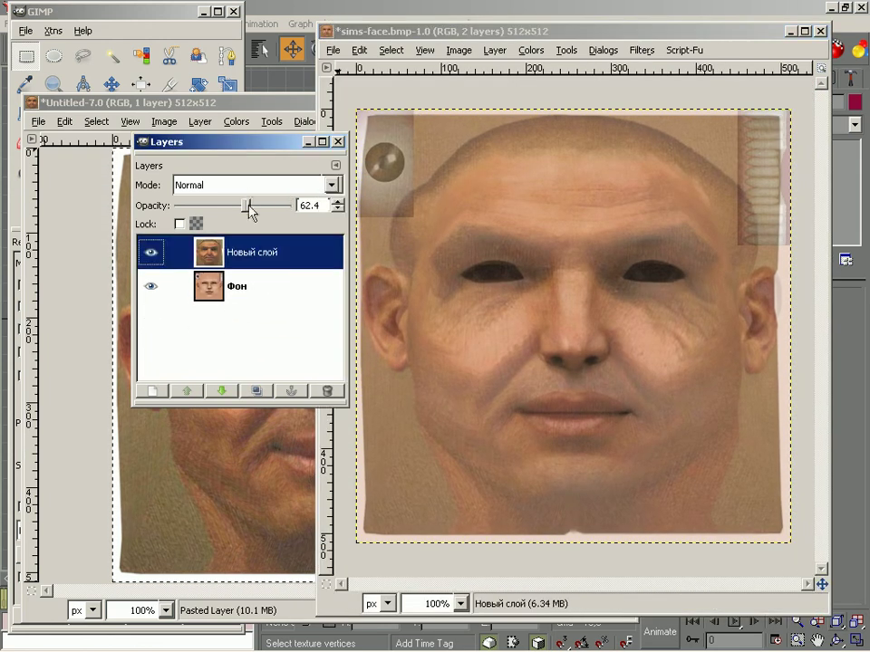
Raise the opacity of the face layer Новый слой to 100 and add a black, fully transparent layer mask
drag(247, 205, 292, 206)
right_click(241, 261)
click(277, 204)
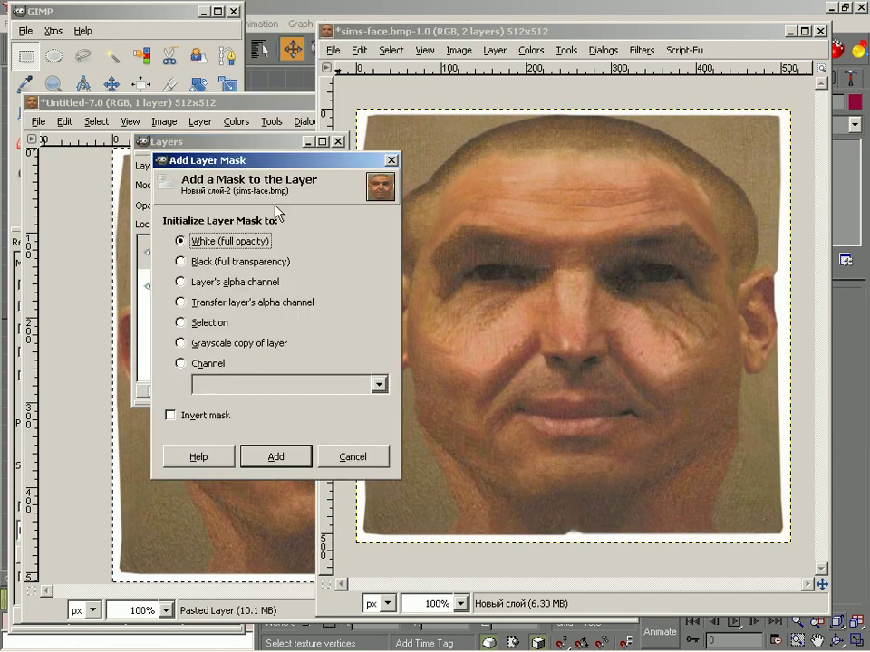
click(272, 455)
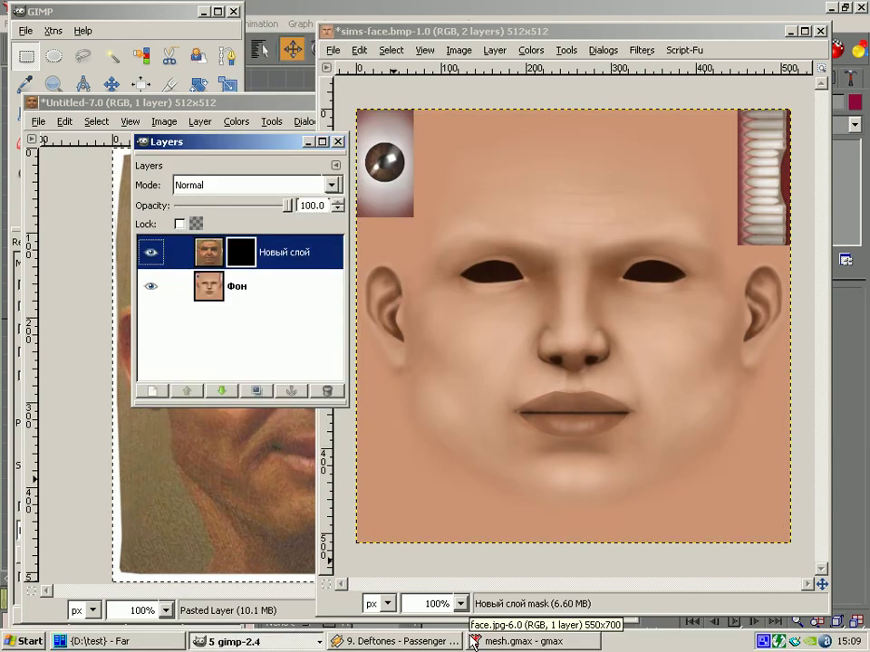
Make white the foreground color and set up the Paintbrush with the Circle (11) brush at scale 3.60
click(172, 12)
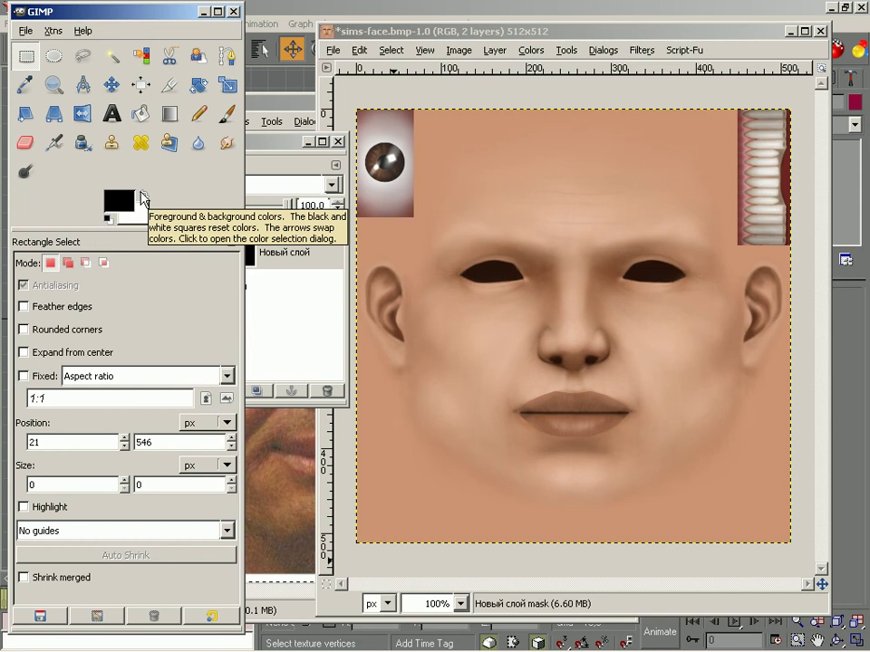
click(141, 192)
click(225, 114)
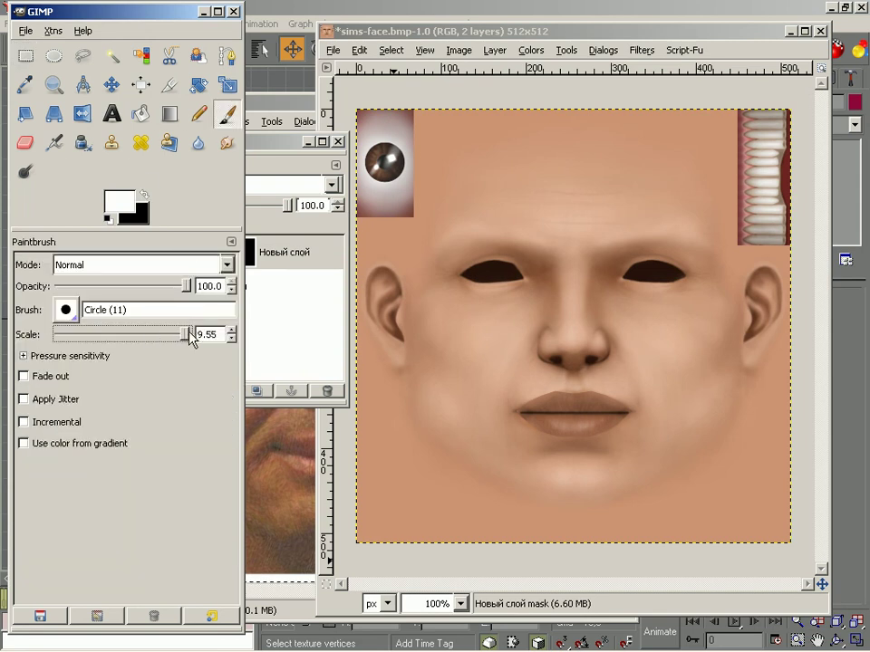
drag(190, 337, 201, 336)
click(342, 288)
Paint white on the layer mask to reveal the photo's eyes, nose, mouth, cheeks, forehead and ears
mouse_move(467, 272)
mouse_down()
mouse_move(684, 295)
mouse_move(563, 369)
mouse_move(530, 421)
mouse_move(729, 313)
mouse_up()
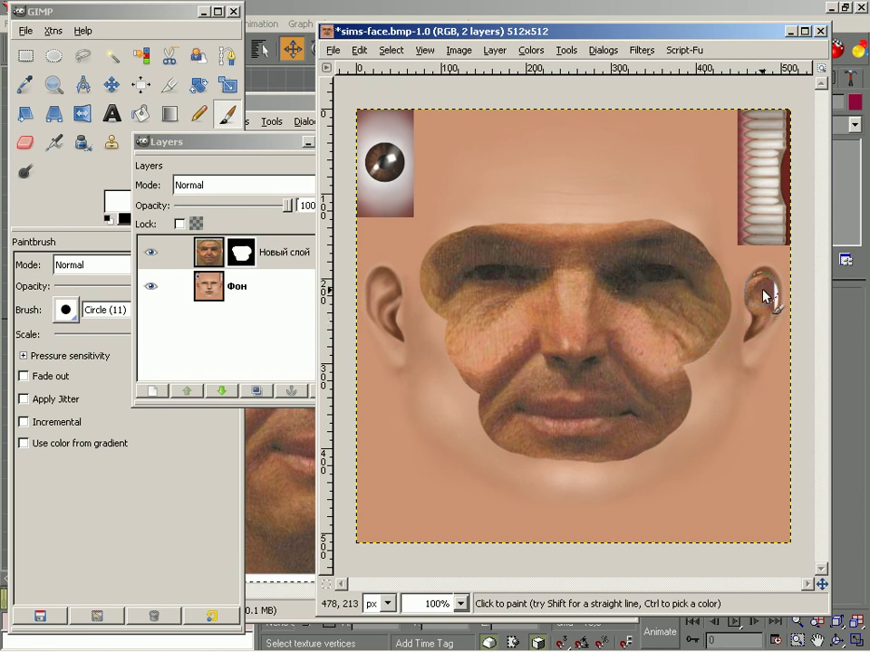
mouse_move(761, 315)
mouse_down()
mouse_move(712, 342)
mouse_move(397, 321)
mouse_move(427, 321)
mouse_move(470, 407)
mouse_up()
drag(687, 399, 723, 321)
mouse_move(702, 284)
mouse_down()
mouse_move(533, 203)
mouse_move(604, 188)
mouse_up()
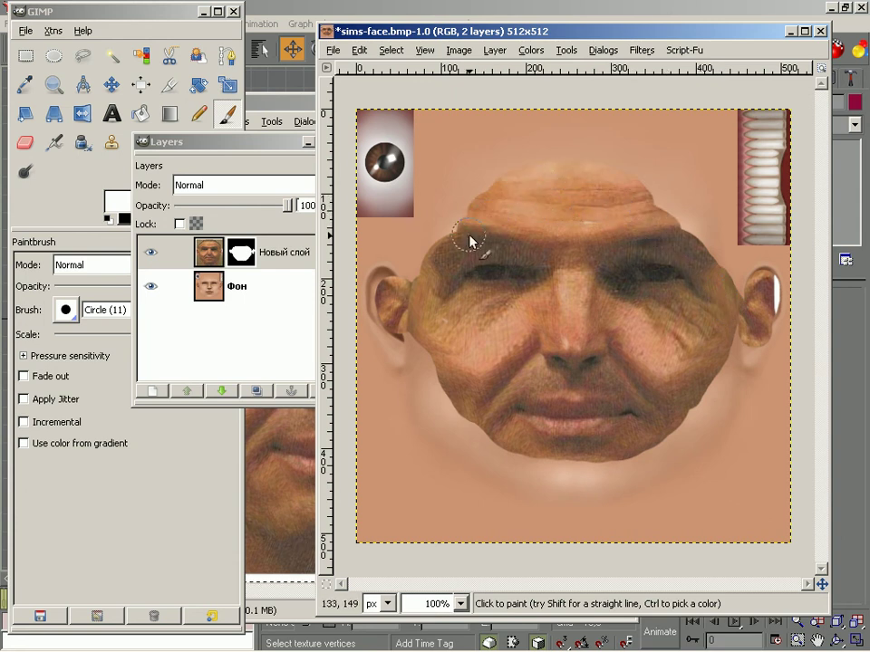
drag(469, 238, 677, 254)
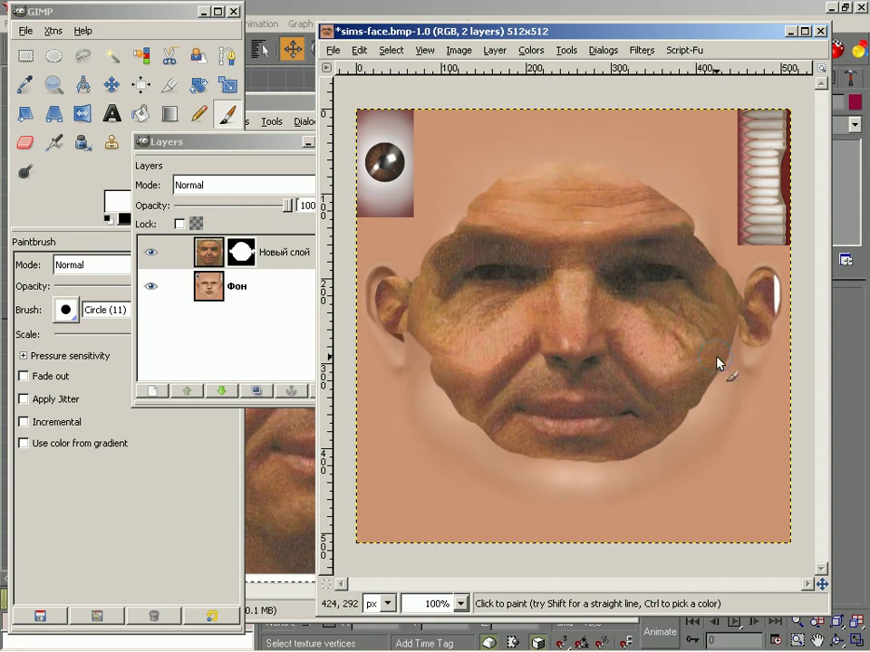
Swap the foreground color to black and paint both ears of the photo out of the layer mask
click(80, 207)
click(145, 195)
drag(783, 310, 785, 276)
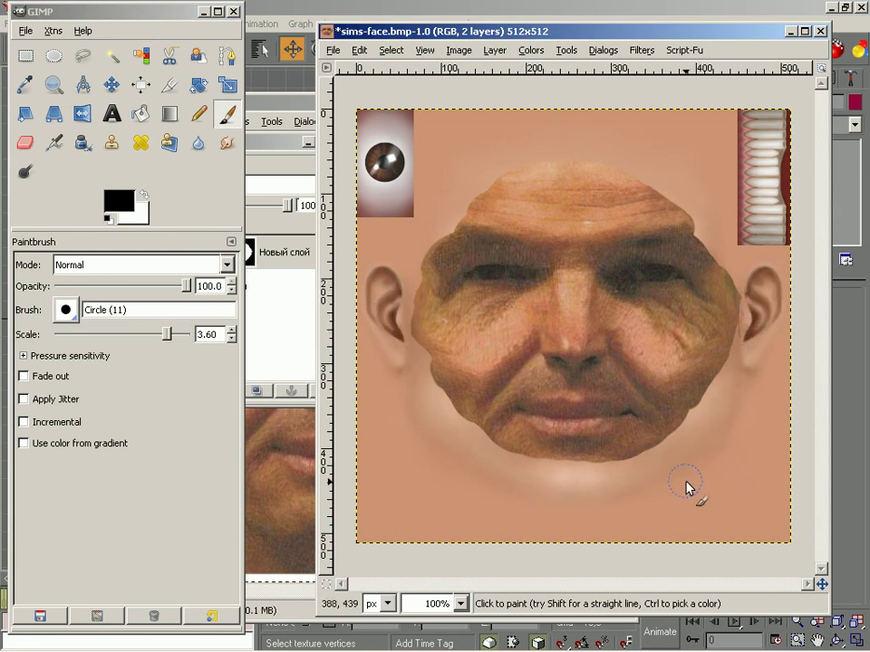
Try blurring the layer mask with a radius of 150 and undo the blur
click(640, 50)
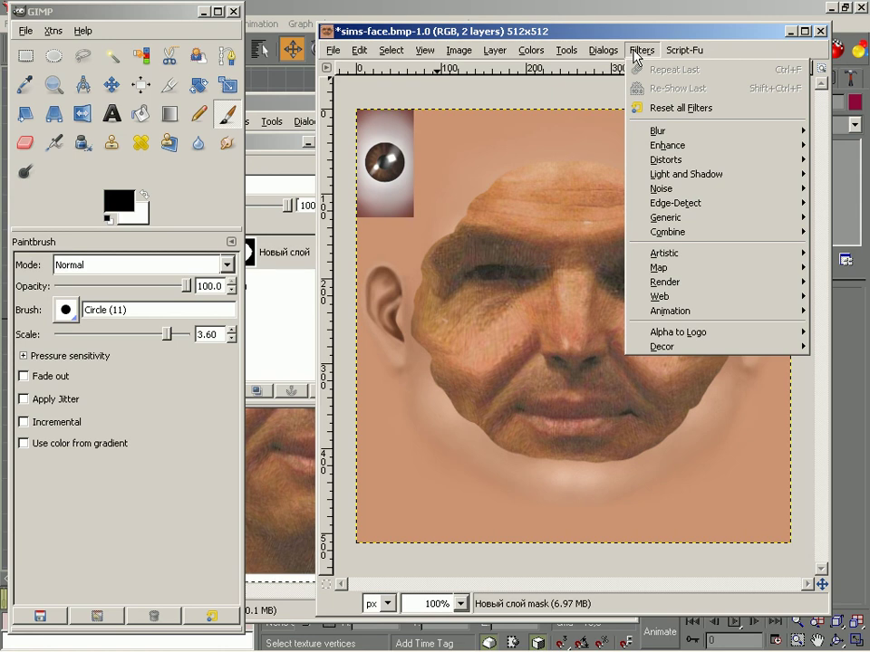
mouse_move(652, 132)
click(569, 147)
text(150)
key(Tab)
click(159, 370)
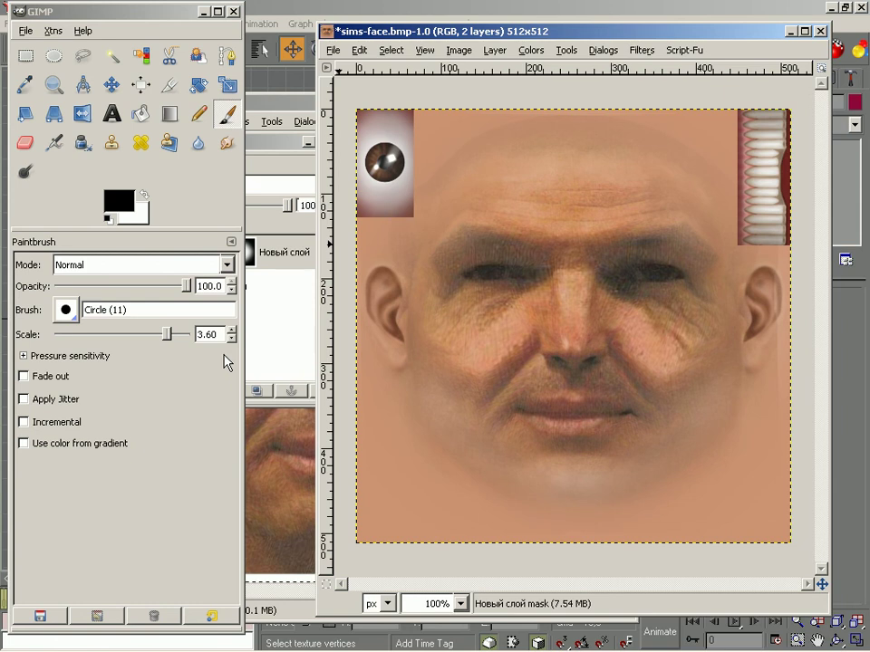
key(ctrl+z)
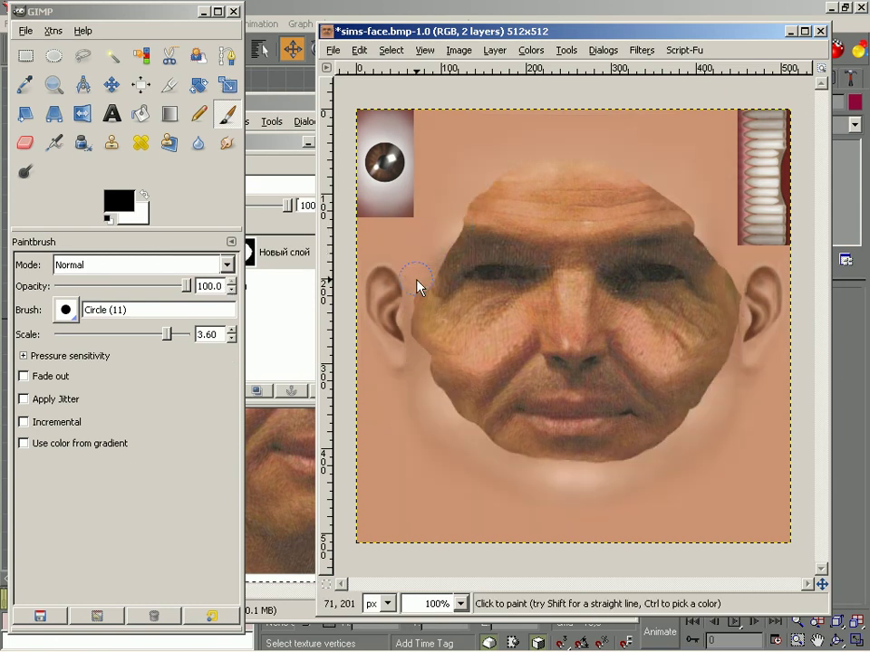
Paint black around the revealed face to tighten its outline on the layer mask, and reapply the blur to the mask
drag(470, 449, 683, 458)
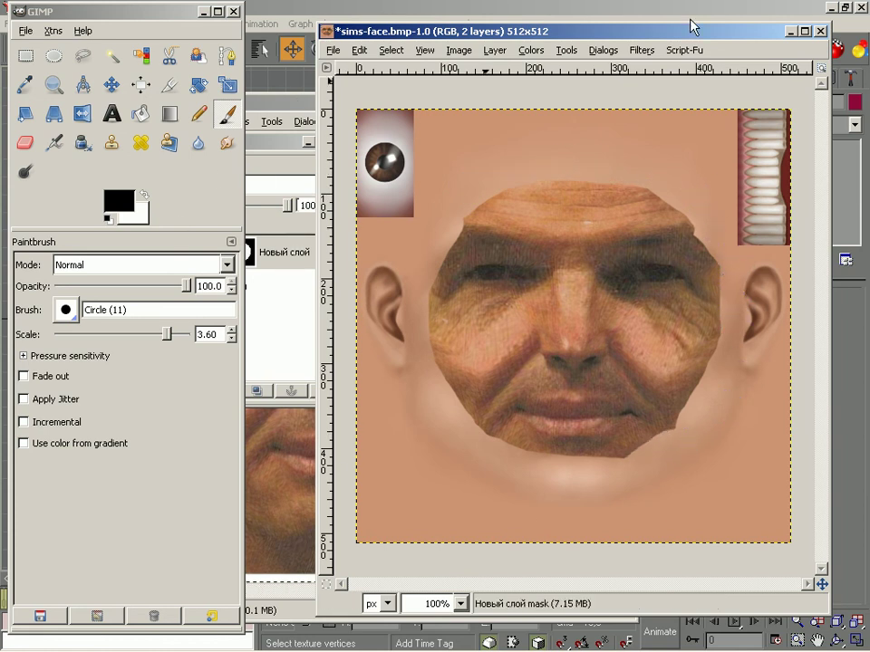
click(641, 50)
mouse_move(657, 142)
click(530, 158)
click(202, 375)
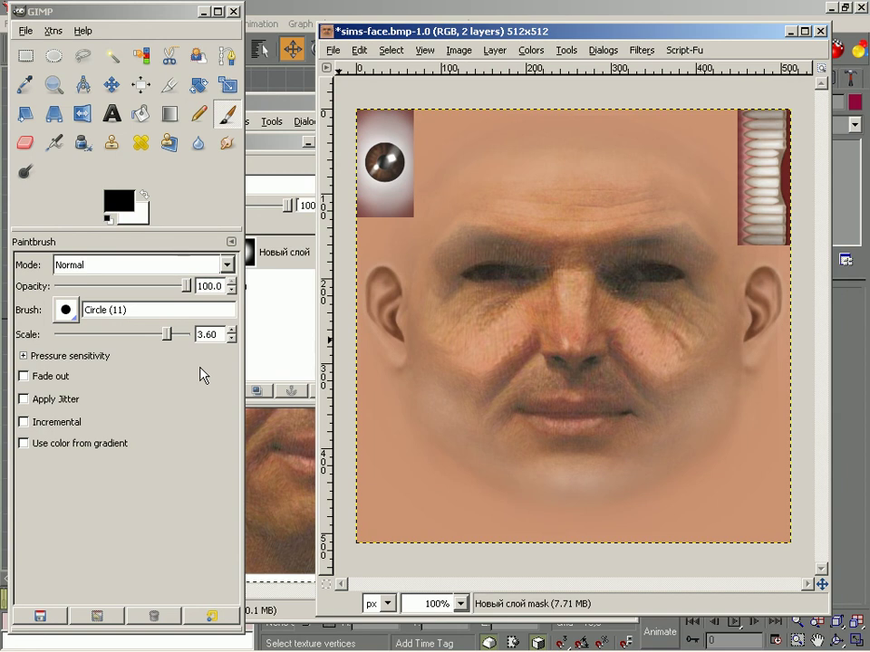
Flatten the image into one layer and save it as sims-face.bmp
click(334, 51)
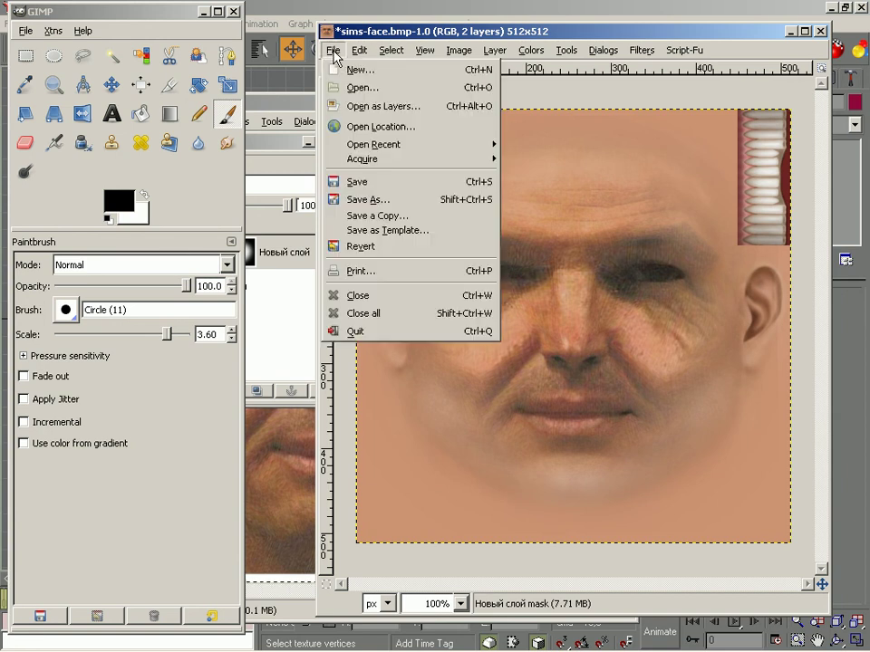
mouse_move(459, 50)
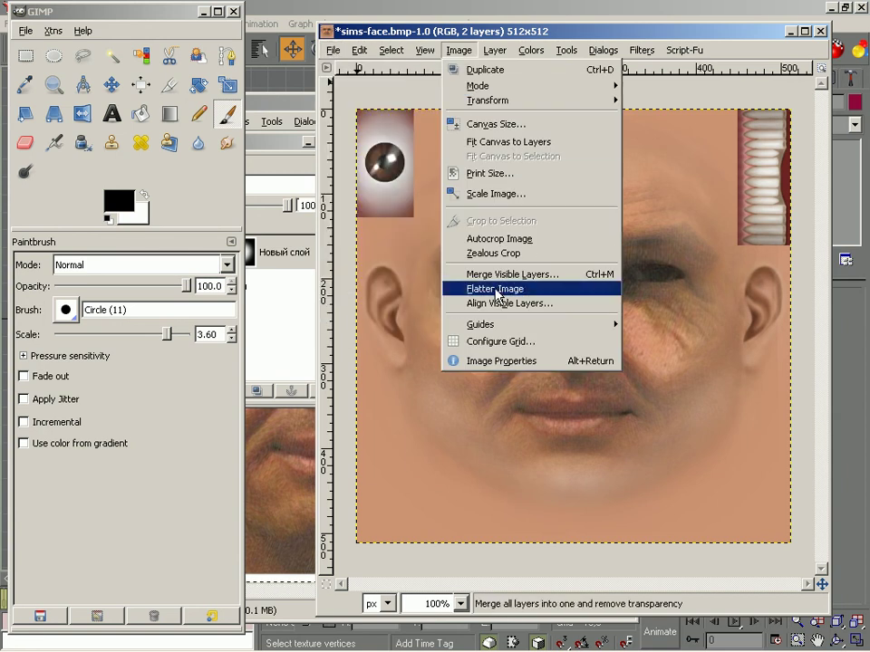
click(493, 288)
key(ctrl+s)
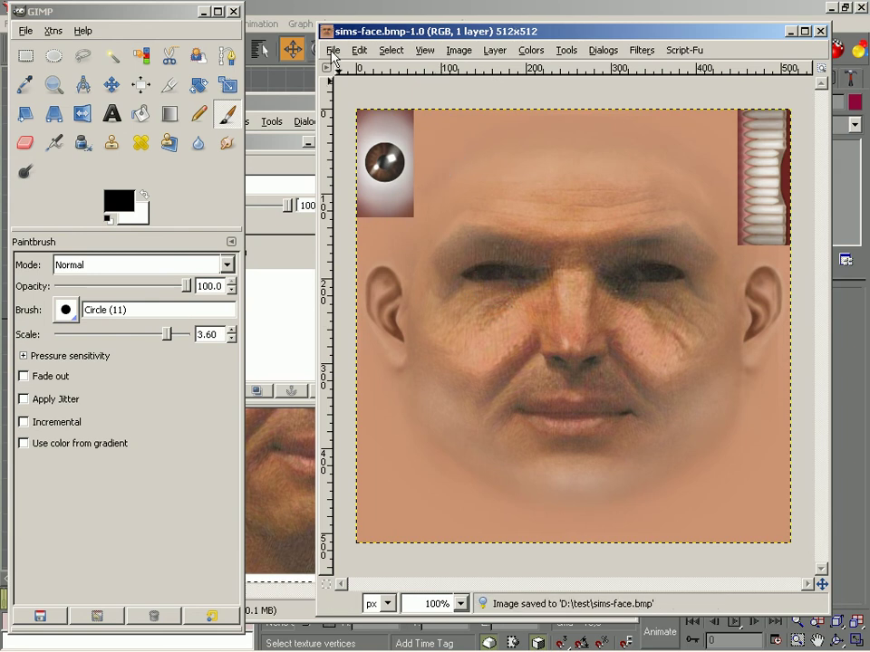
Minimize gmax and the other GIMP windows so that only sims-face.bmp stays open over the desktop
click(831, 7)
click(203, 10)
click(283, 98)
click(610, 102)
click(263, 140)
click(309, 142)
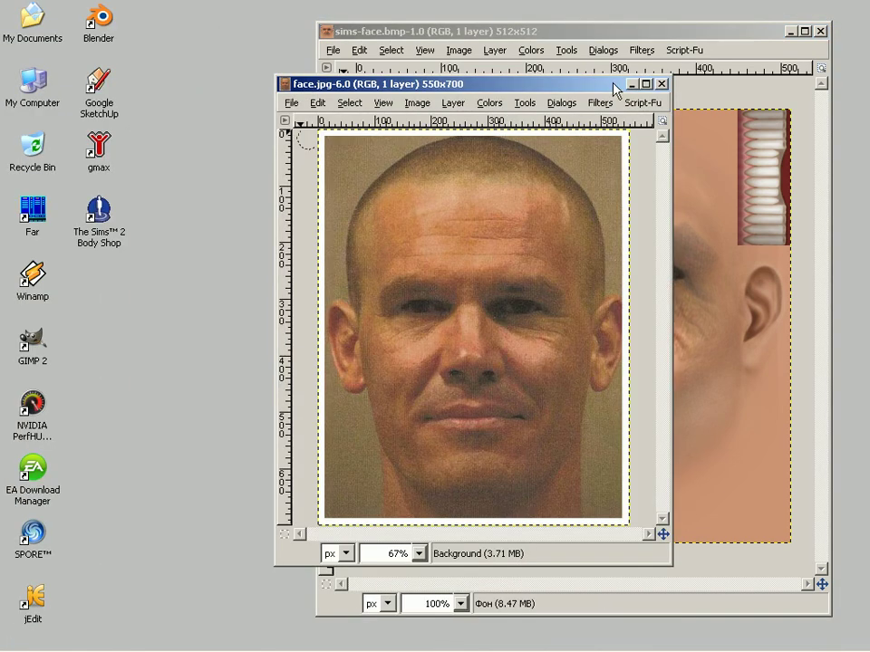
click(631, 84)
Close gmax and launch The Sims 2 Body Shop from the desktop
click(99, 213)
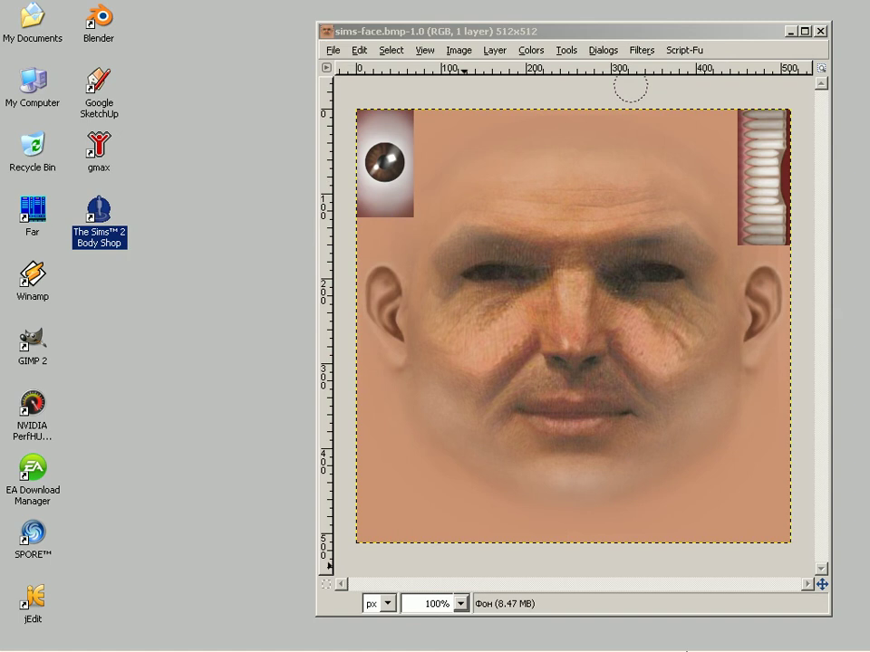
click(582, 639)
click(863, 9)
click(376, 373)
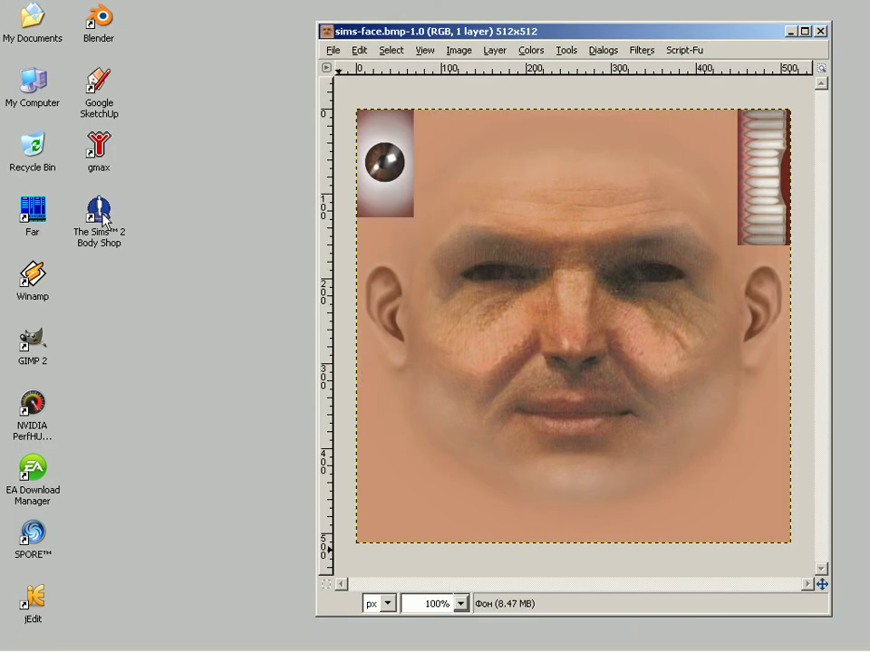
click(103, 217)
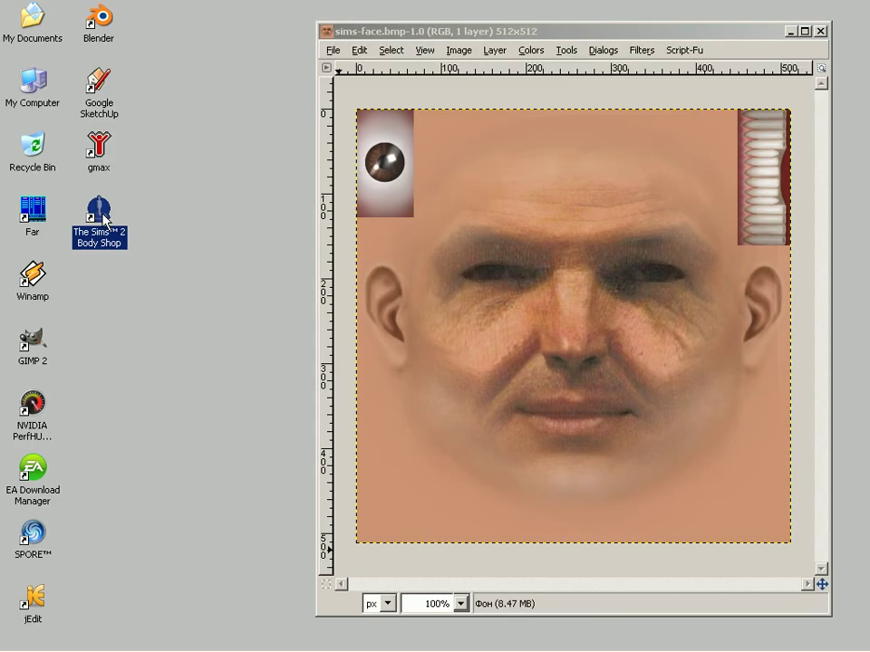